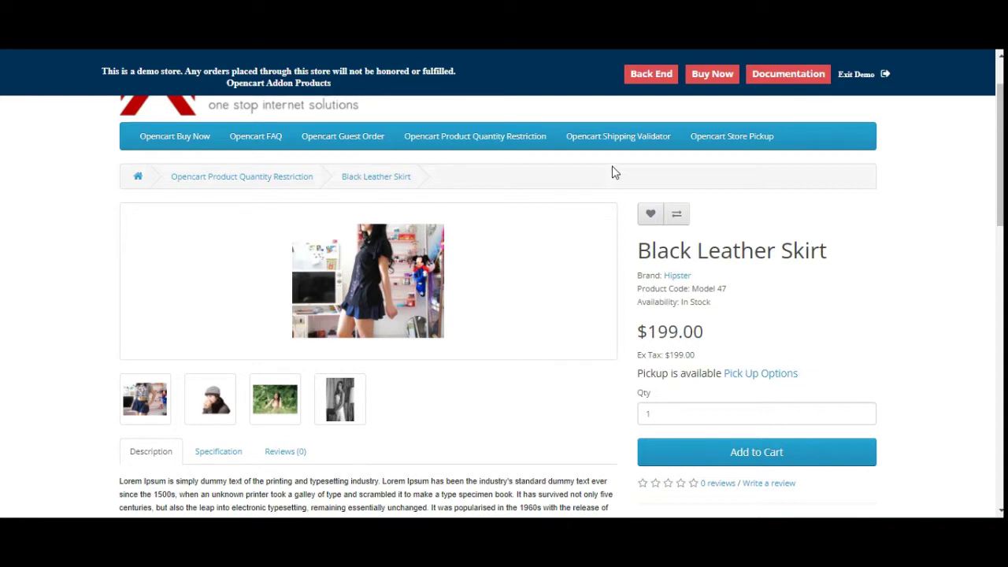
Try to add a single Black Leather Skirt to the cart and highlight the quantity restriction message.
scroll(1000, 142, up, 1)
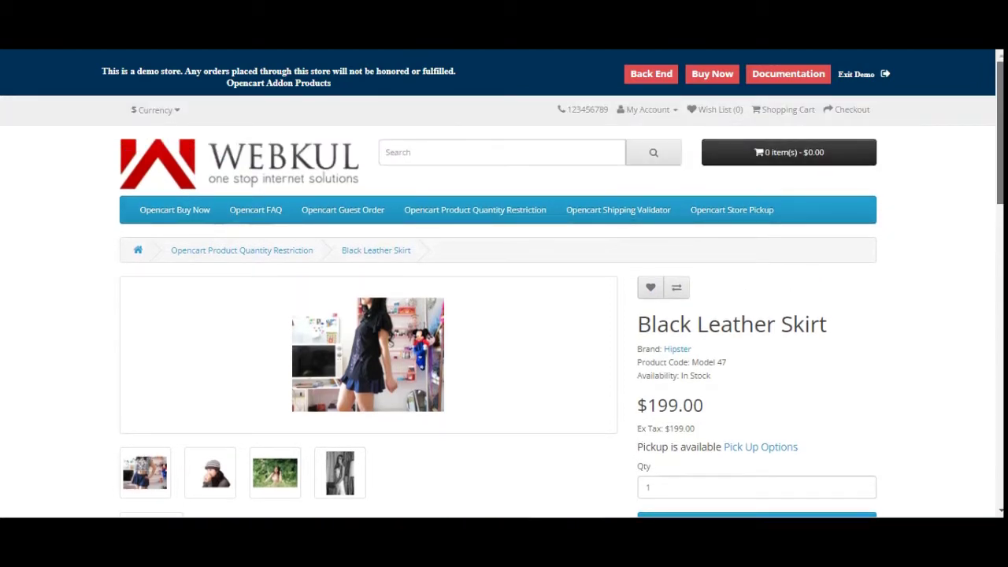
scroll(1000, 142, down, 2)
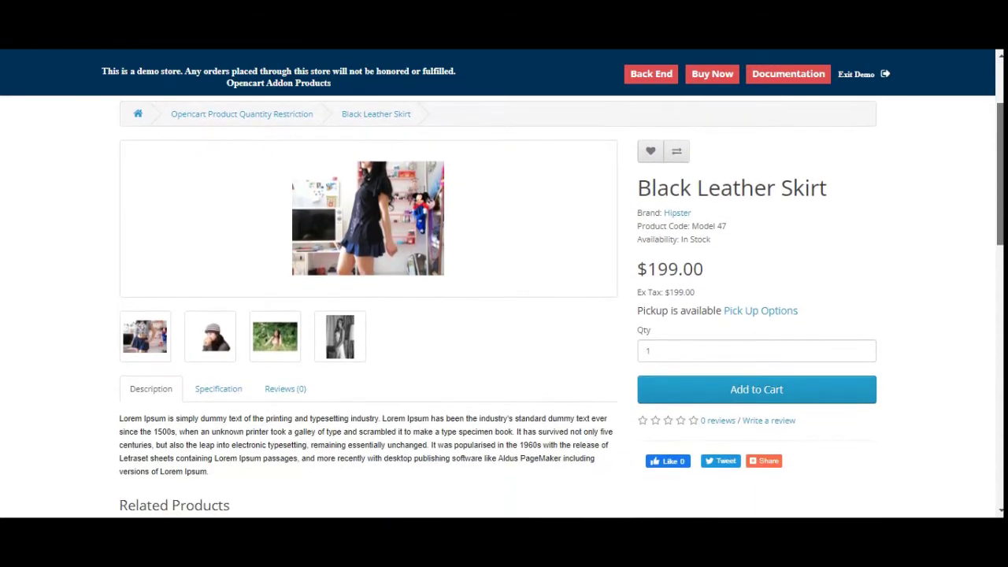
scroll(707, 476, up, 1)
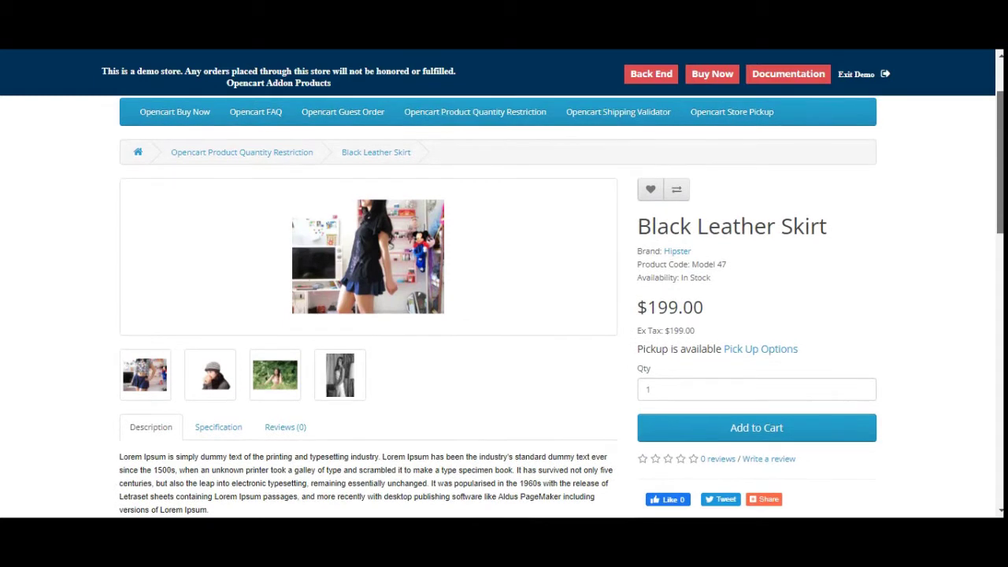
click(729, 432)
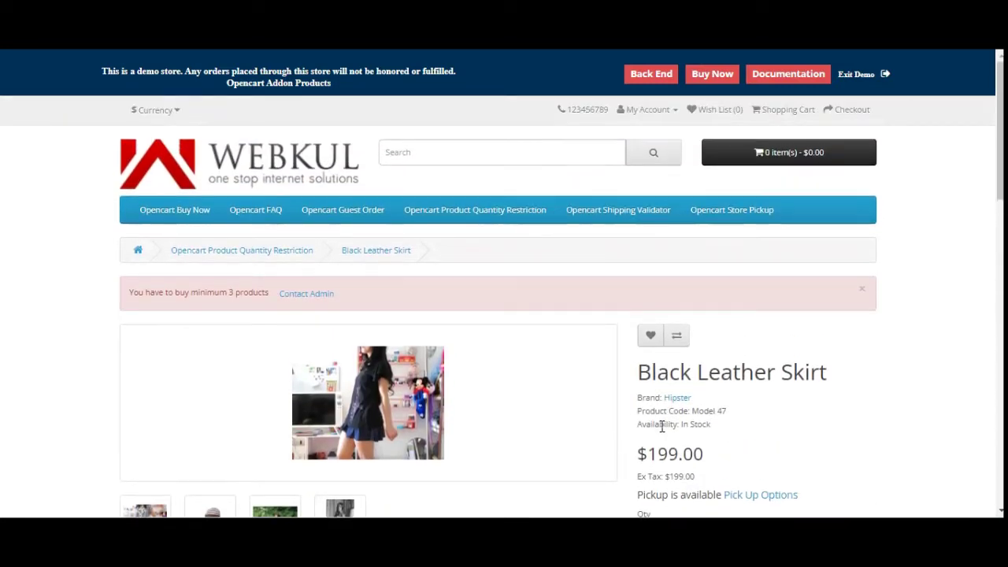
drag(132, 292, 269, 292)
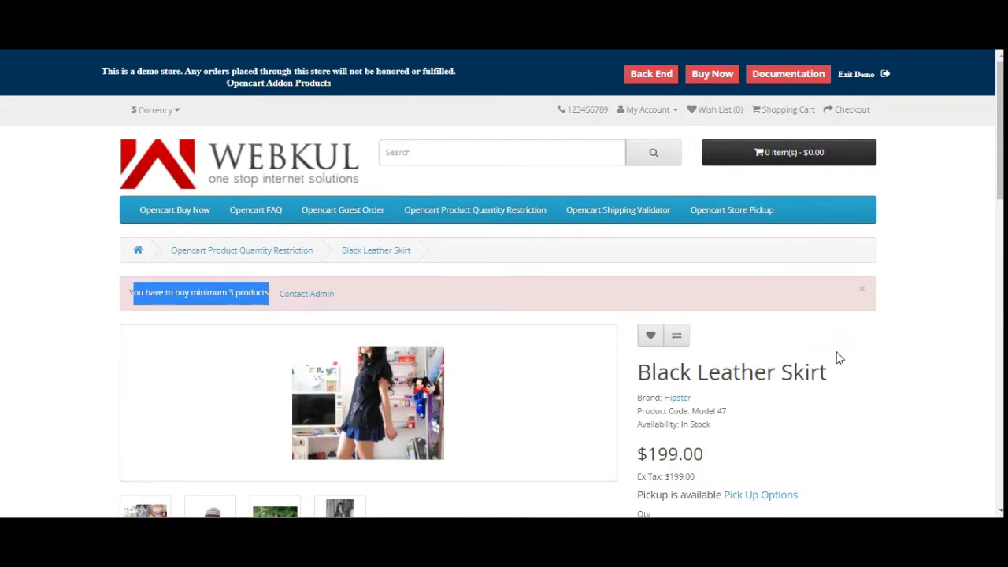
Set the Black Leather Skirt's quantity to 3 and add it to the cart.
scroll(504, 307, down, 1)
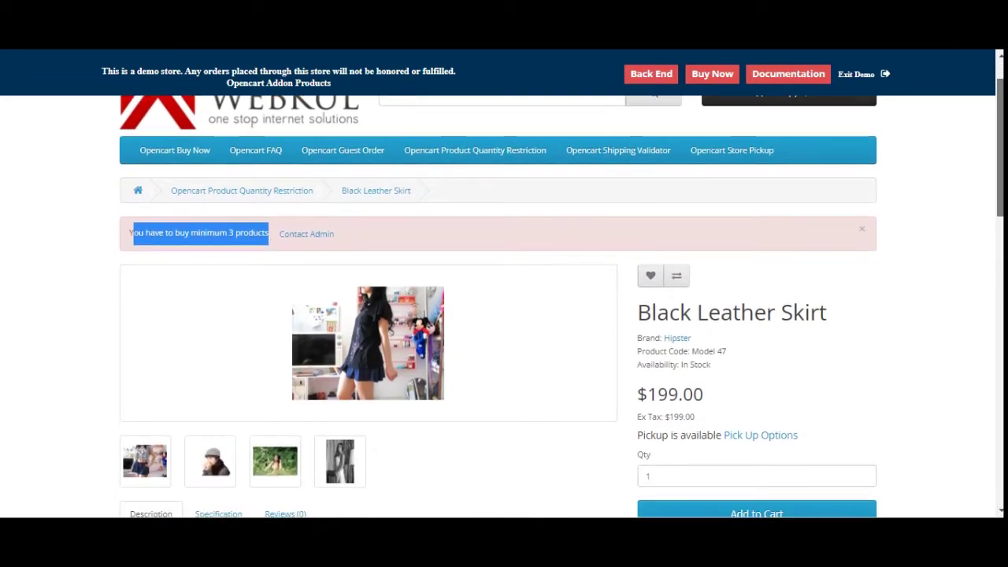
scroll(504, 307, down, 1)
scroll(749, 371, down, 1)
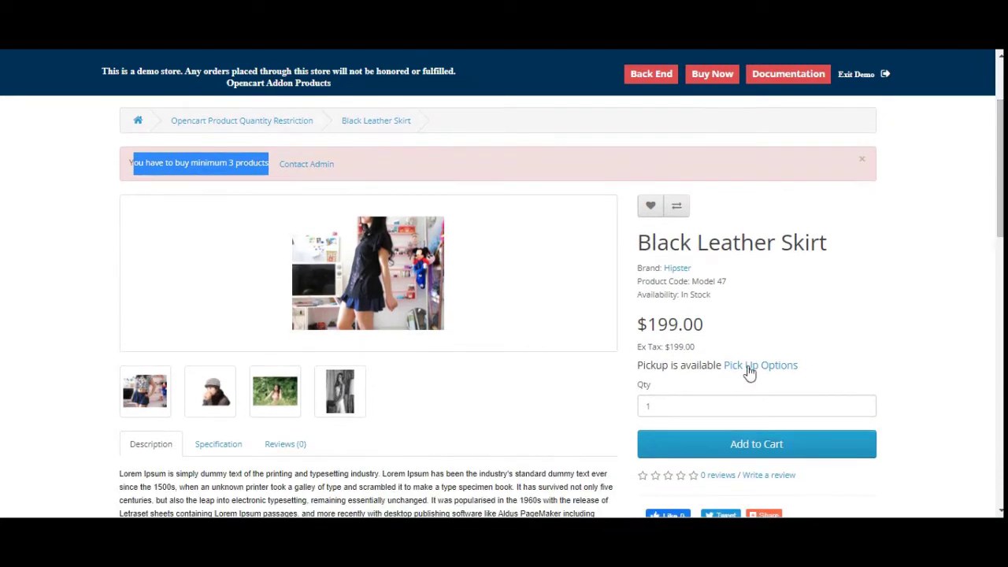
click(659, 405)
key(BackSpace)
text(3)
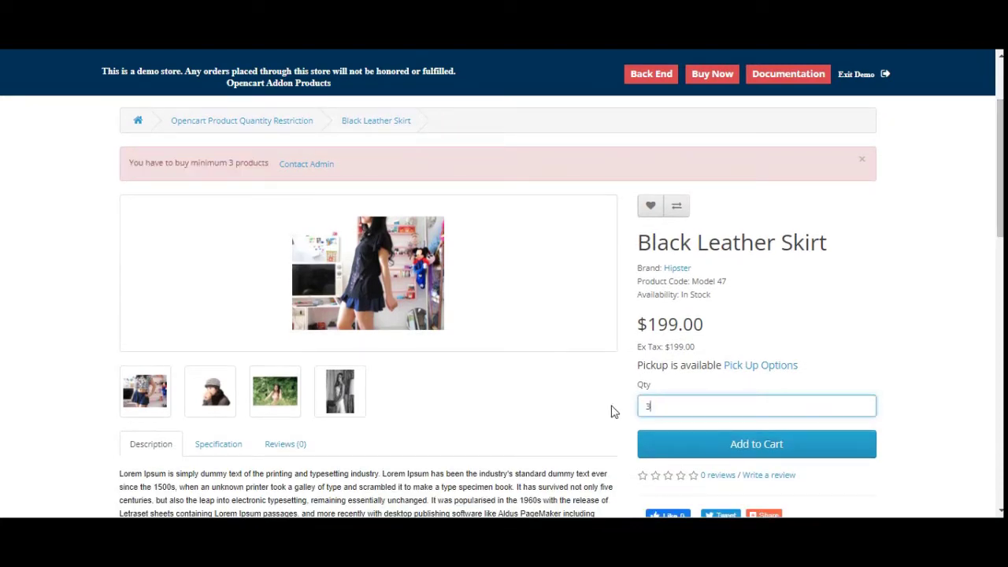
click(693, 446)
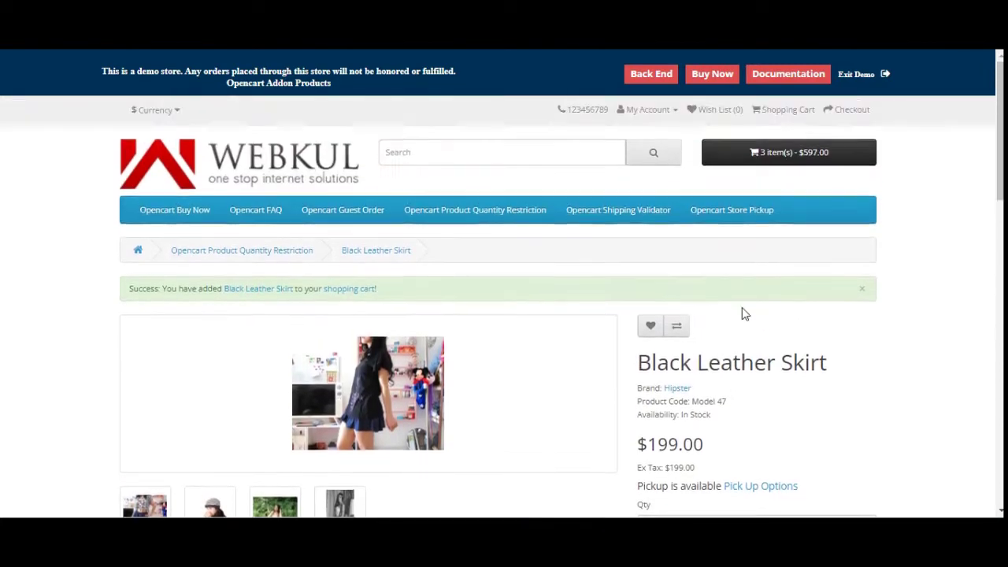
Empty the cart, try to add 10 Black Leather Skirts, and highlight the quantity restriction message.
click(783, 158)
click(857, 187)
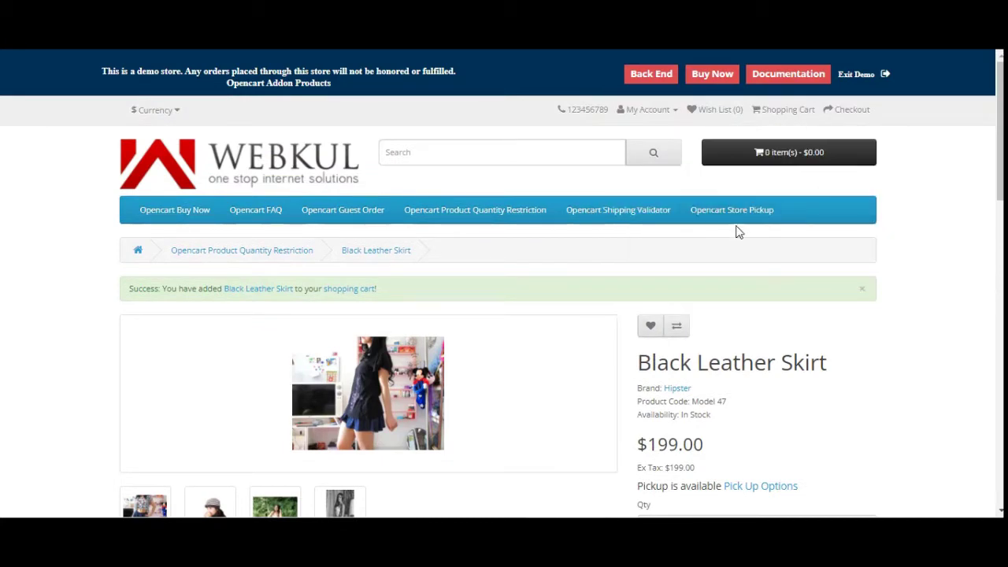
scroll(740, 236, down, 3)
drag(668, 306, 577, 315)
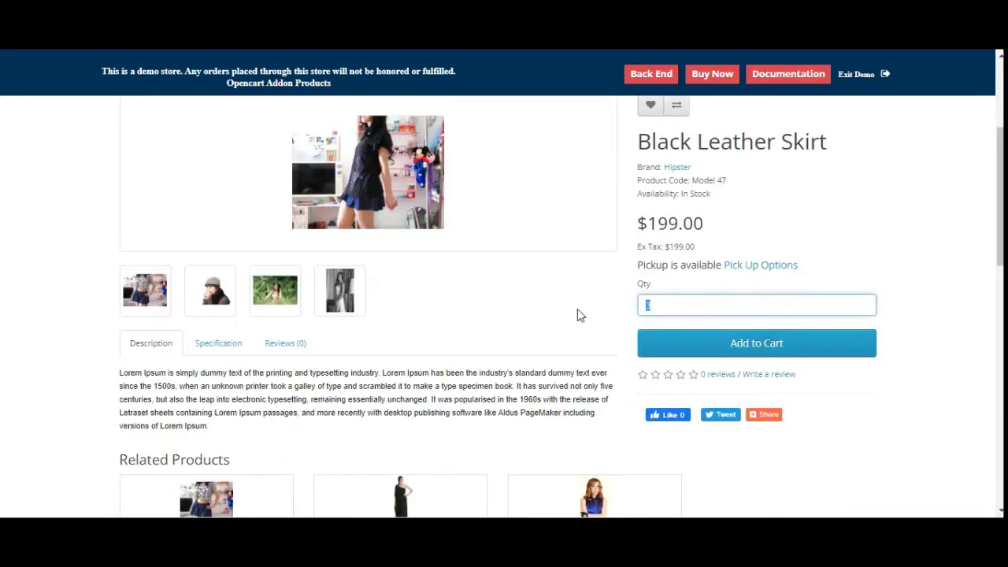
text(10)
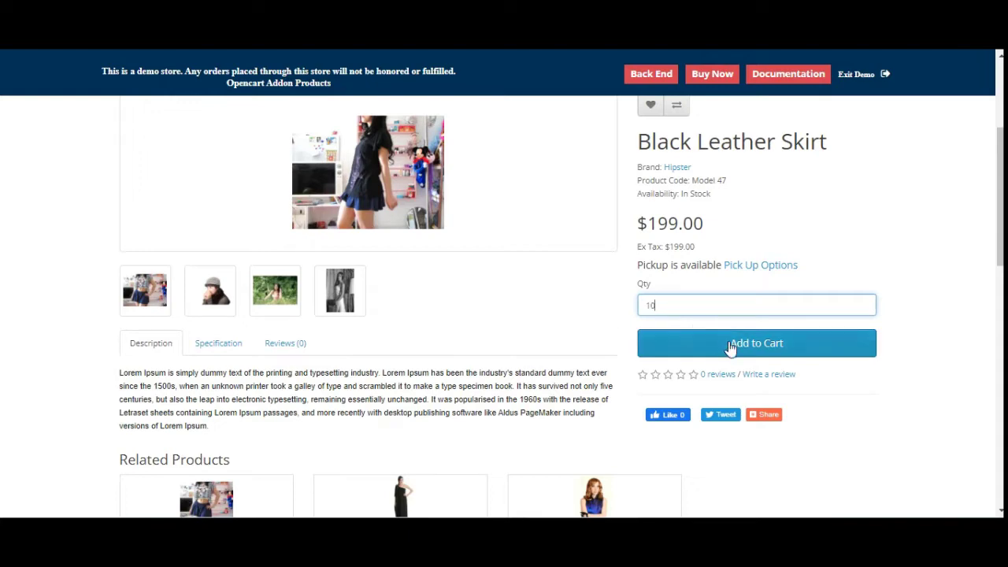
click(730, 344)
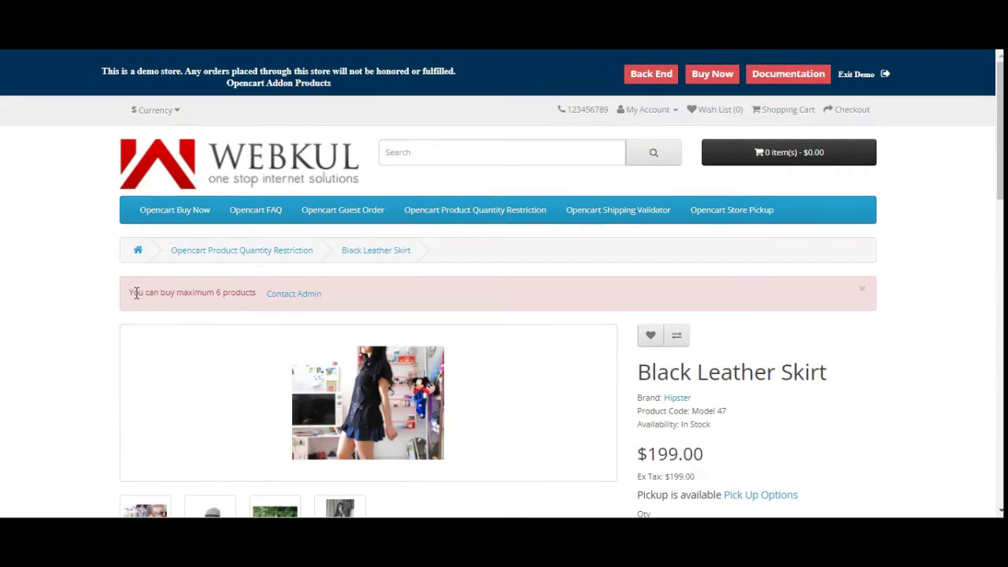
drag(131, 294, 253, 296)
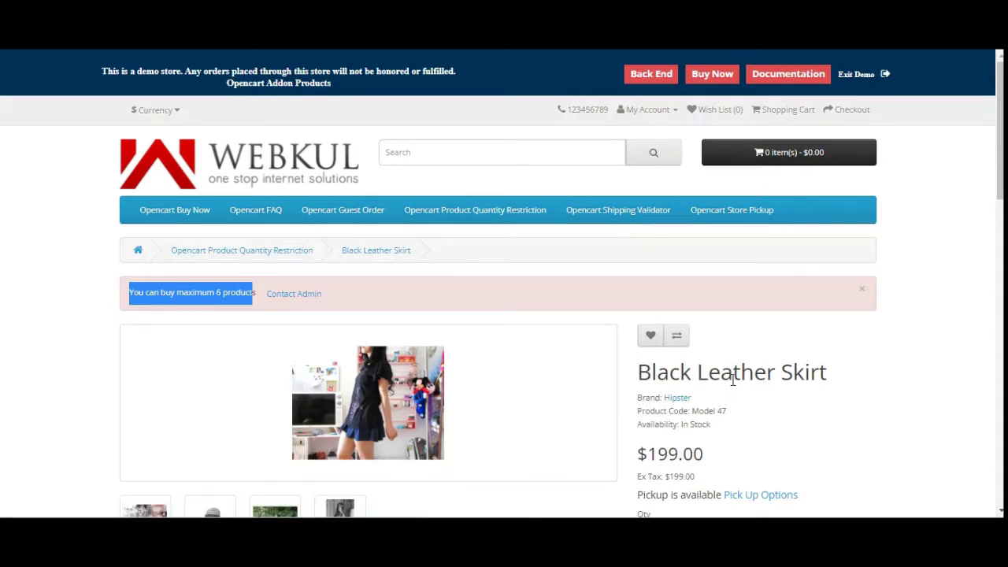
Open the Contact Admin form from the maximum quantity restriction message.
scroll(732, 380, down, 1)
click(84, 221)
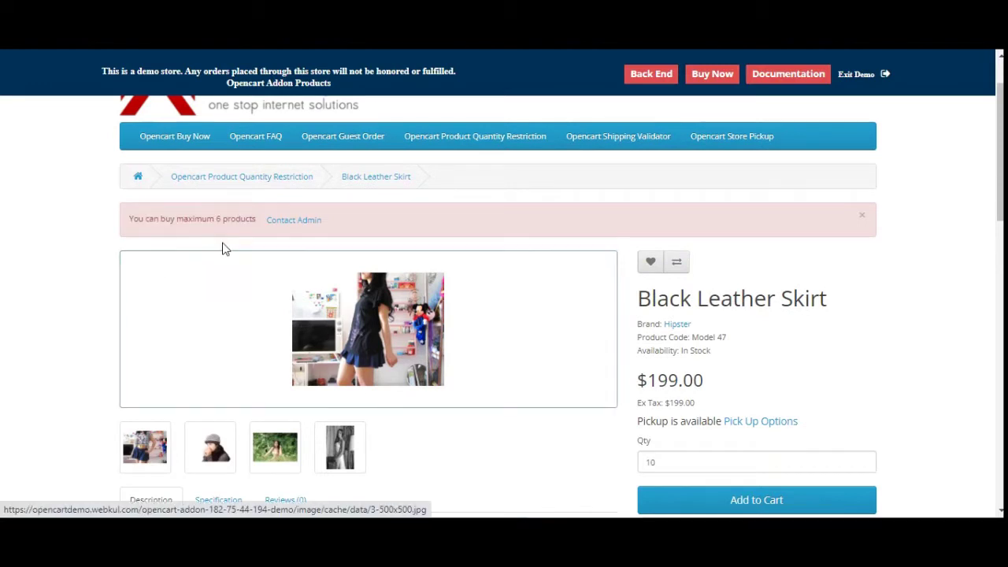
mouse_move(1000, 157)
mouse_down()
mouse_move(999, 138)
mouse_move(999, 215)
mouse_move(1000, 148)
mouse_up()
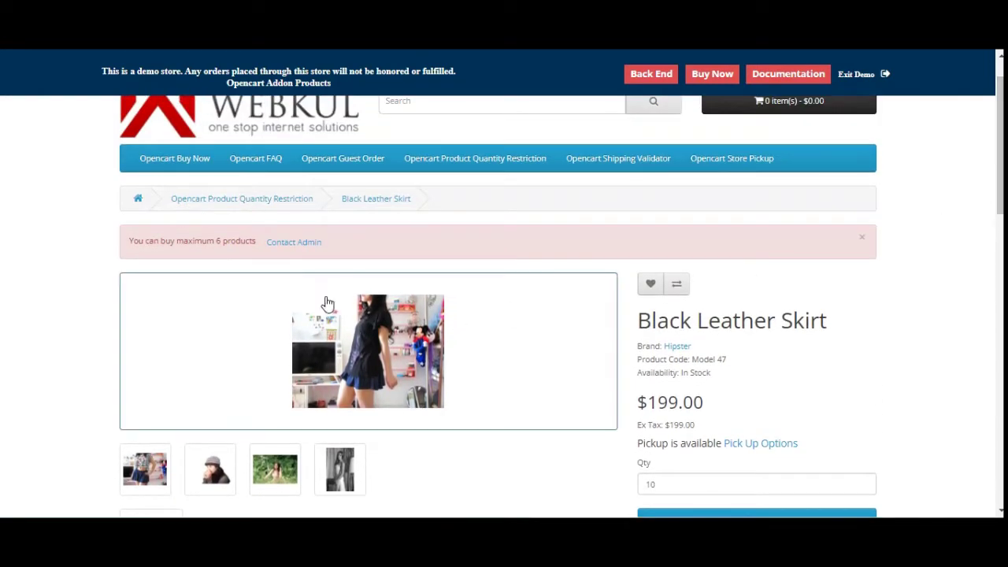
click(293, 245)
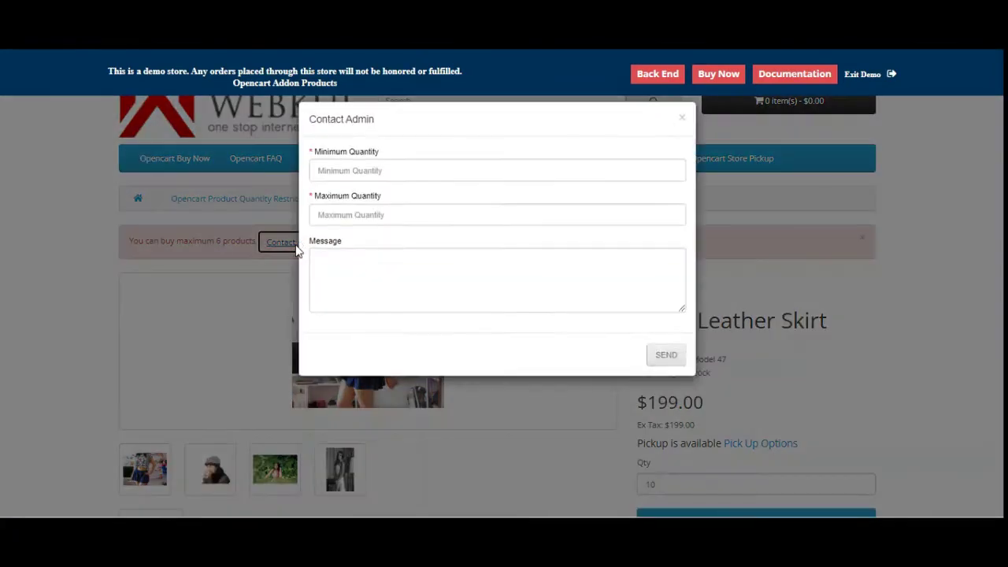
click(276, 263)
click(292, 244)
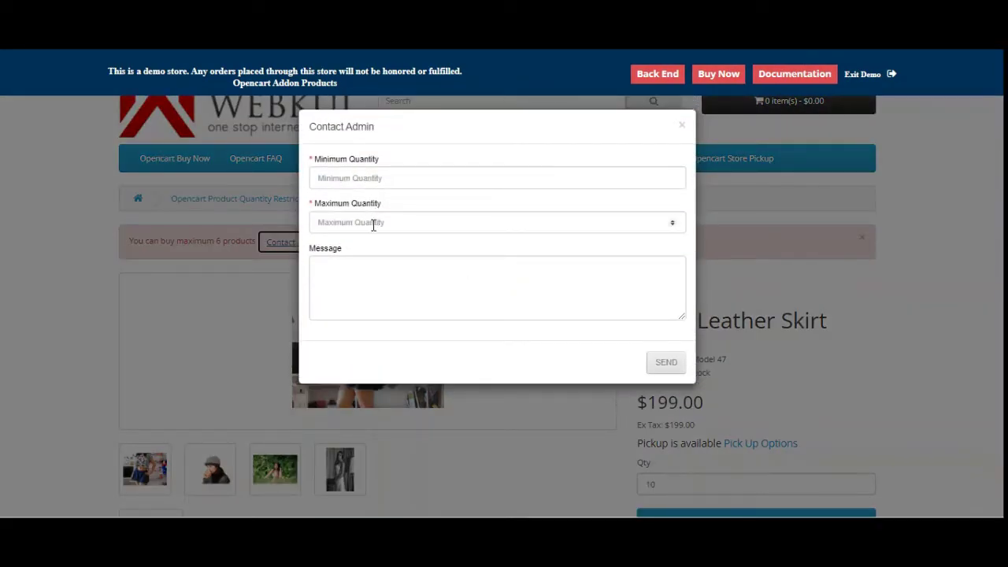
Enter a minimum quantity of 1 and a maximum quantity of 10 in the Contact Admin form.
click(368, 269)
click(395, 180)
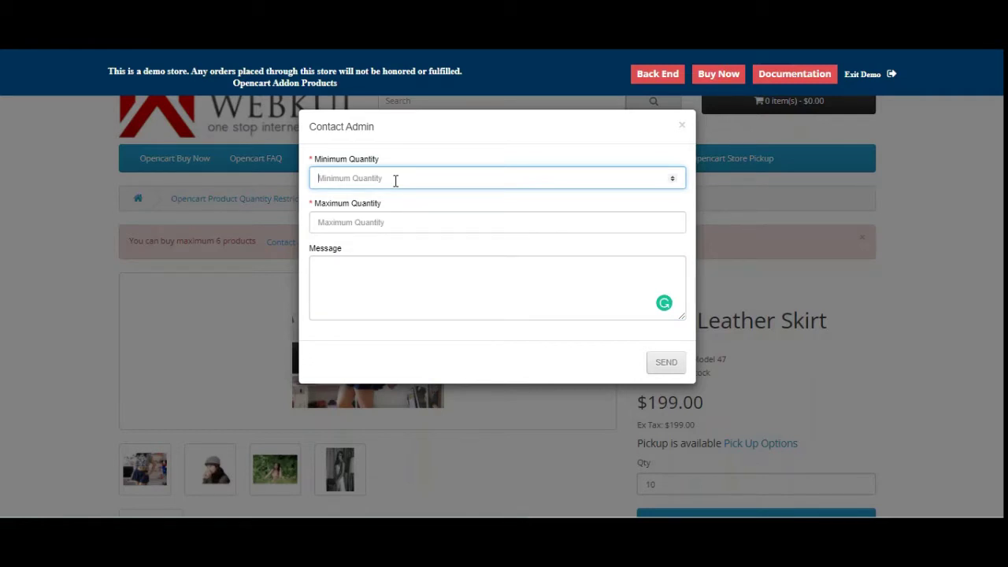
text(1)
click(393, 223)
text(10)
Send the admin the message "kindly update the minimum and the maximum product quantity to purchase" and close the form.
click(383, 281)
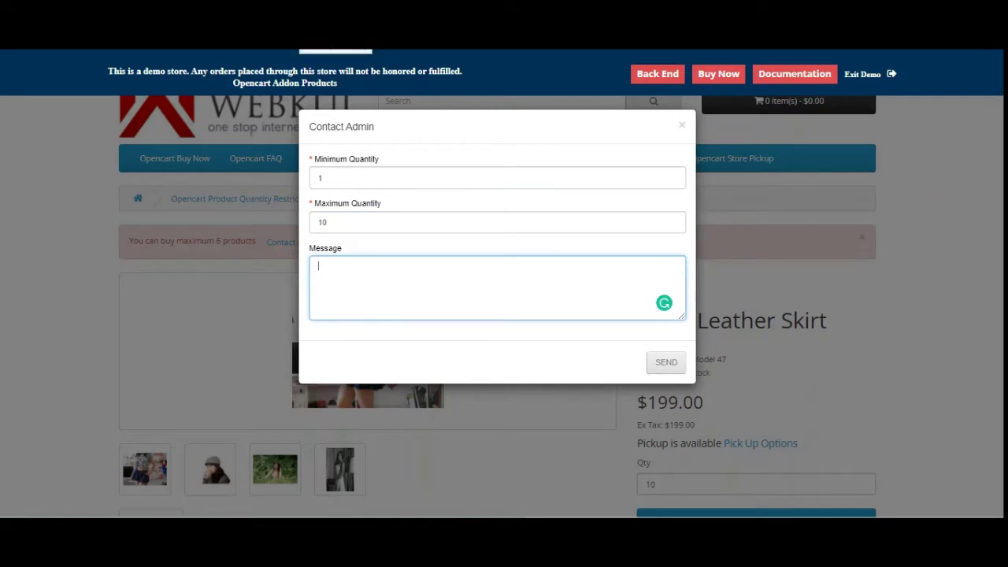
click(355, 290)
text(kindly )
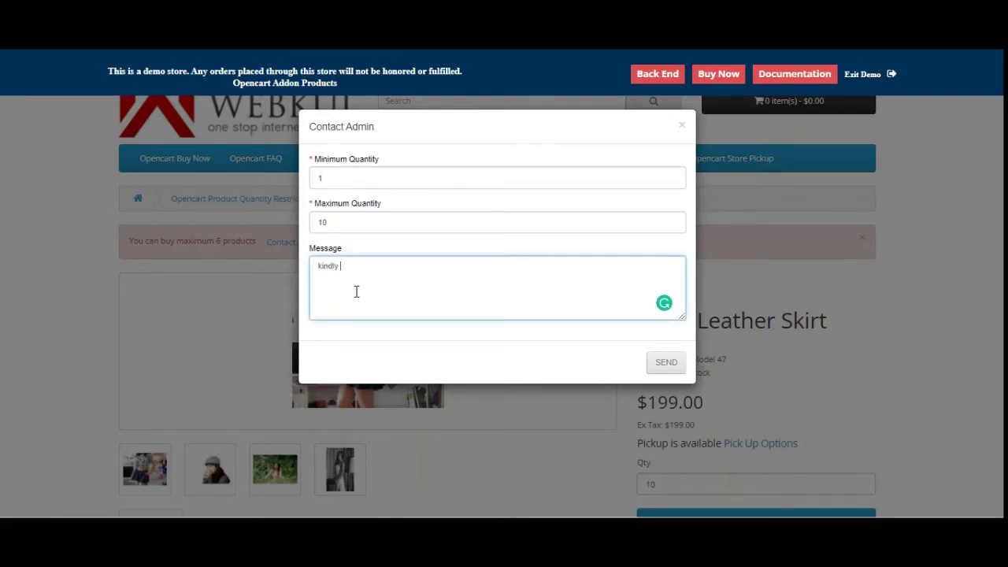
text(update the minimum and t)
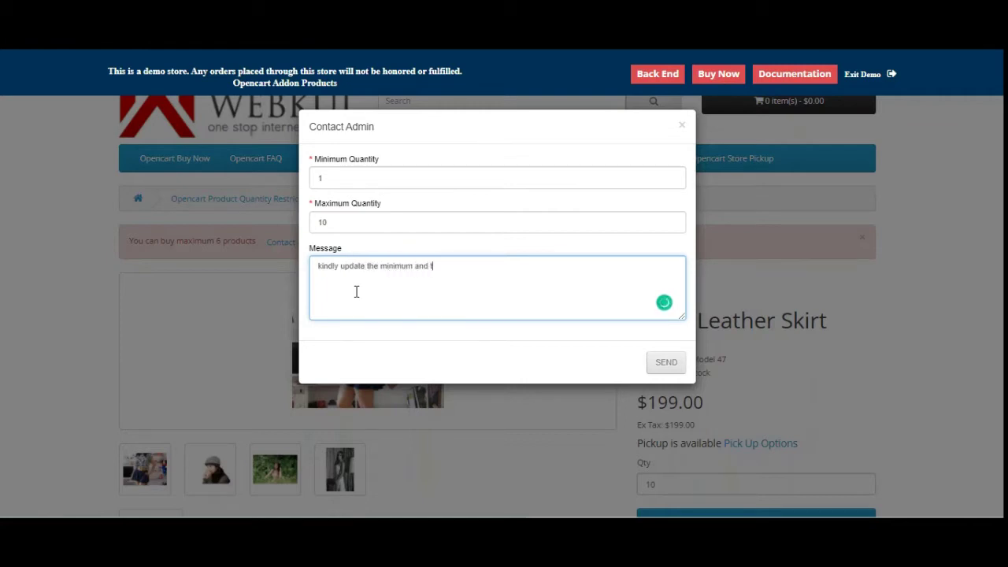
text(he maximum product quantit)
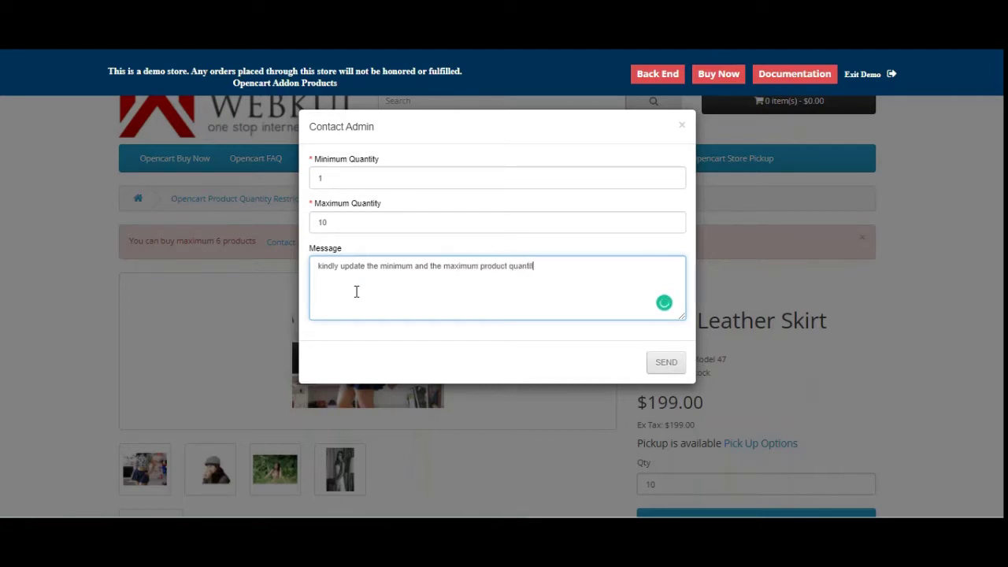
text(y to purchase)
click(665, 362)
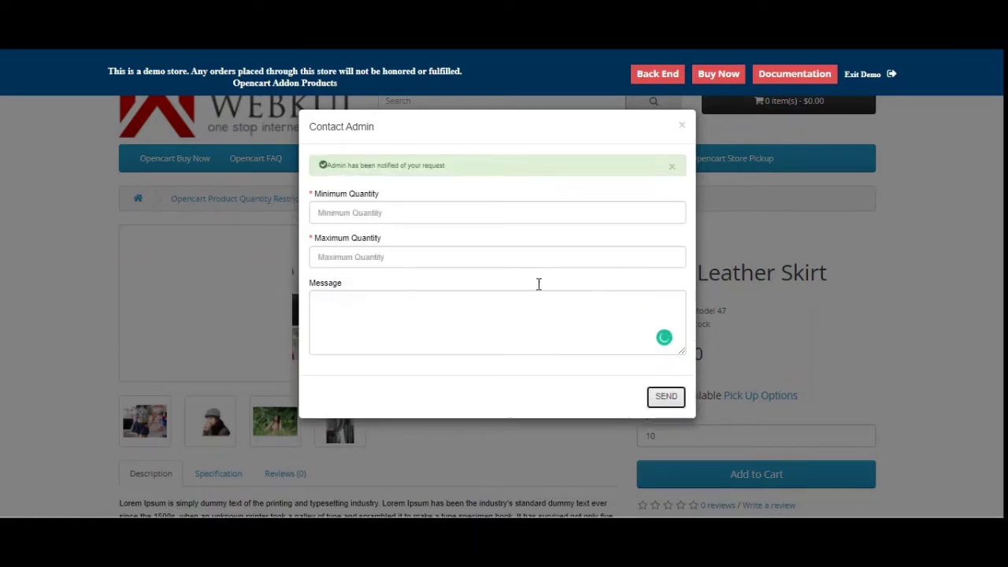
drag(338, 168, 445, 175)
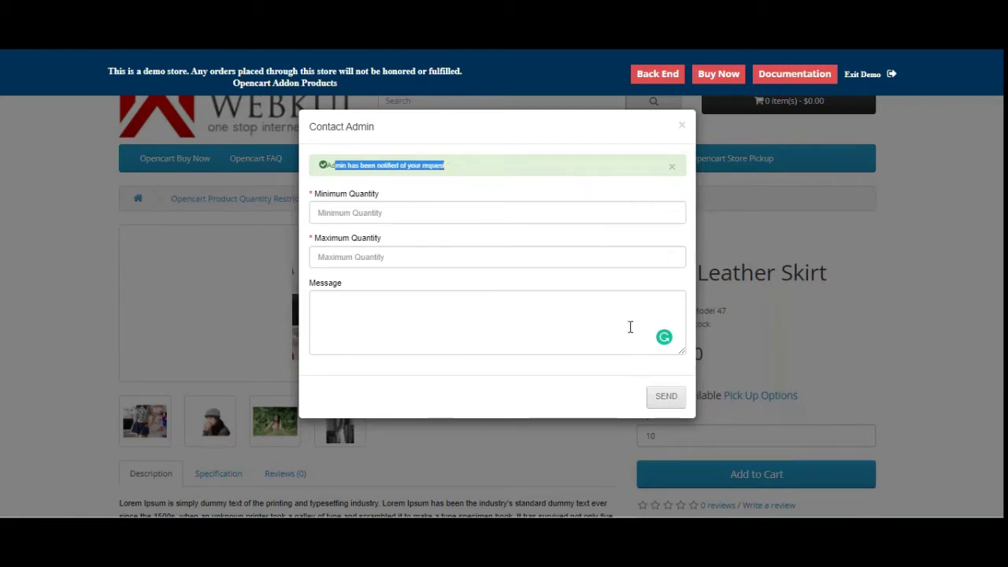
click(683, 127)
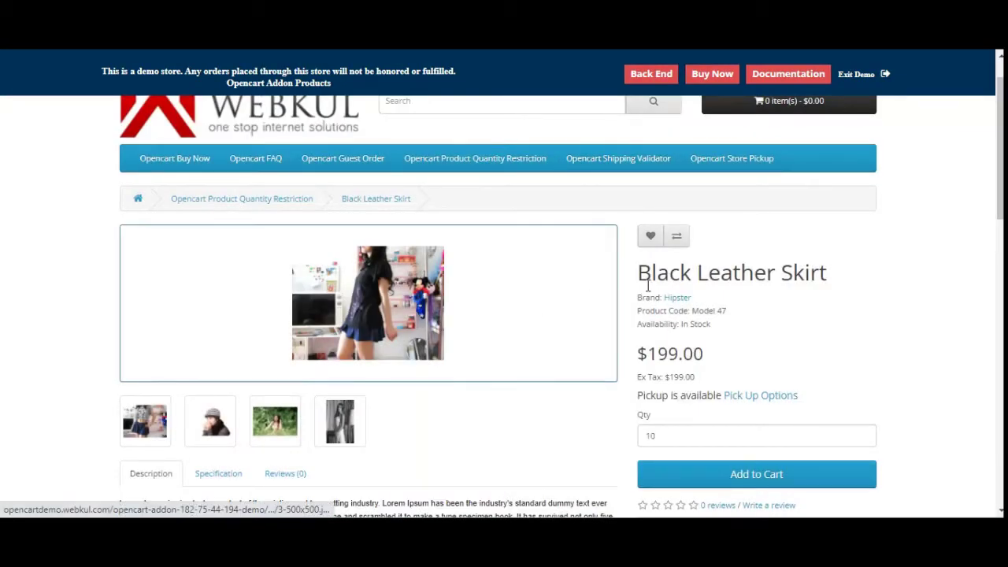
Try again to add 10 Black Leather Skirts to the cart and highlight the restriction message.
mouse_move(1000, 149)
mouse_down()
mouse_move(1000, 193)
mouse_move(1000, 167)
mouse_up()
drag(670, 381, 630, 386)
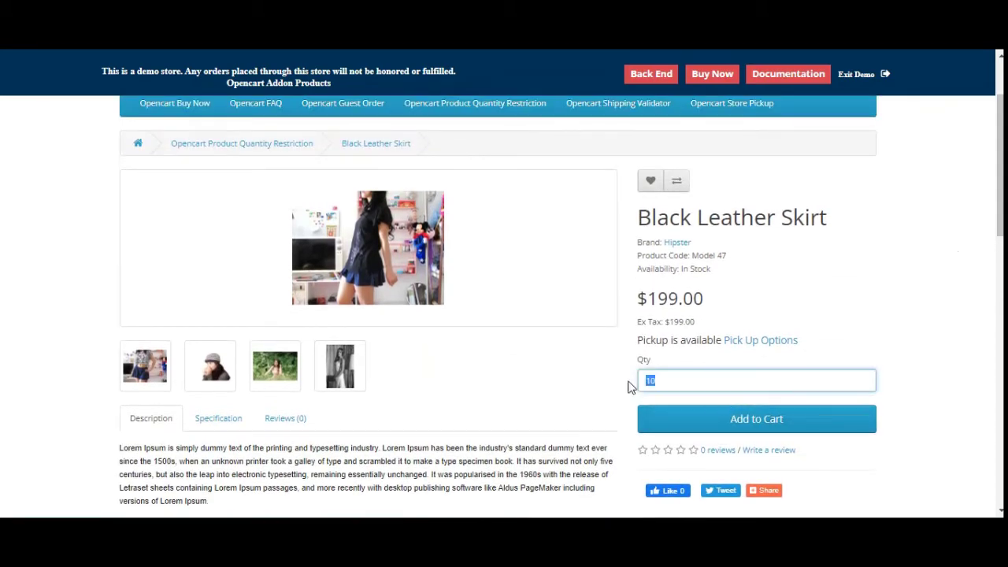
click(696, 423)
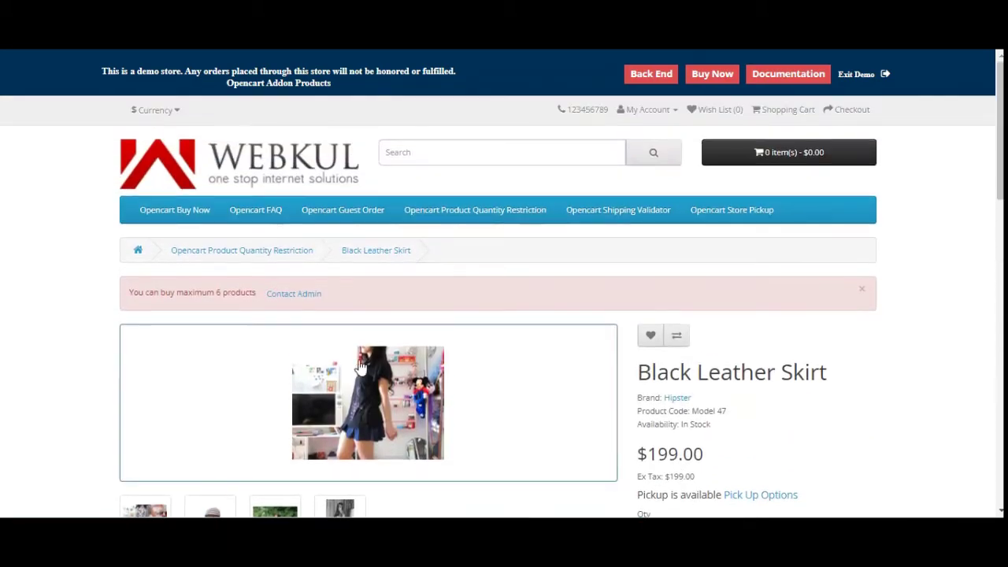
drag(133, 293, 257, 290)
click(156, 292)
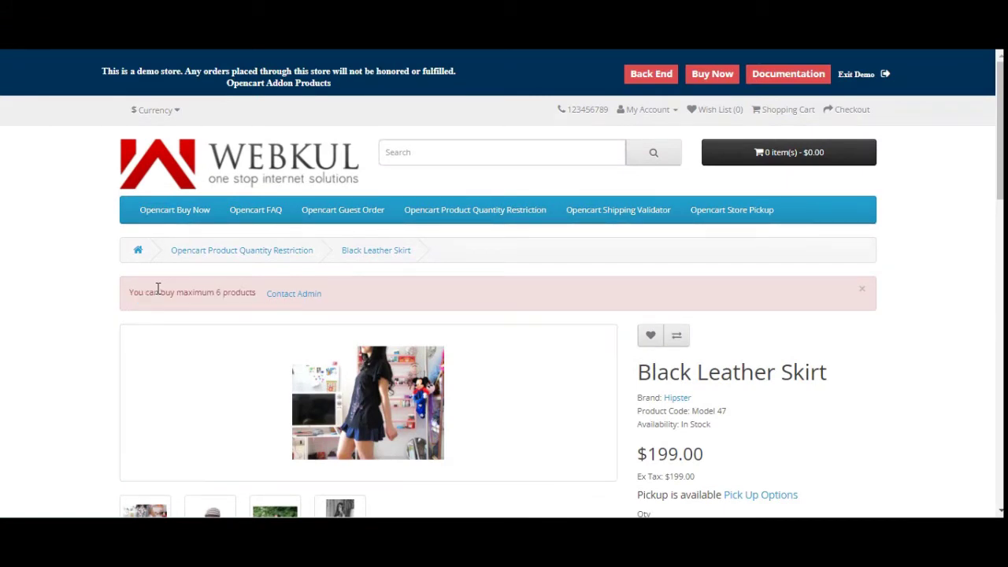
drag(135, 294, 225, 295)
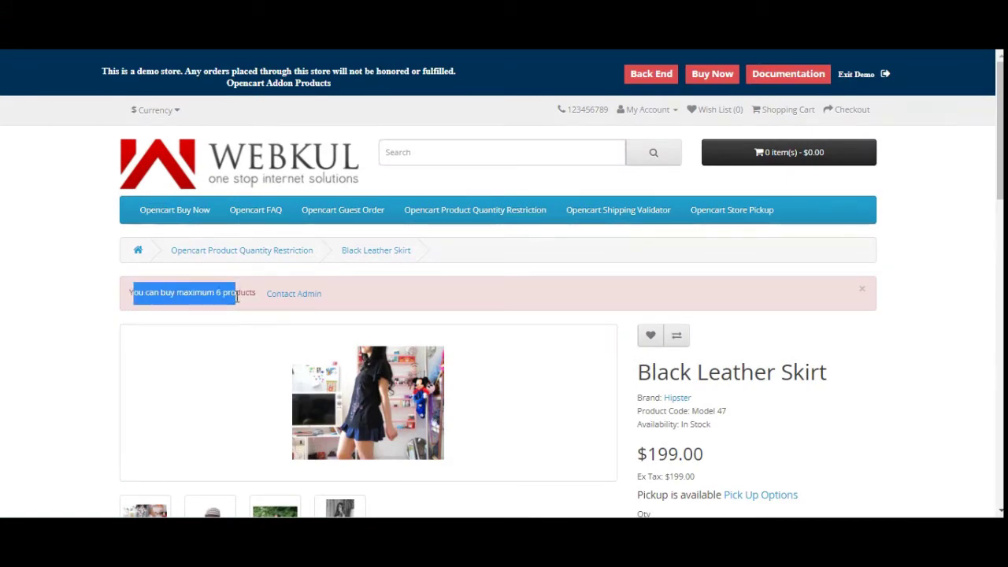
Set the quantity to 1, try to add the skirt to the cart, and highlight the restriction message.
scroll(236, 303, down, 2)
scroll(330, 300, down, 1)
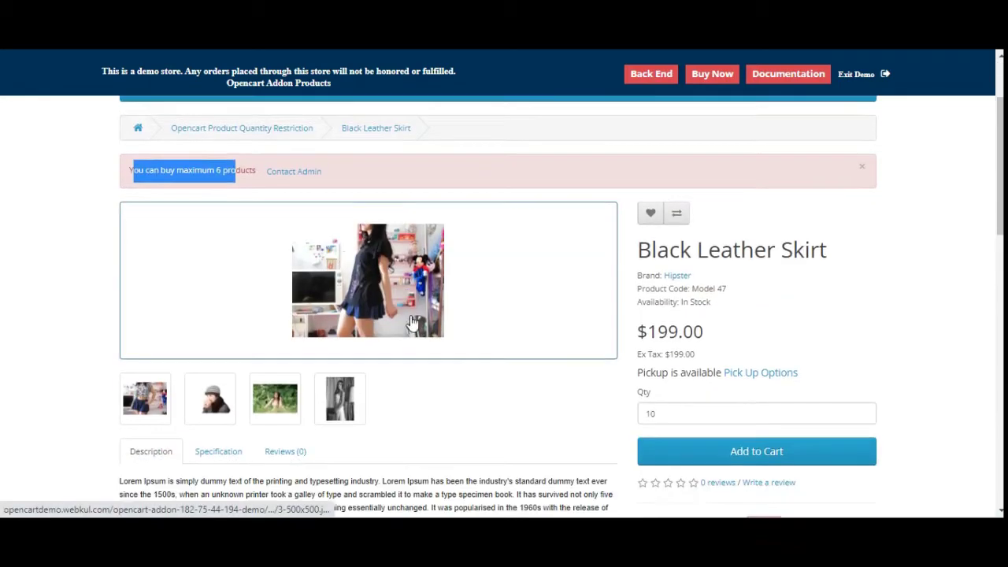
scroll(413, 322, down, 2)
drag(669, 320, 592, 325)
text(1)
click(739, 352)
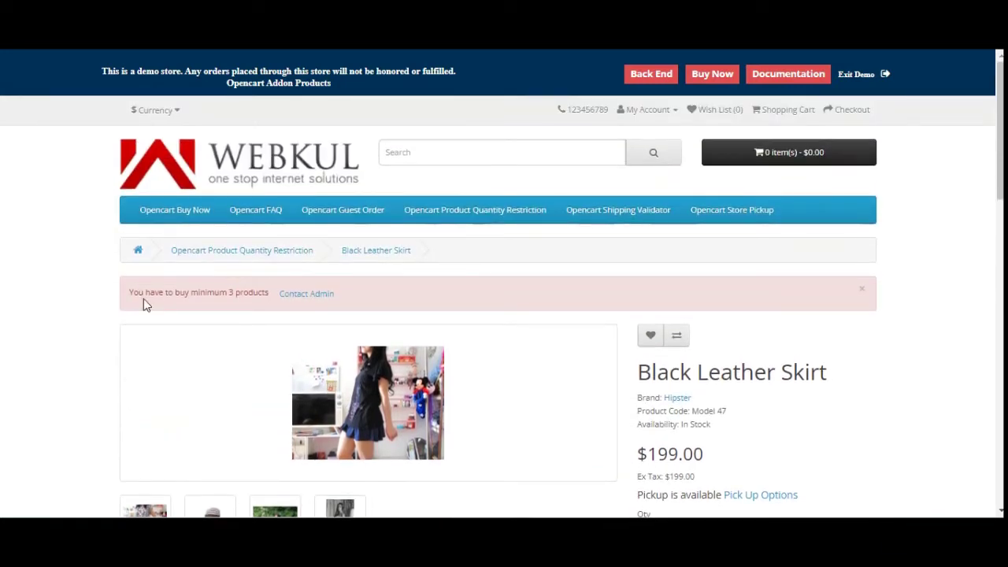
drag(143, 298, 266, 308)
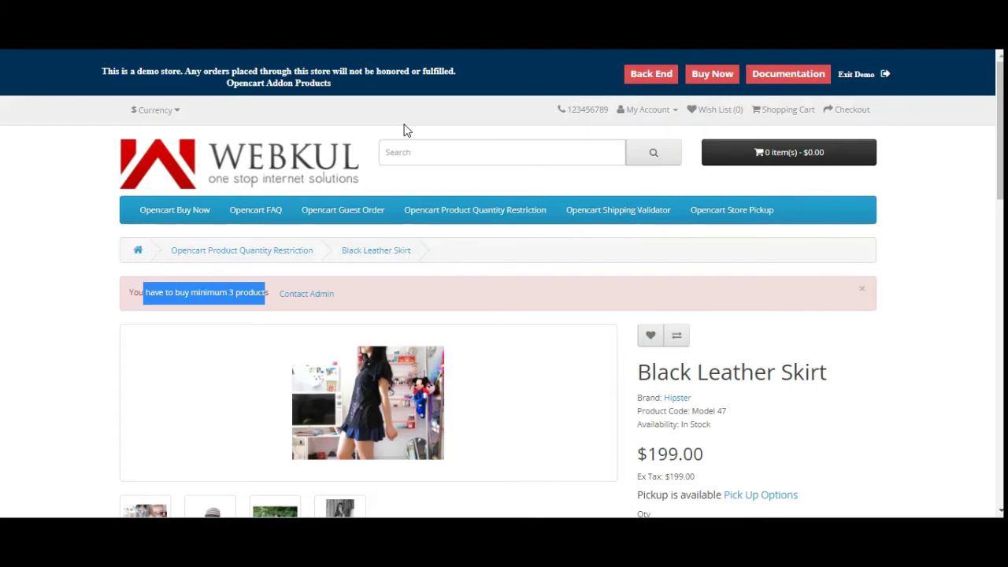
Open the Contact Admin form from the minimum quantity restriction message and highlight the form's title.
click(325, 295)
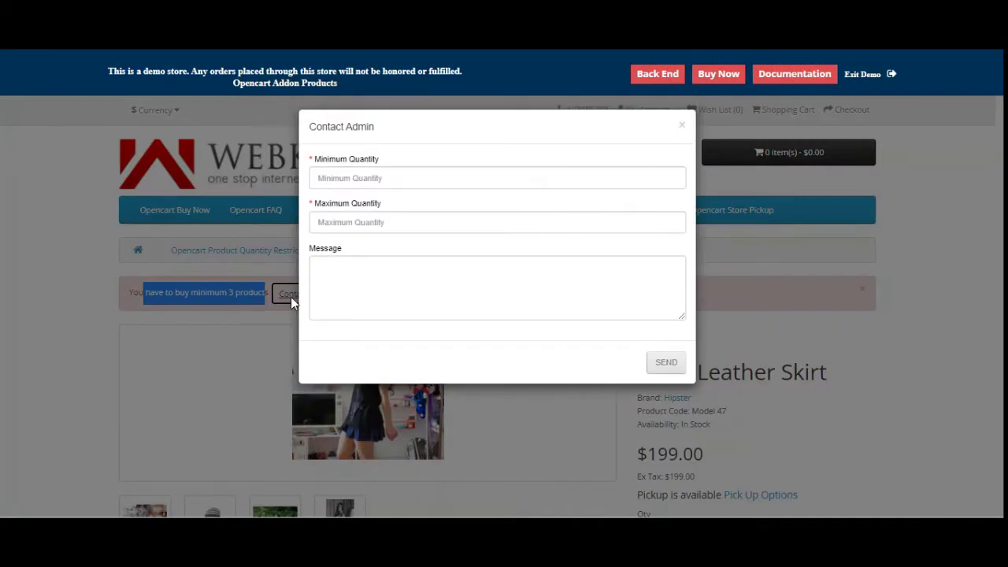
drag(322, 129, 368, 128)
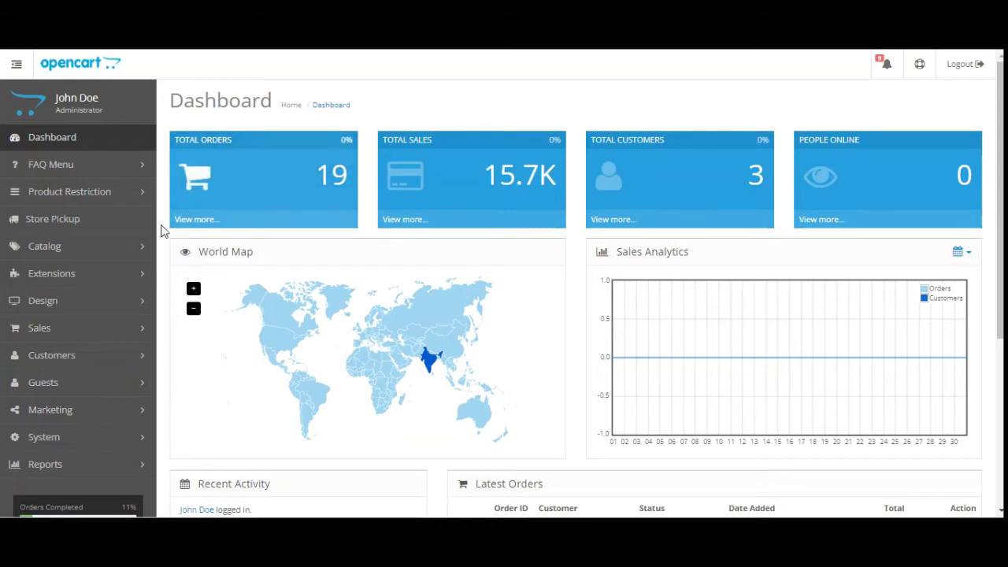
Open the Product Restriction module's Customer Request List and look through the submitted requests.
click(96, 196)
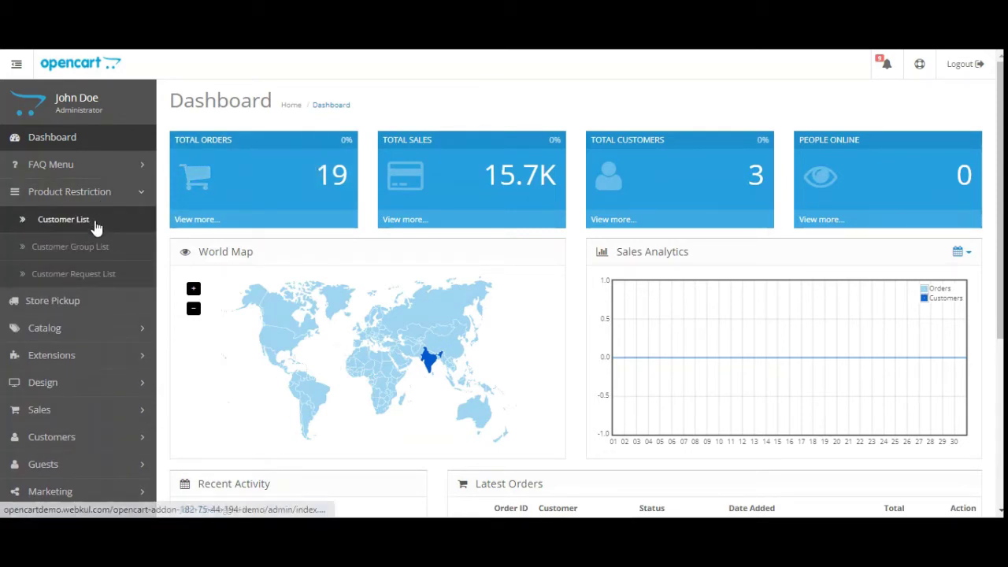
click(116, 285)
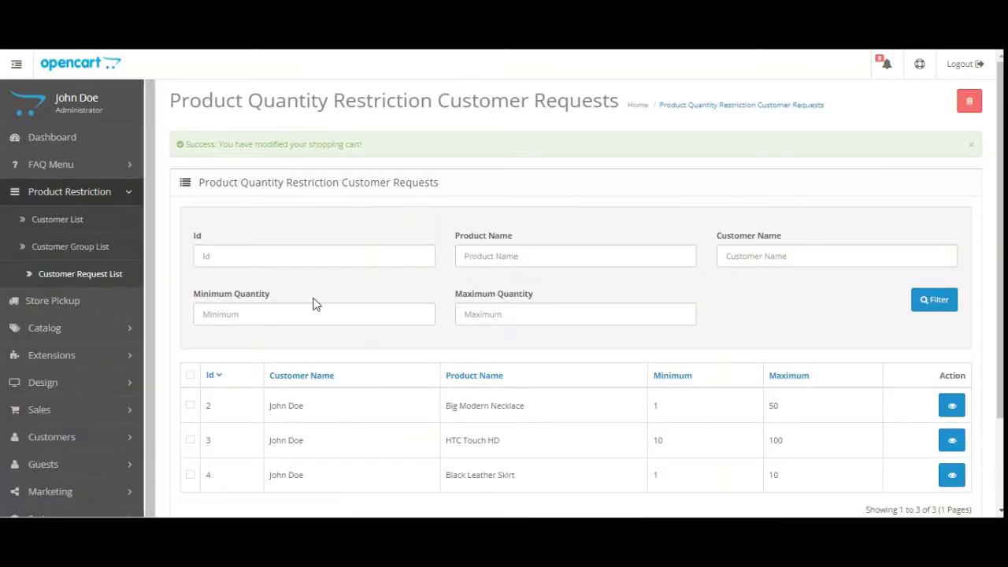
scroll(312, 303, down, 3)
scroll(312, 303, up, 3)
scroll(312, 303, down, 2)
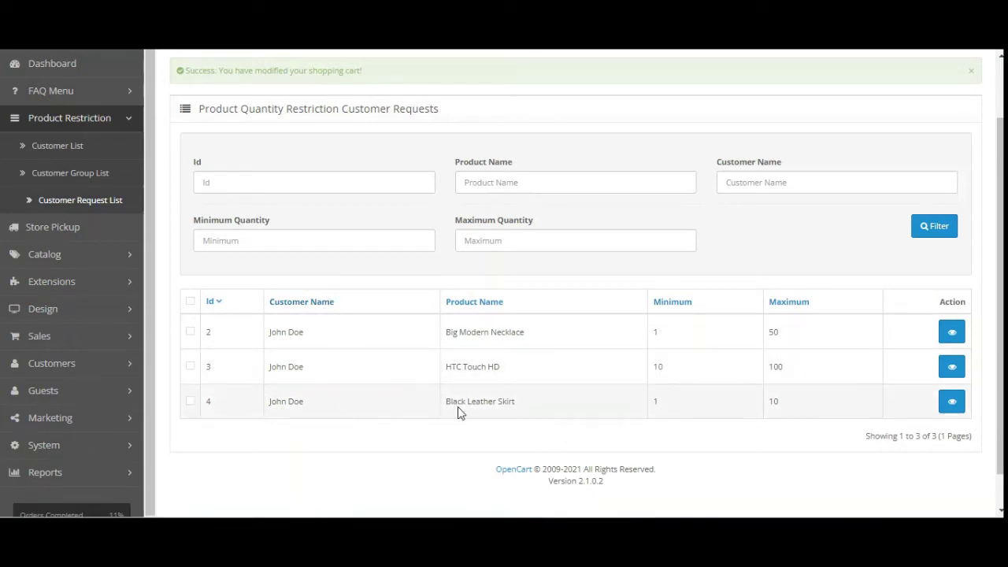
Highlight the product name, minimum and maximum quantity in the Black Leather Skirt request.
drag(451, 403, 524, 404)
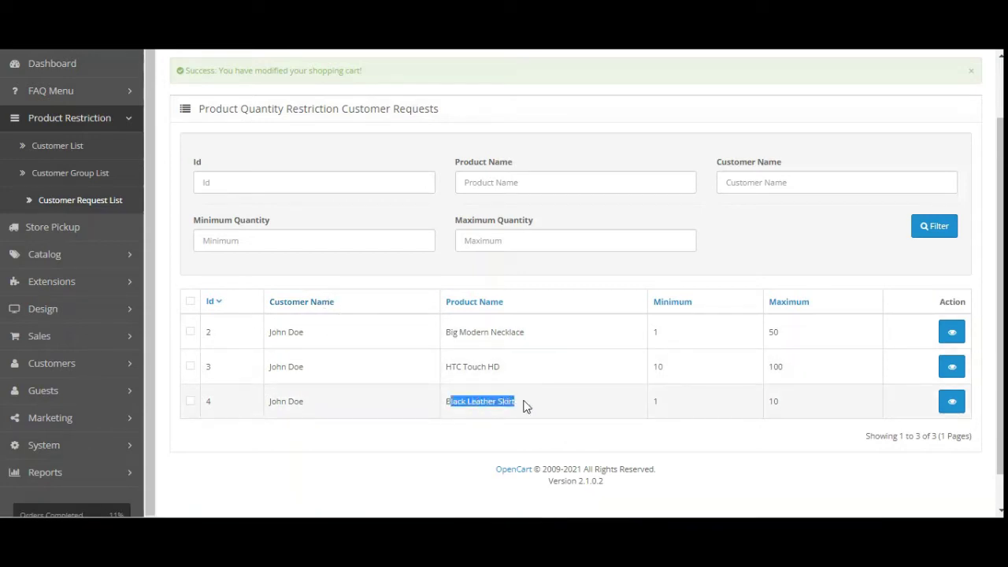
double_click(654, 402)
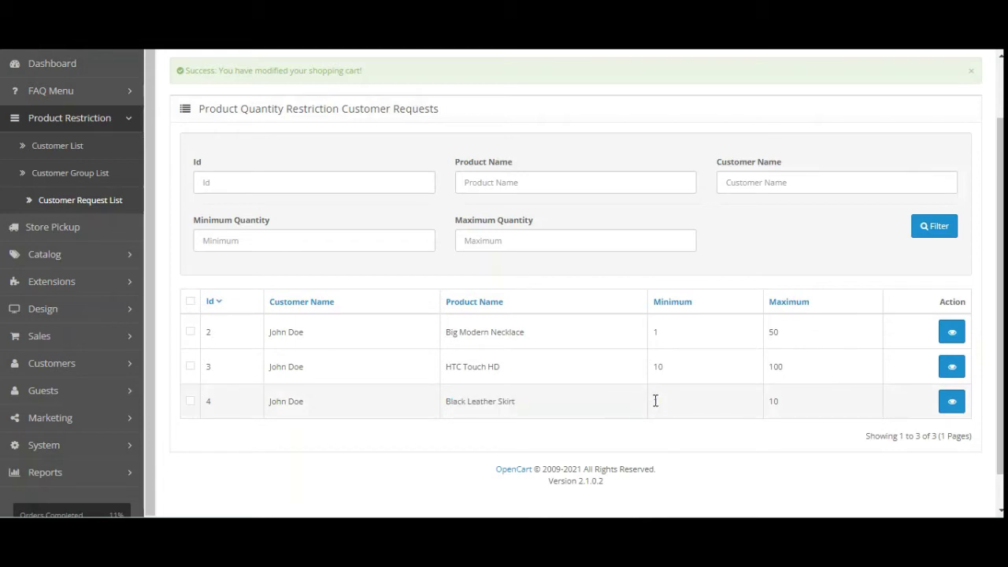
double_click(772, 401)
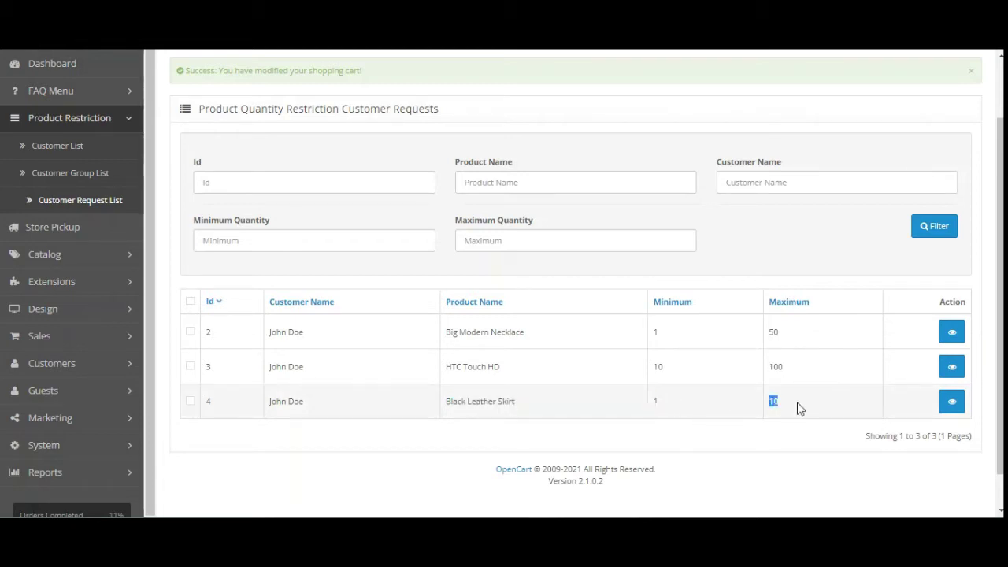
View the Black Leather Skirt request's details, highlight the customer's message, and close the request without replying.
click(952, 403)
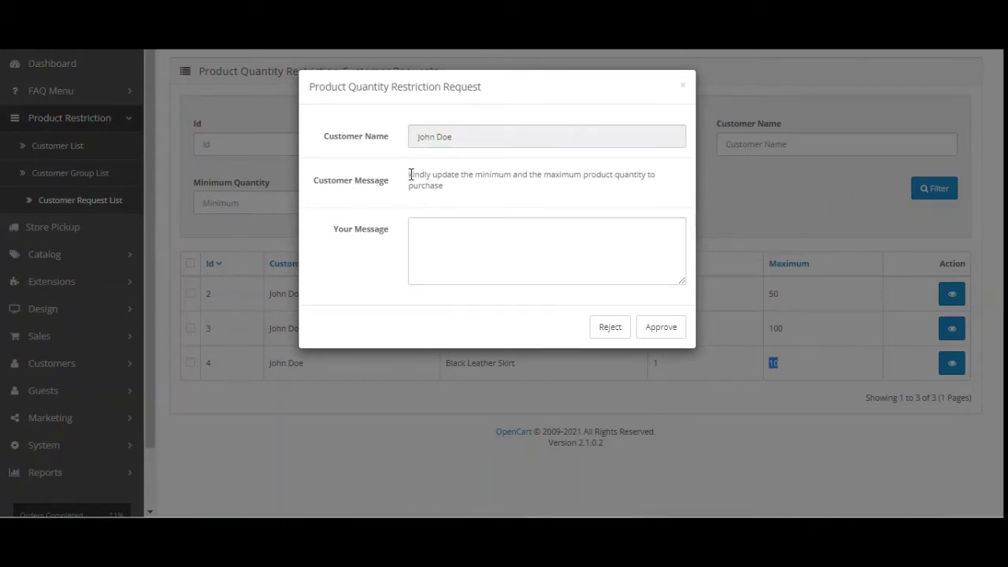
triple_click(435, 182)
click(452, 191)
click(419, 232)
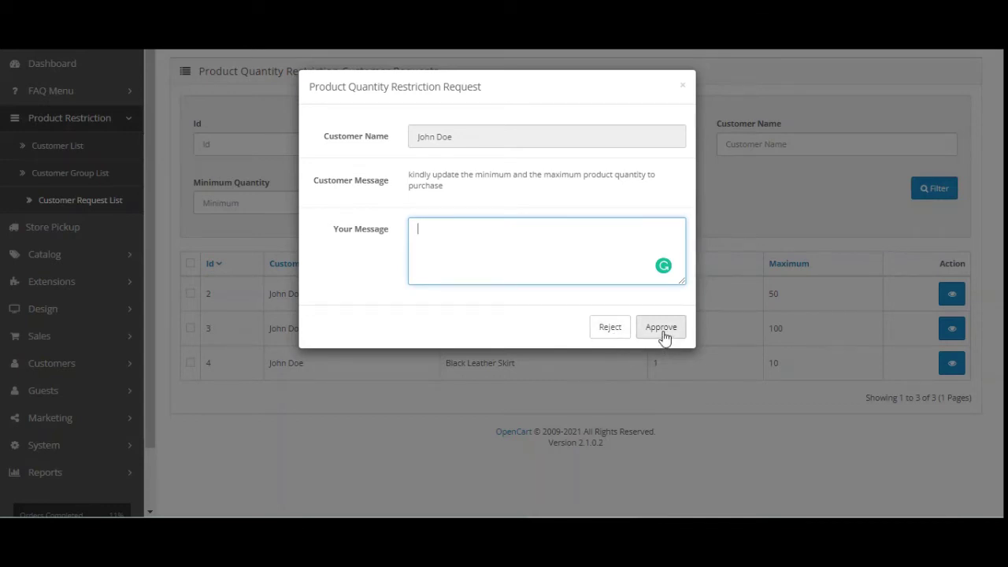
click(479, 379)
Highlight the Black Leather Skirt request's product name once more, along with its requested minimum and maximum values.
drag(457, 363, 519, 372)
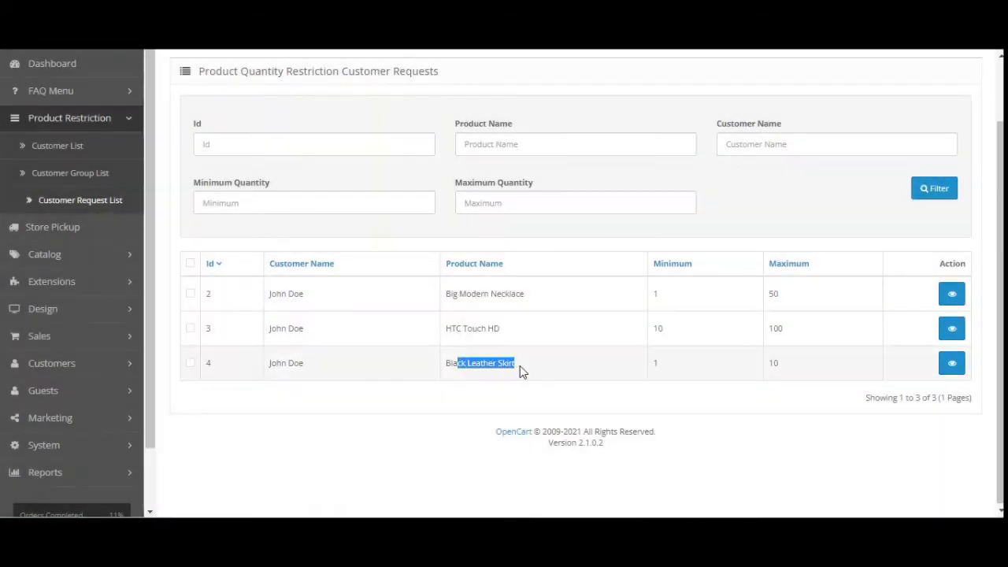
double_click(654, 363)
double_click(772, 363)
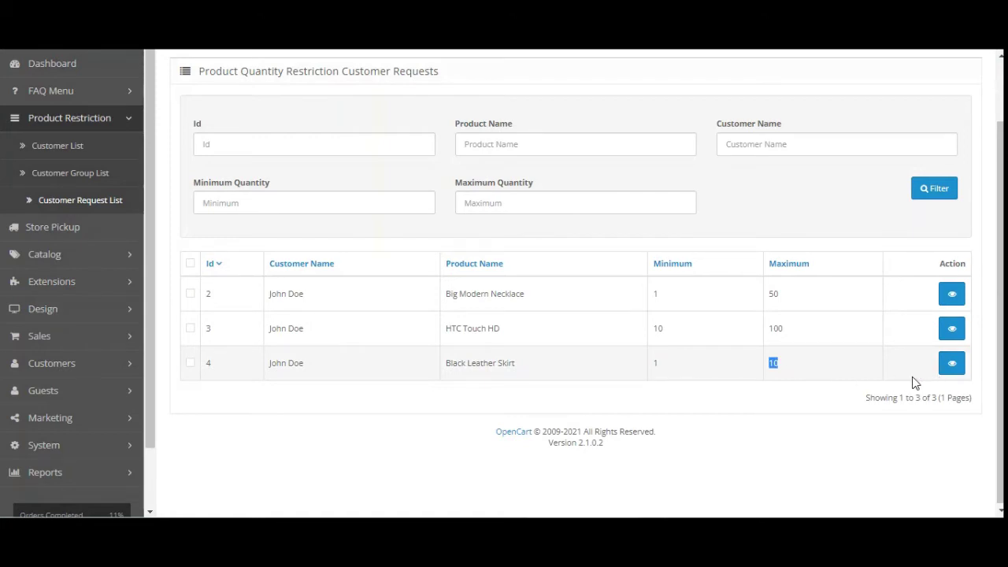
double_click(655, 364)
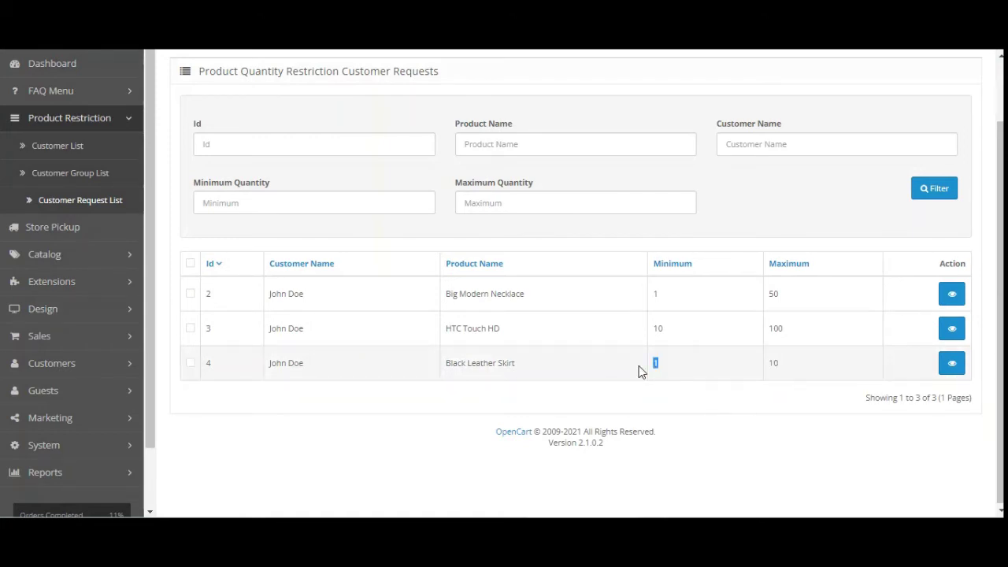
double_click(771, 364)
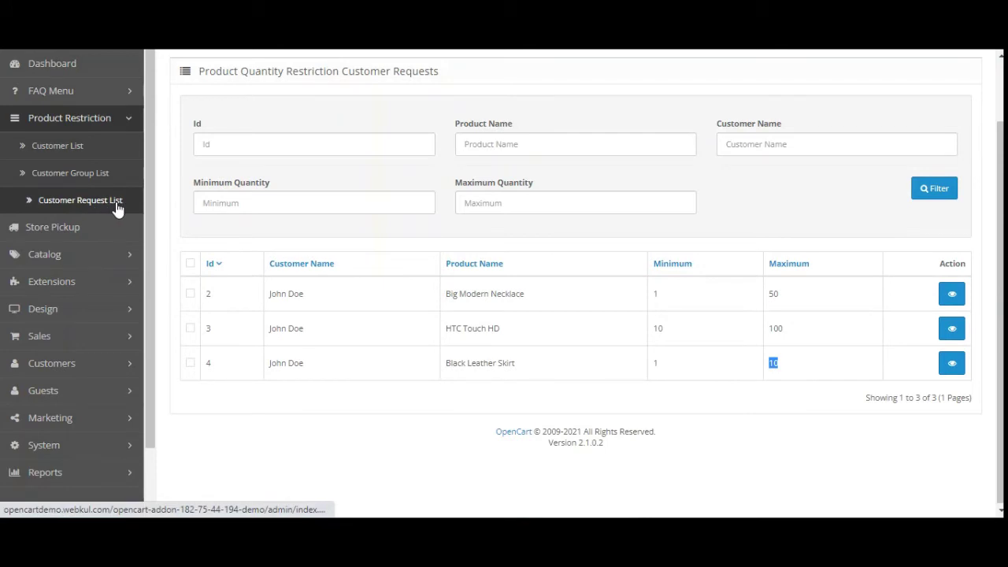
Open the listed customer's quantity restriction for editing and highlight the Default Minimum Limit and Default Maximum Limit labels.
click(89, 147)
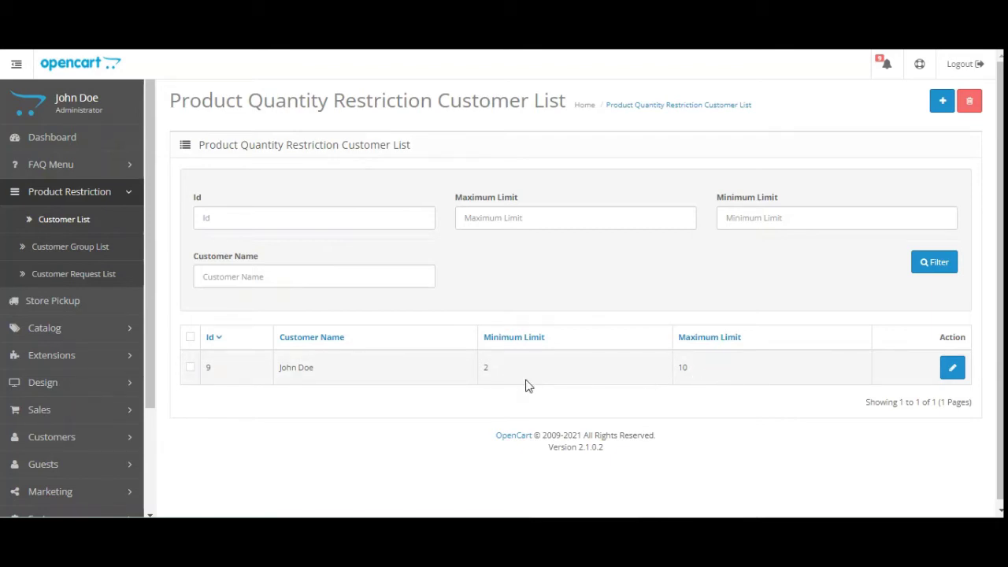
click(951, 369)
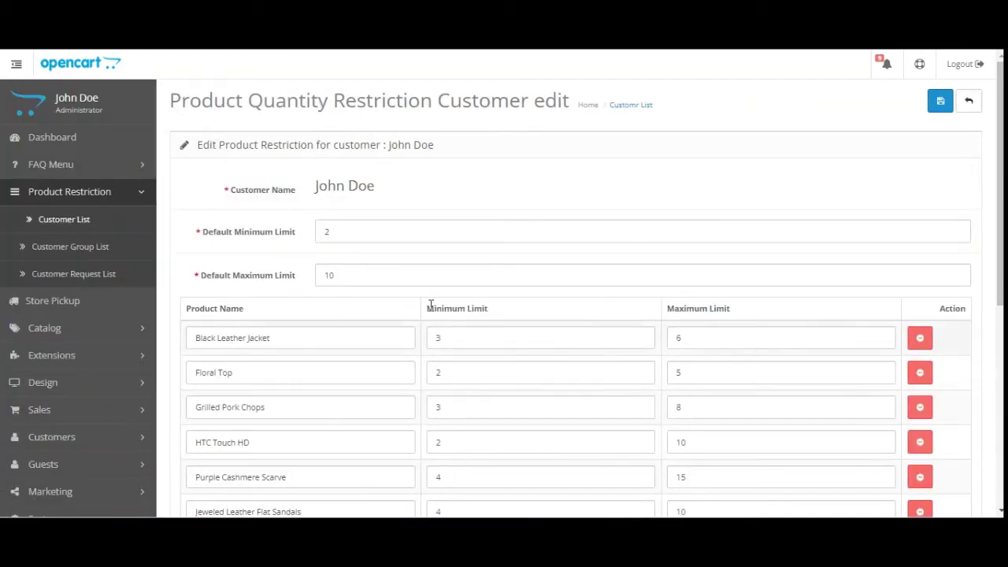
scroll(266, 230, down, 1)
drag(214, 158, 288, 161)
drag(212, 203, 307, 206)
drag(215, 158, 276, 163)
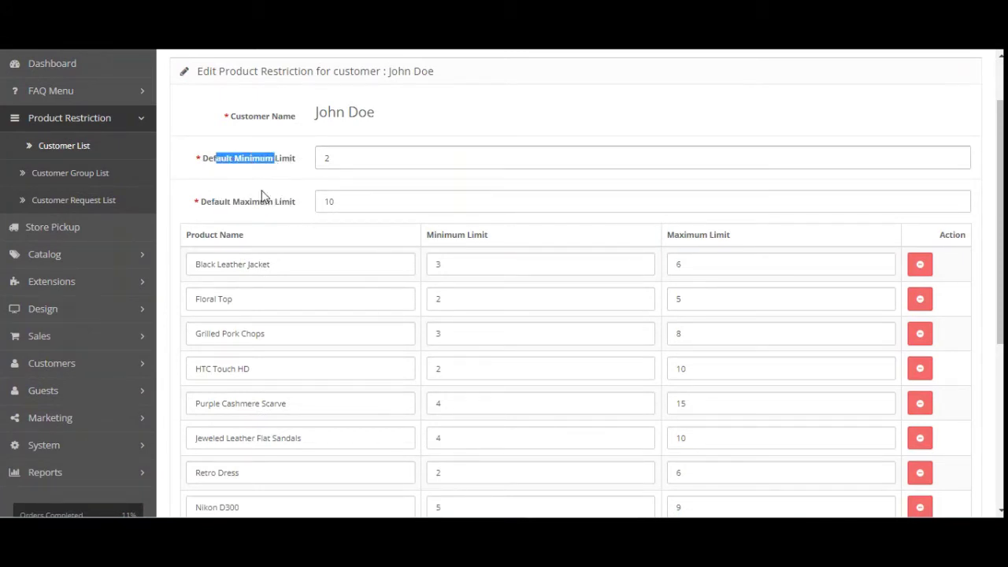
drag(229, 207, 292, 207)
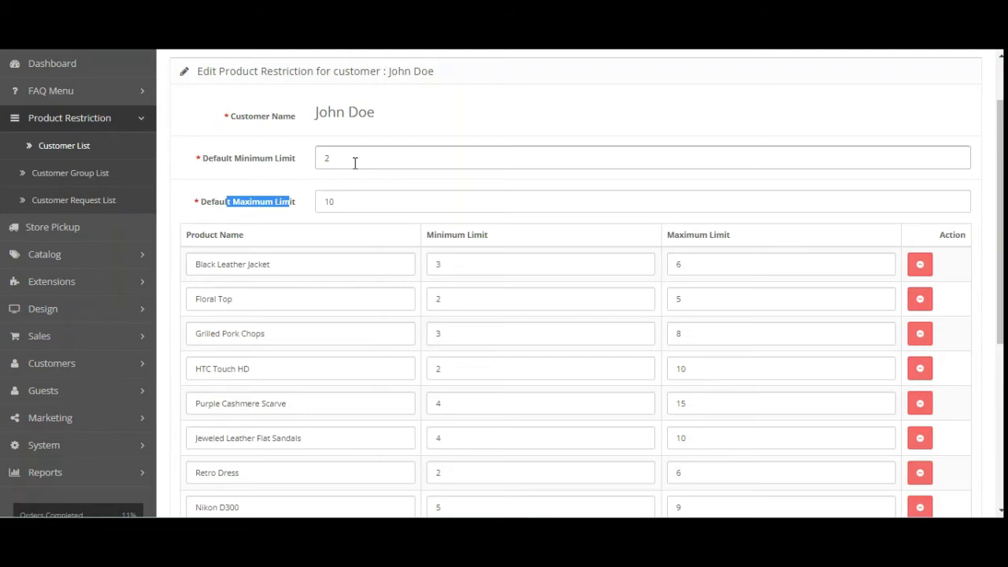
drag(220, 162, 279, 162)
drag(211, 203, 287, 204)
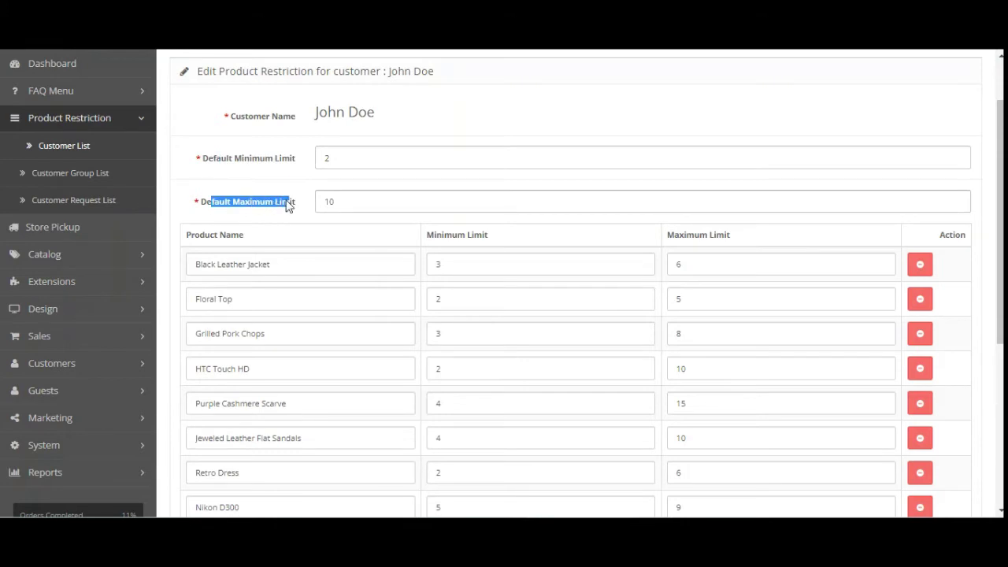
Add a product restriction for Big Modern Necklace with a minimum limit of 1 and a maximum limit of 3.
scroll(338, 240, down, 1)
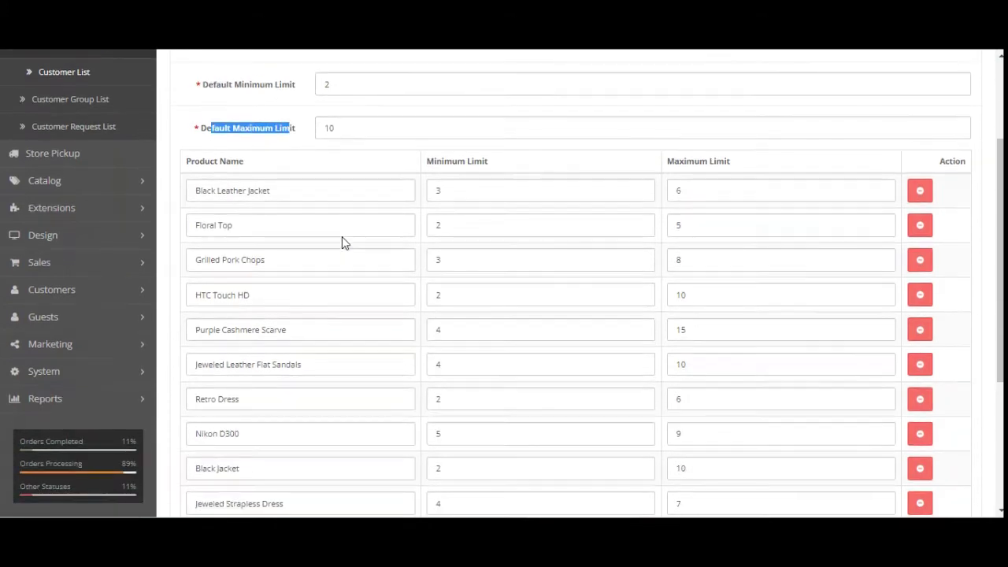
scroll(341, 237, down, 1)
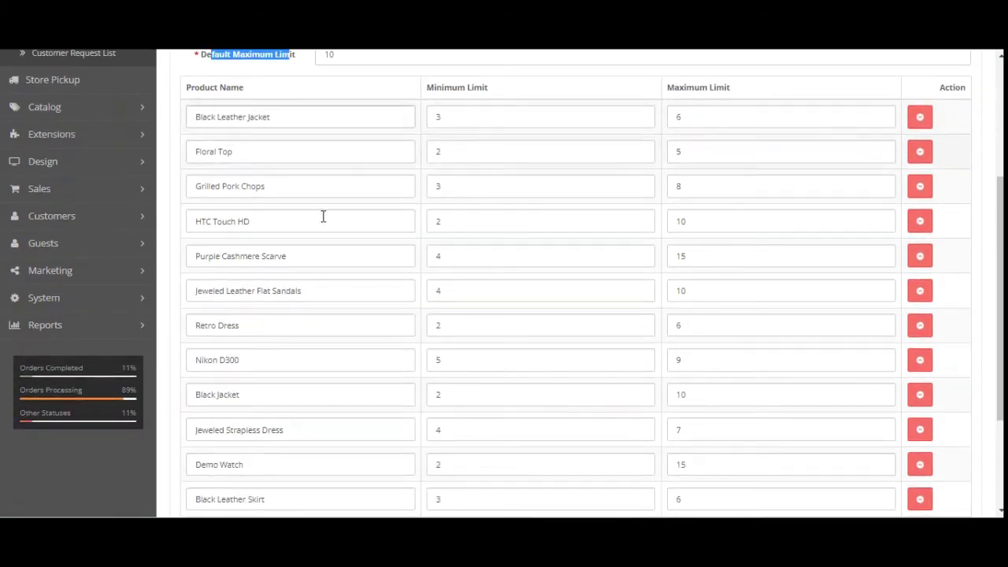
scroll(814, 418, down, 2)
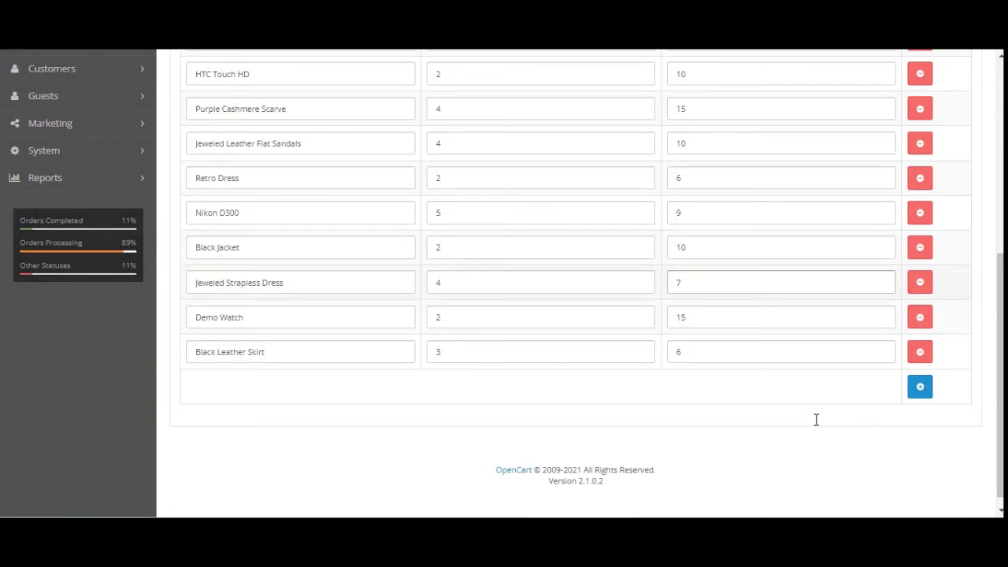
click(919, 388)
click(291, 385)
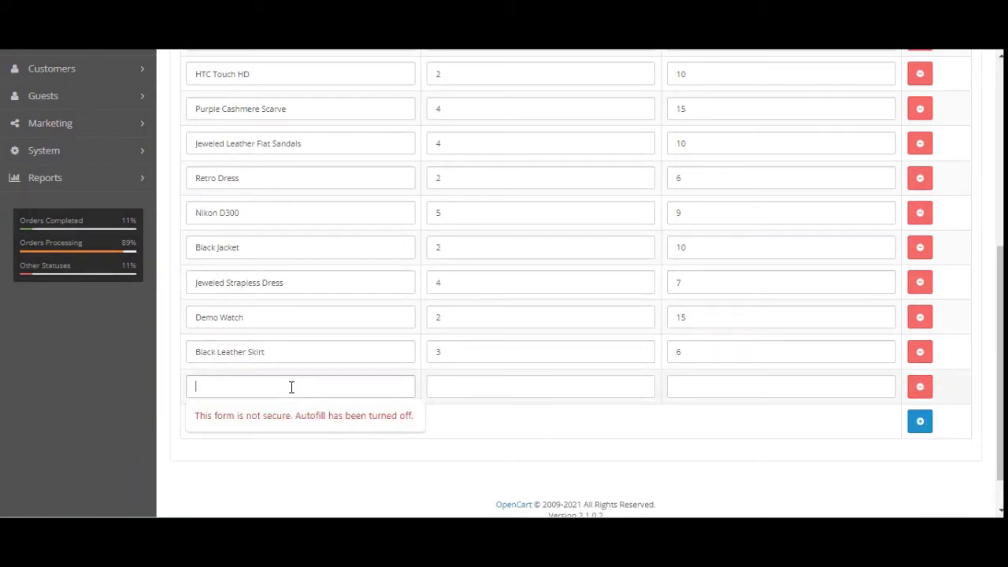
click(267, 459)
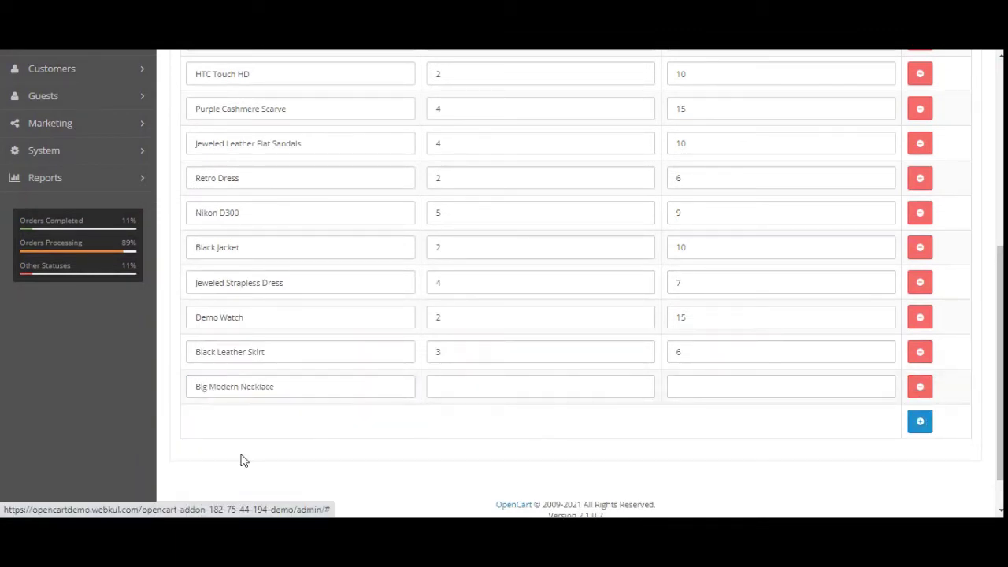
click(466, 385)
text(1)
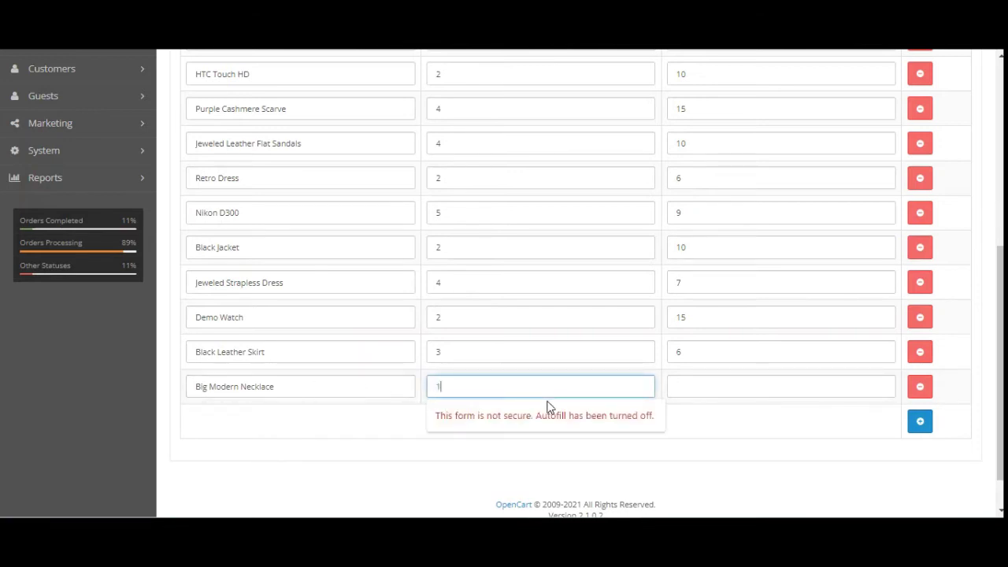
click(698, 391)
text(3)
Highlight the Black Leather Skirt's name, minimum limit and maximum limit in the customer's product restrictions.
scroll(353, 447, up, 1)
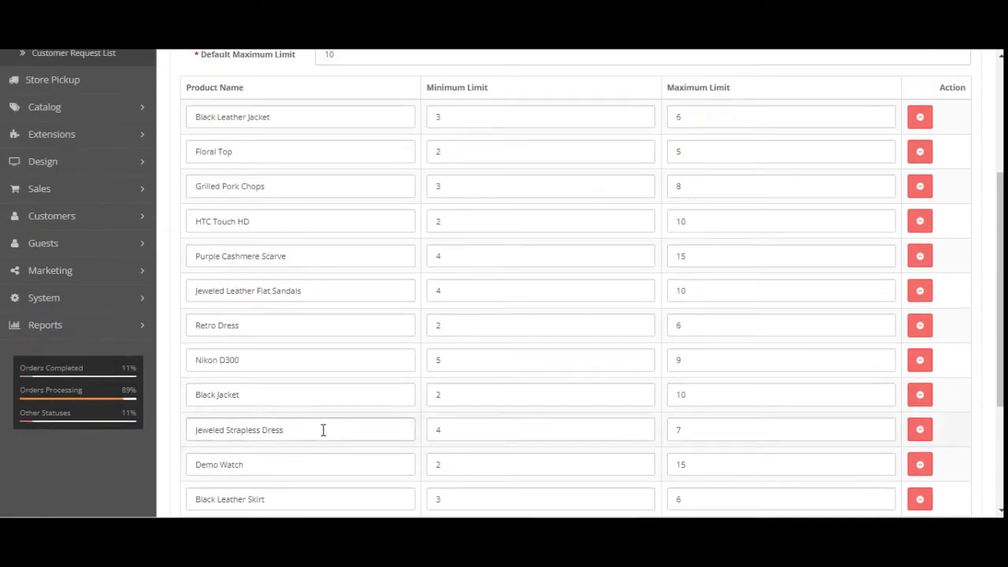
scroll(306, 436, down, 4)
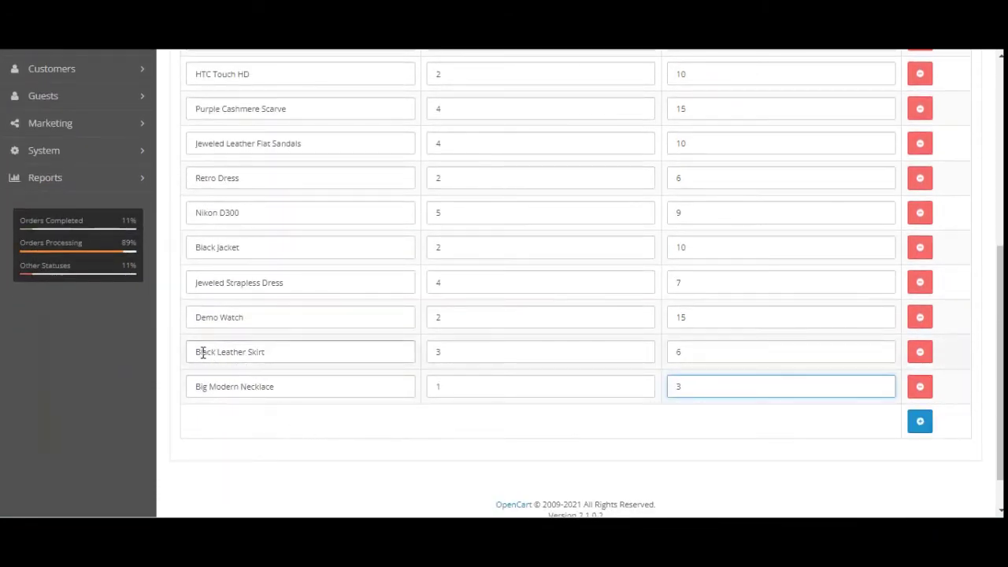
drag(200, 351, 258, 353)
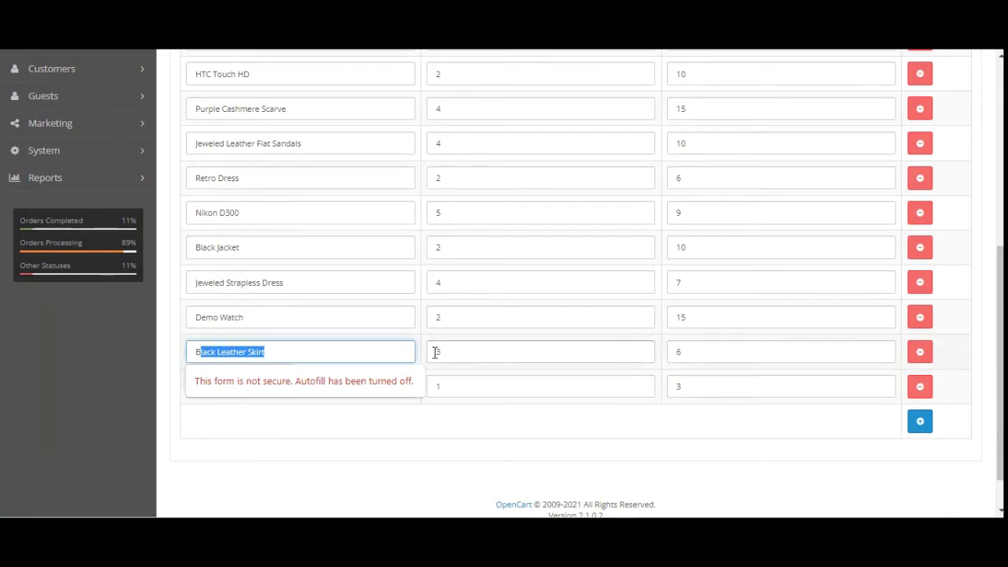
drag(436, 352, 445, 352)
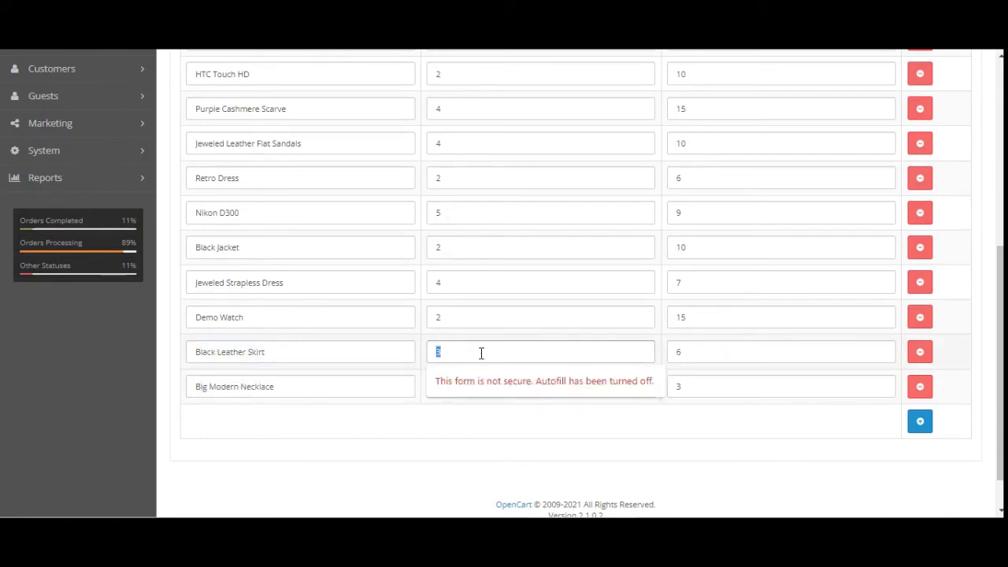
drag(675, 352, 689, 351)
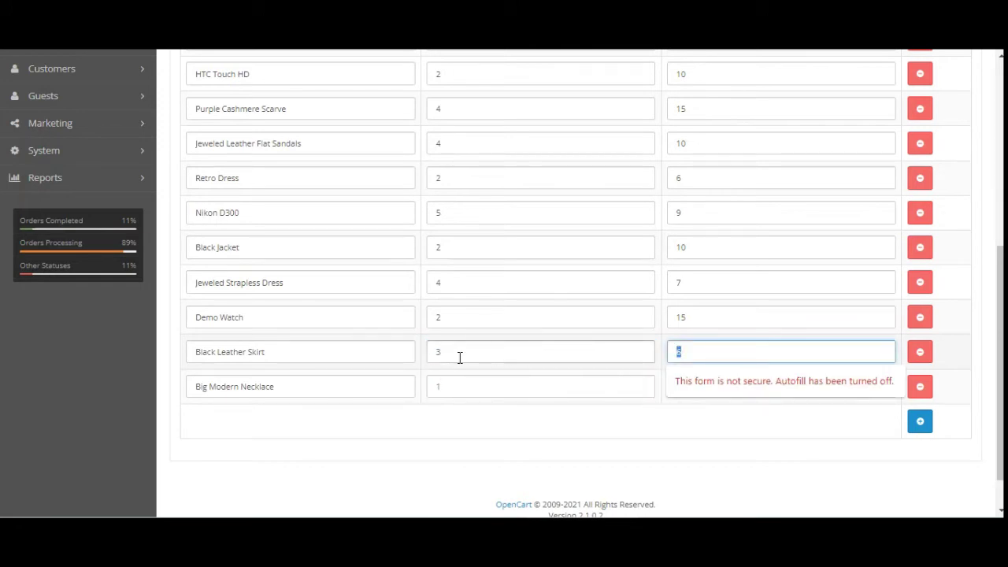
scroll(446, 357, up, 1)
scroll(448, 355, down, 2)
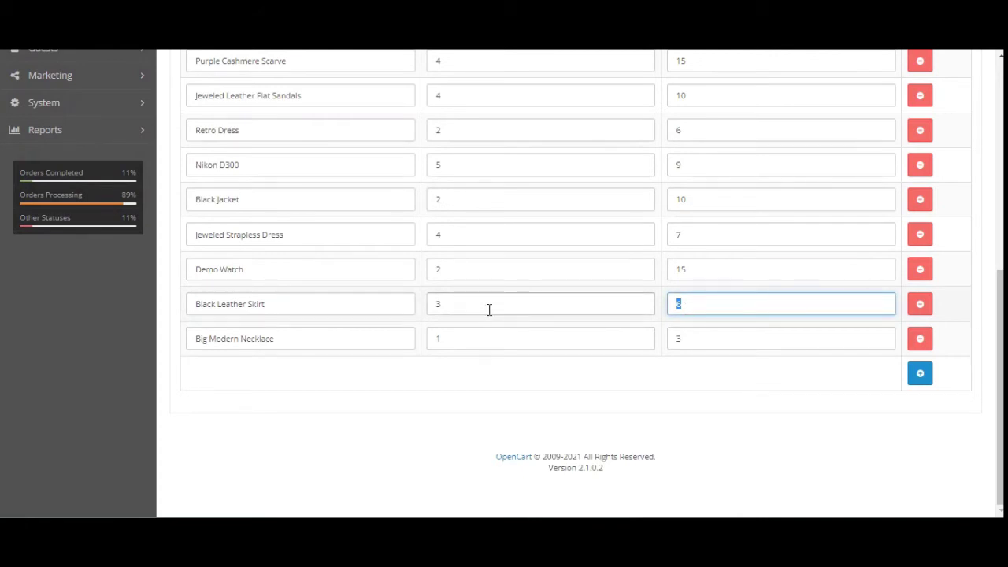
Re-enter 3 as the Black Leather Skirt's minimum limit and select its maximum limit value.
scroll(365, 268, up, 5)
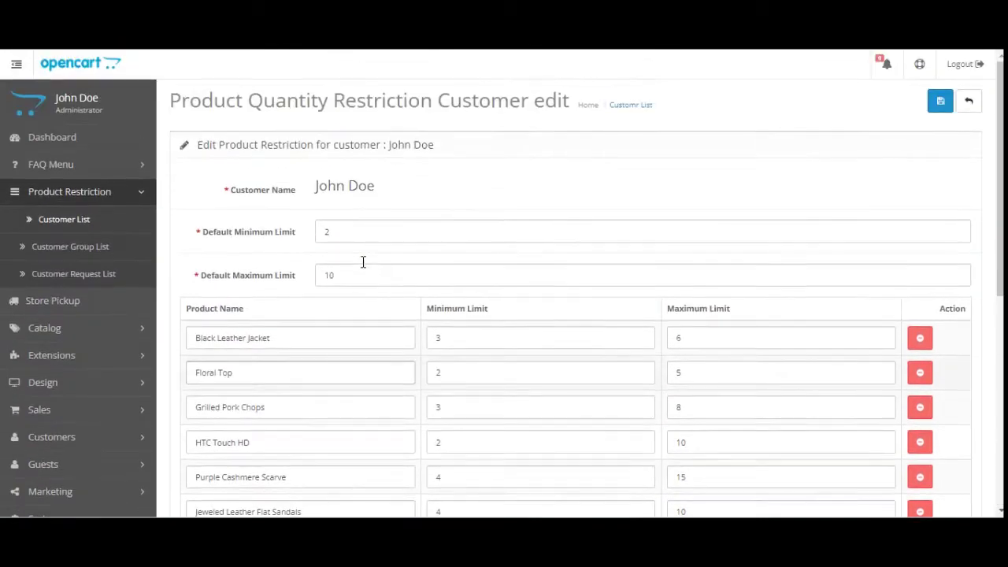
scroll(370, 268, down, 5)
scroll(381, 280, down, 1)
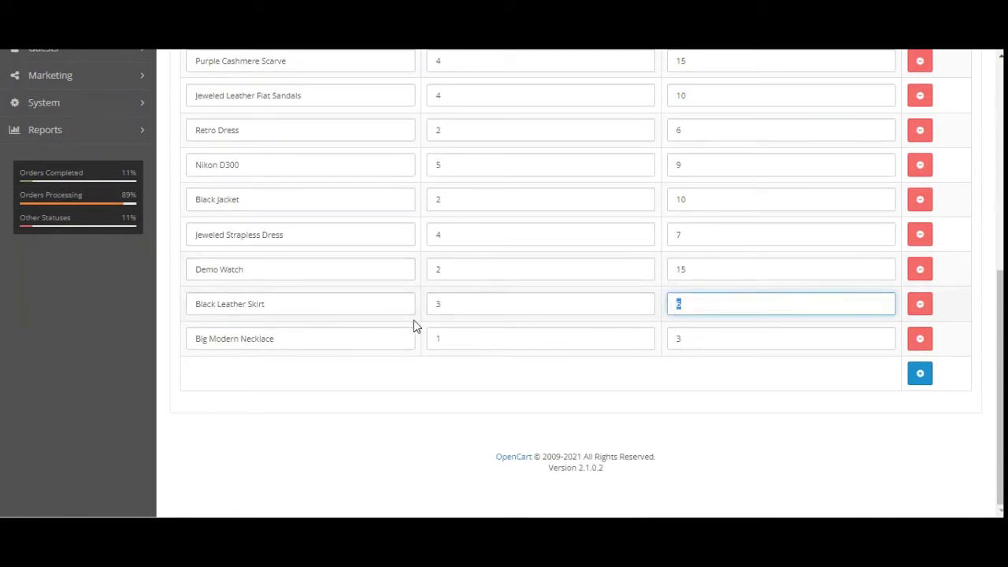
double_click(438, 305)
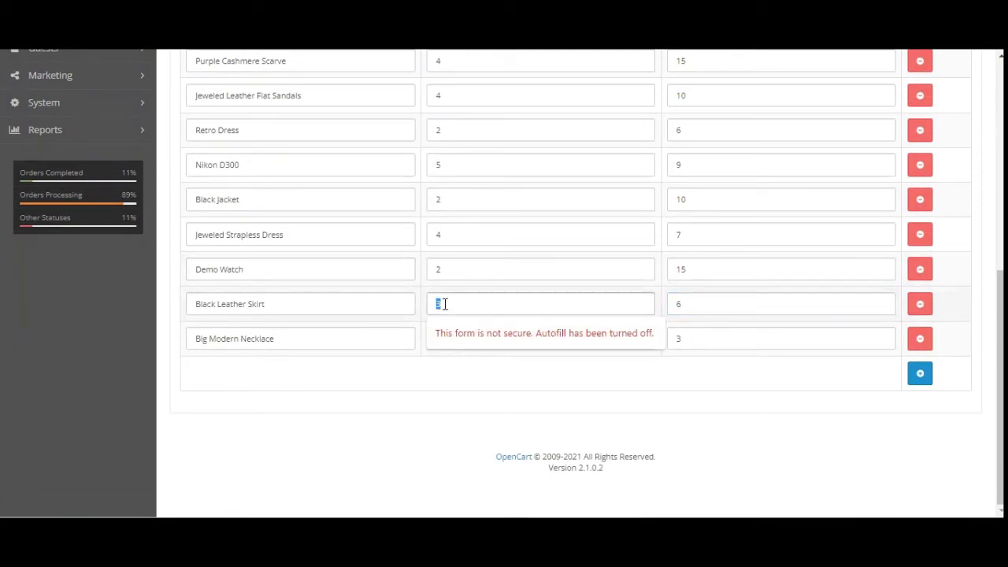
text(3)
click(682, 303)
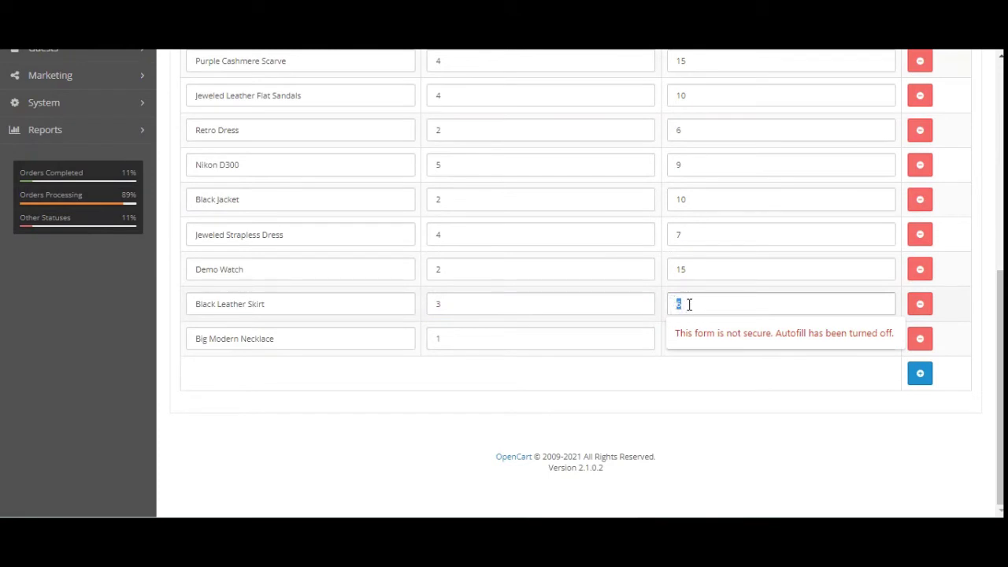
Remove the Black Leather Skirt row from the customer's product restrictions and highlight the default limit labels.
click(921, 305)
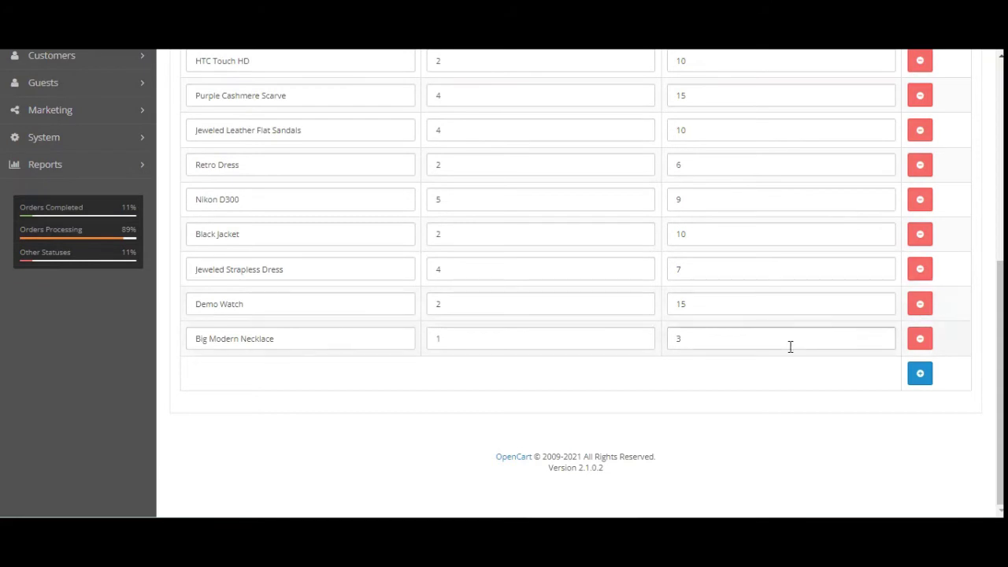
scroll(751, 352, up, 5)
drag(222, 220, 288, 268)
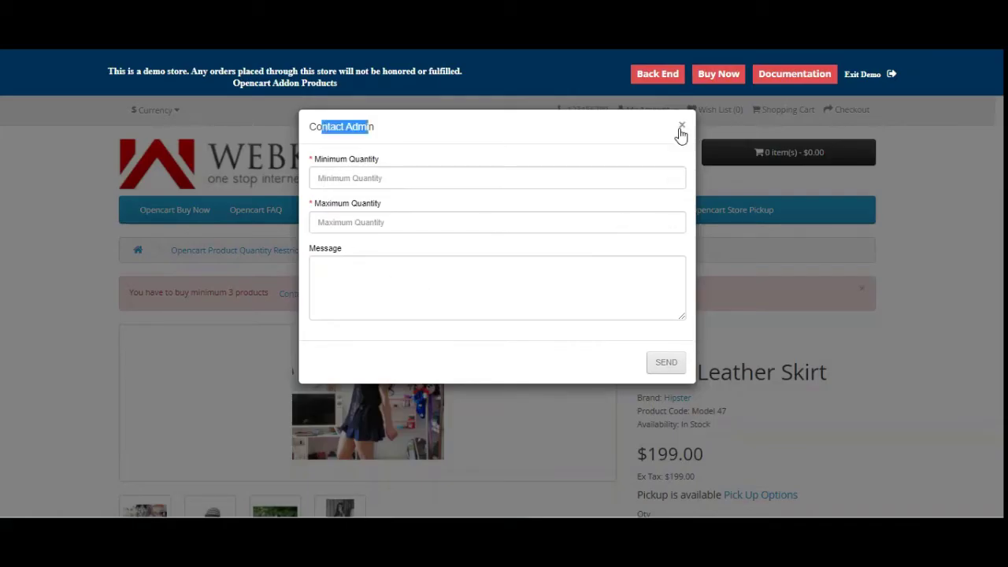
Close the Contact Admin form, try to add 10 Black Leather Skirts to the cart, and highlight the purchase-limit message.
click(681, 127)
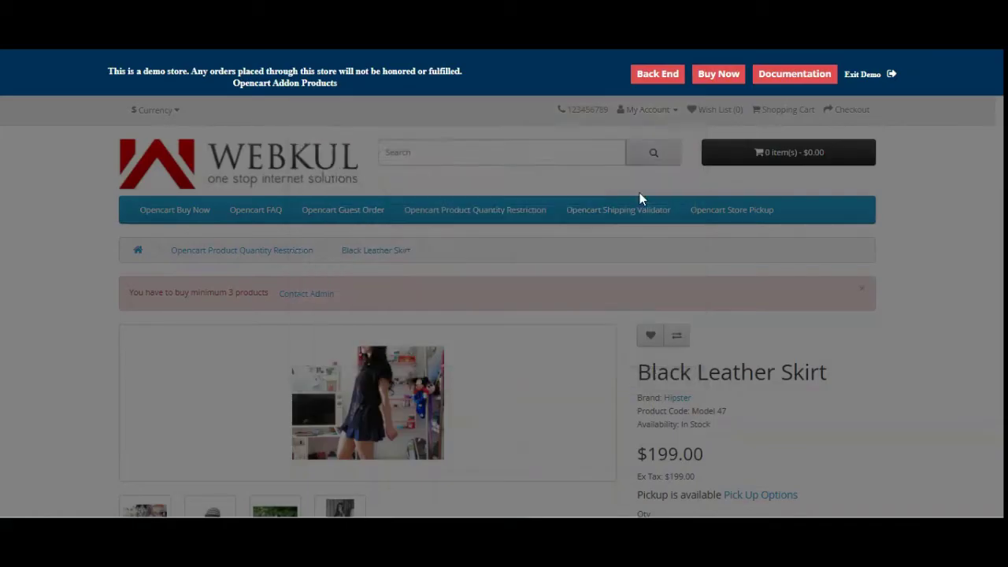
scroll(639, 192, down, 2)
scroll(486, 355, up, 1)
drag(155, 218, 263, 219)
scroll(505, 342, down, 1)
scroll(506, 342, down, 4)
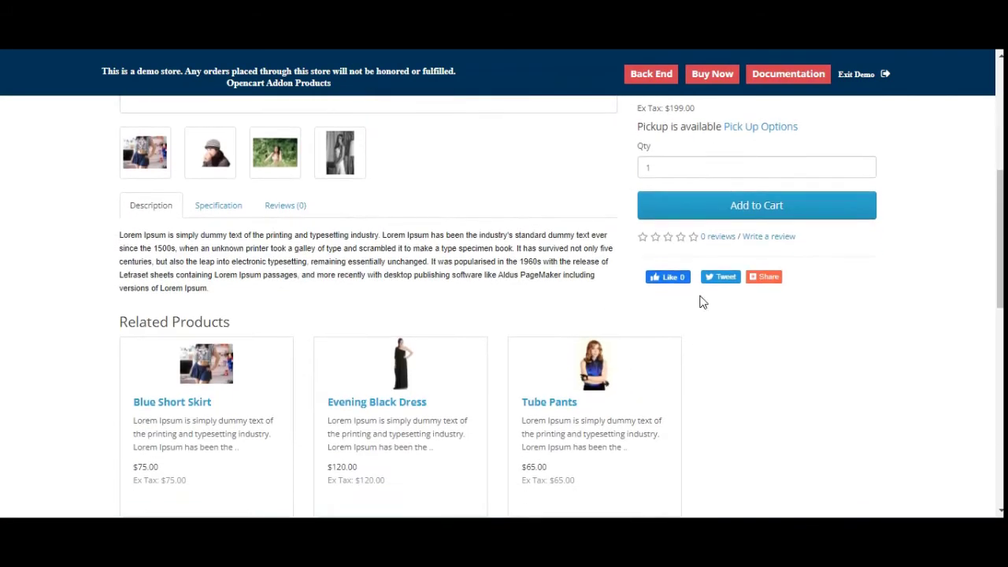
drag(663, 168, 622, 173)
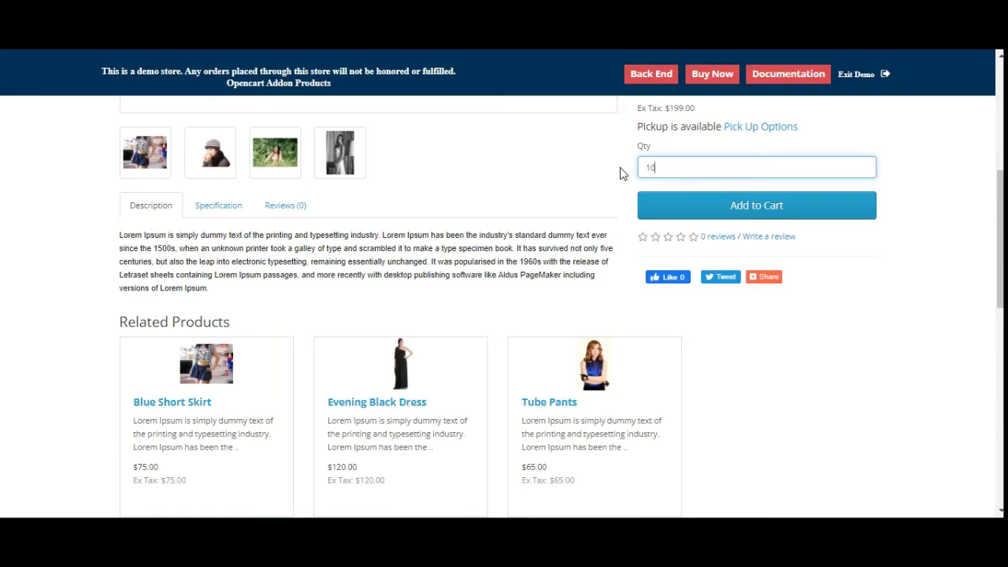
click(696, 206)
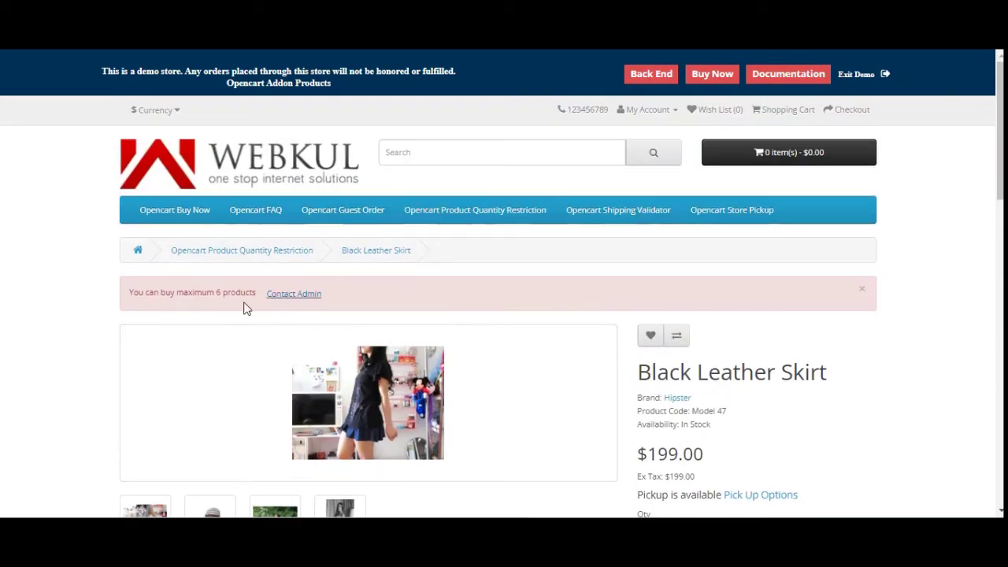
drag(138, 292, 257, 293)
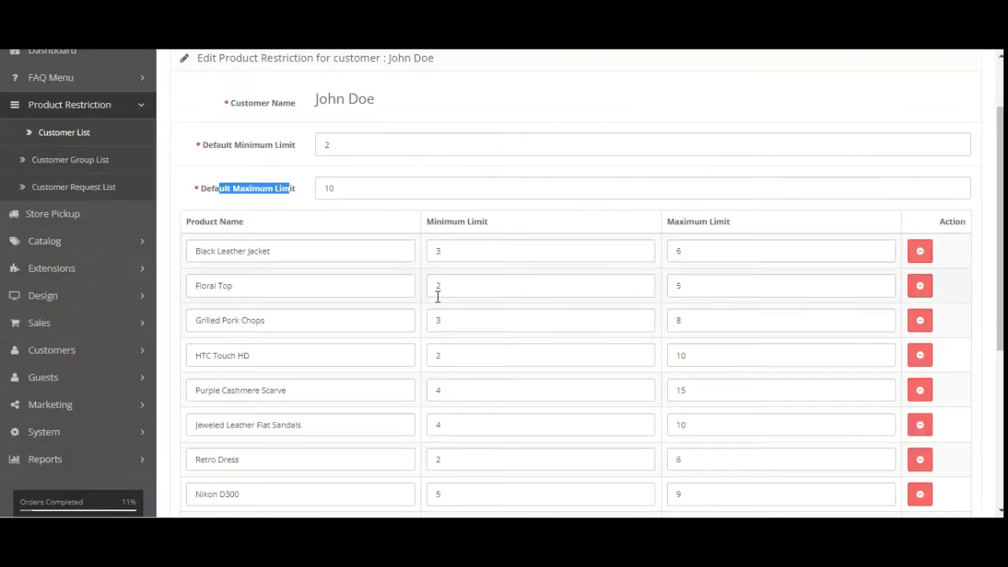
Save the customer's product restrictions with the Black Leather Skirt row removed.
scroll(593, 307, down, 3)
scroll(594, 307, up, 4)
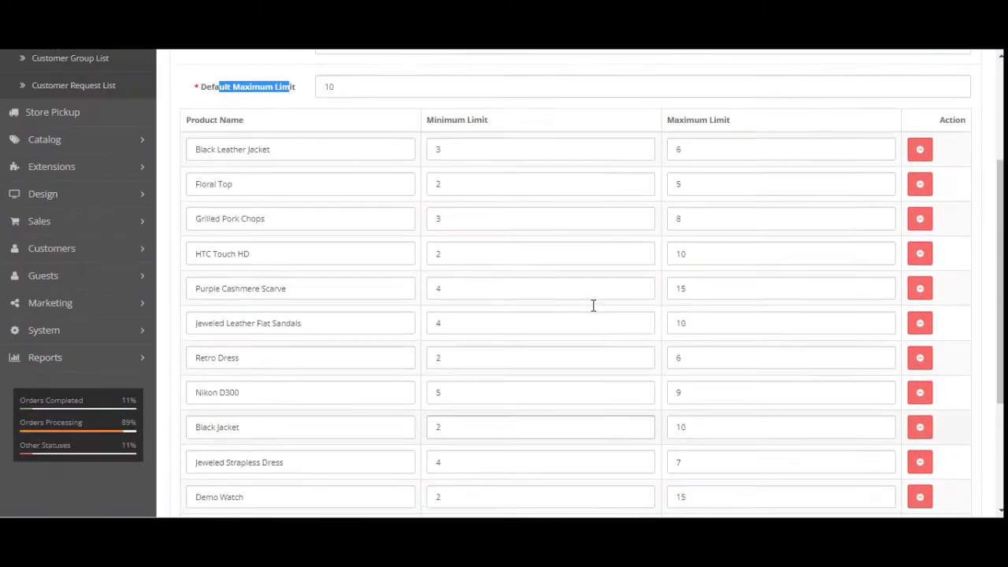
click(940, 100)
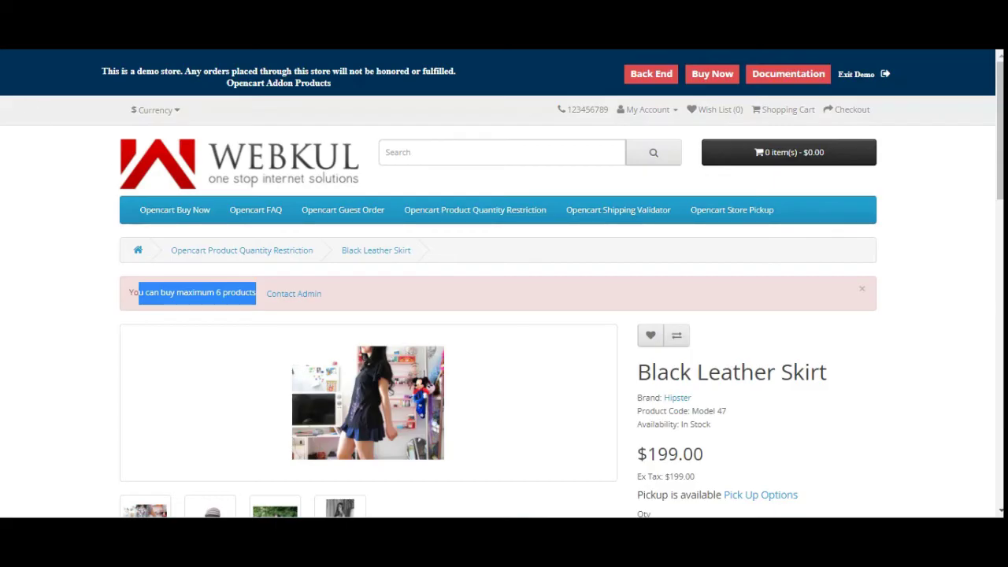
Reload the Black Leather Skirt product page in the storefront and try to add one unit to the cart.
click(376, 251)
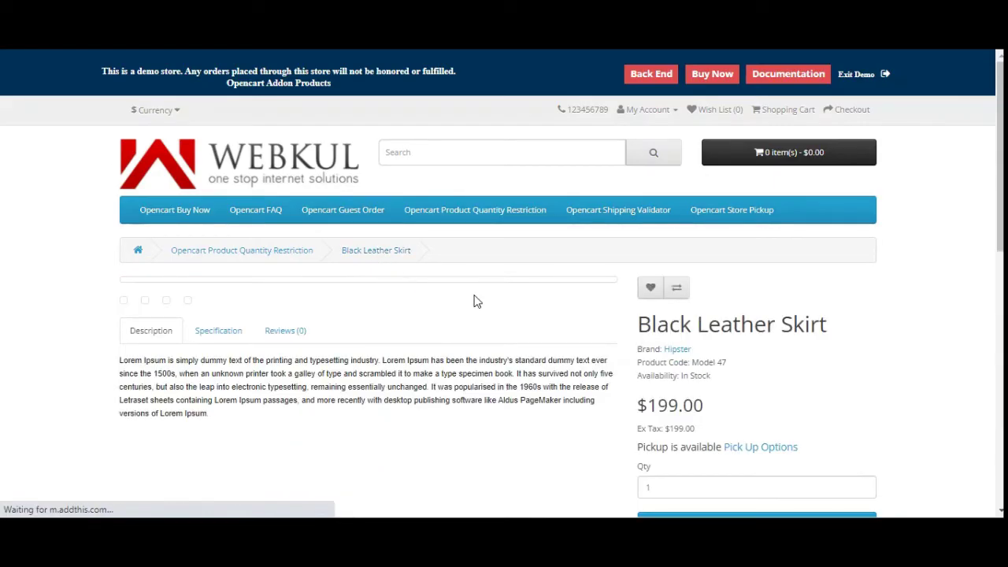
scroll(475, 302, down, 5)
click(711, 308)
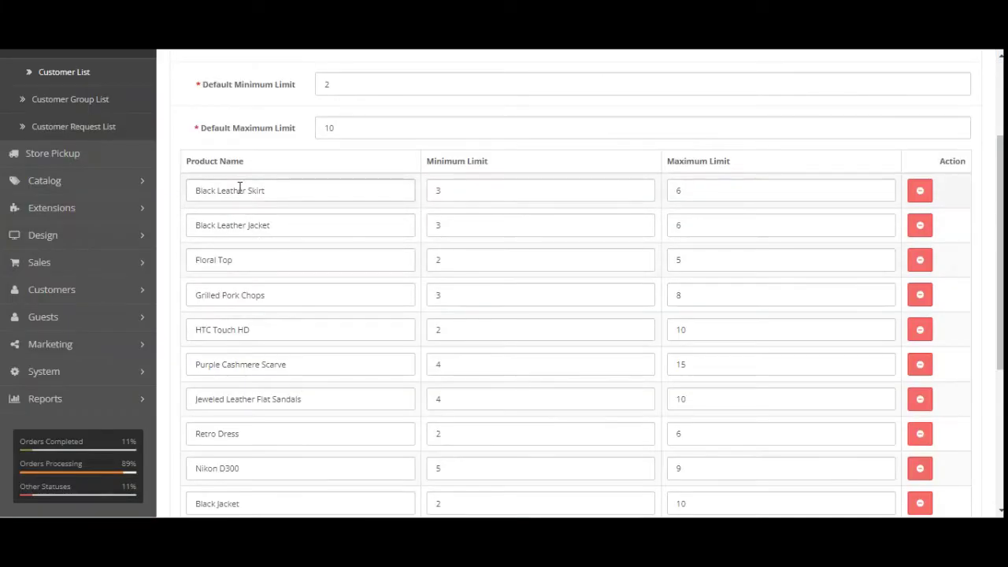
Remove the Black Leather Skirt row from the customer's product restrictions and save the record.
click(216, 192)
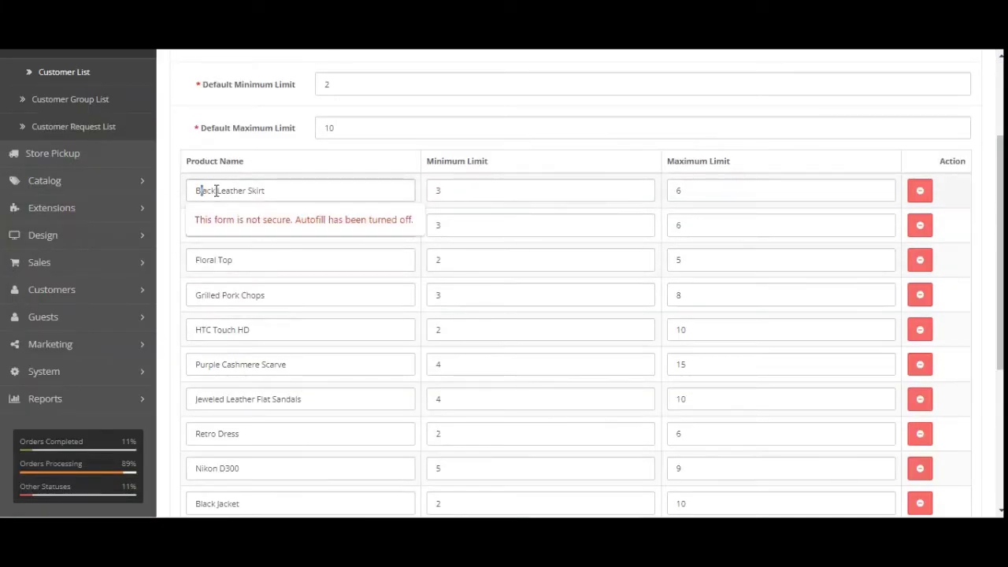
shift+click(276, 191)
click(919, 193)
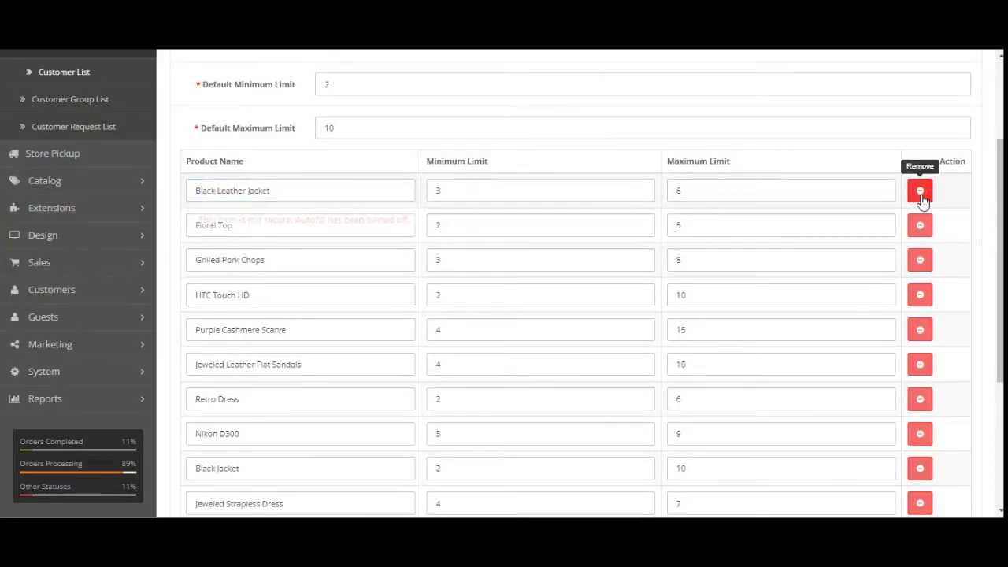
scroll(732, 335, down, 3)
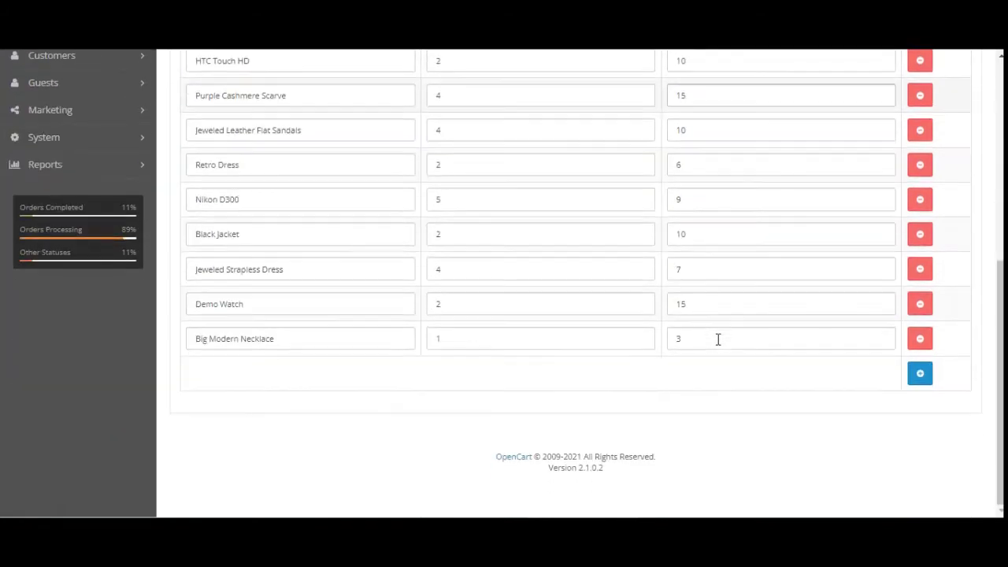
scroll(677, 337, up, 1)
scroll(663, 338, up, 4)
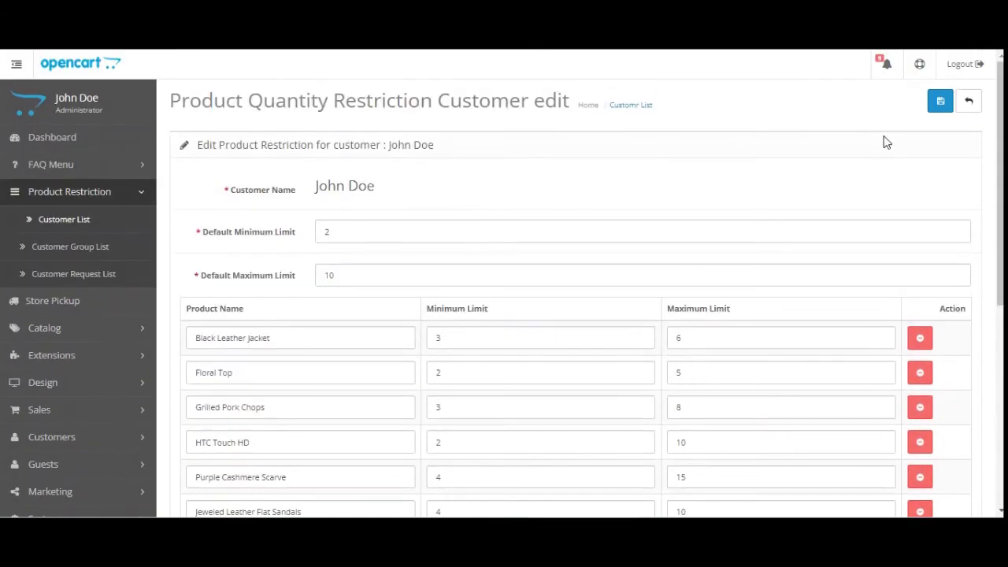
click(939, 101)
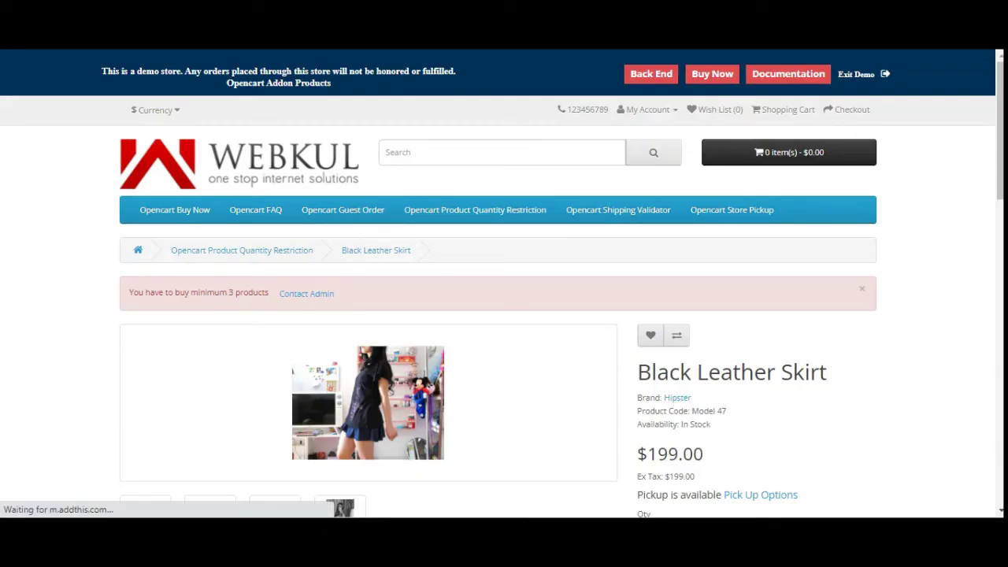
Try to add one Black Leather Skirt to the cart and highlight the minimum-quantity message.
scroll(693, 394, down, 3)
scroll(707, 398, down, 1)
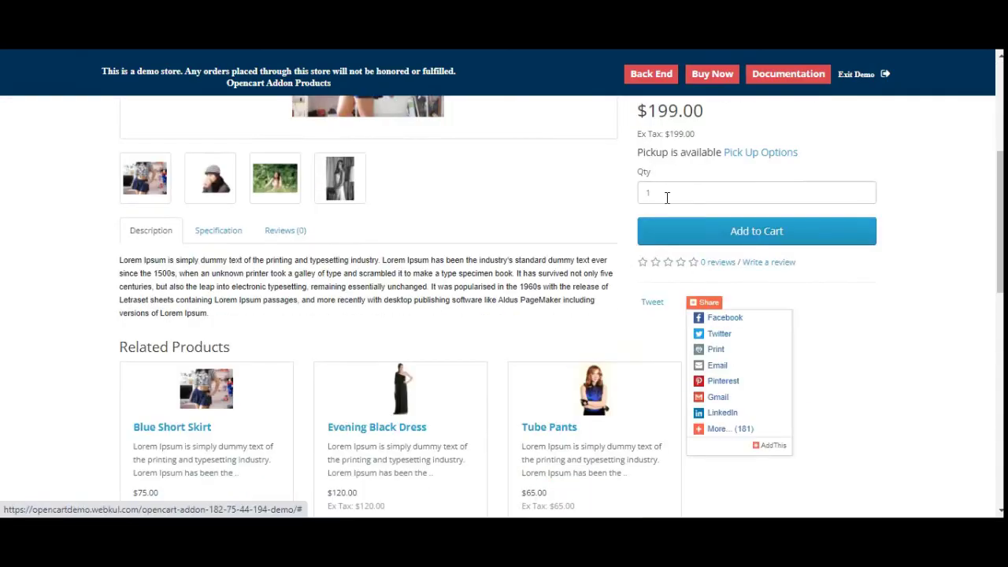
click(696, 232)
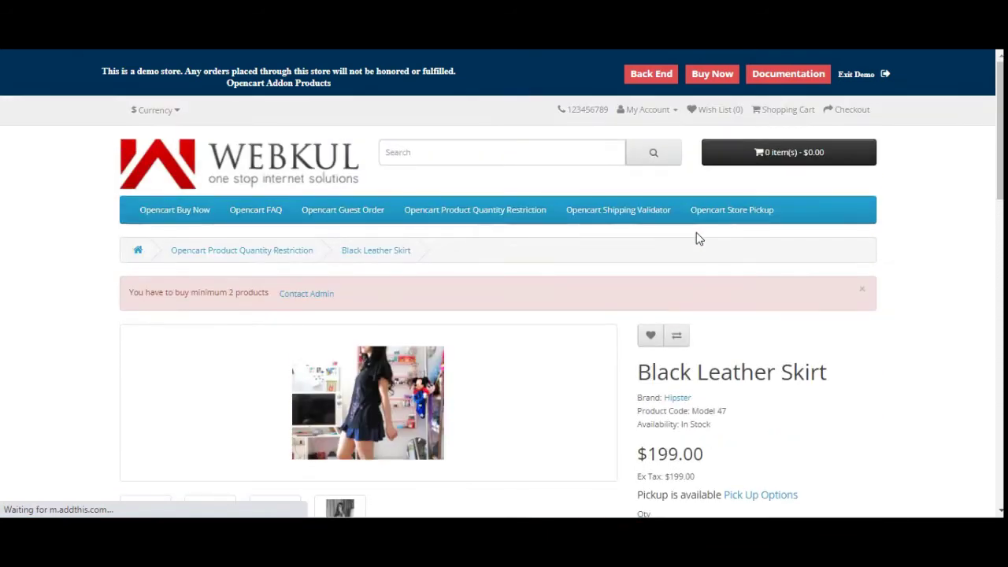
drag(142, 292, 270, 292)
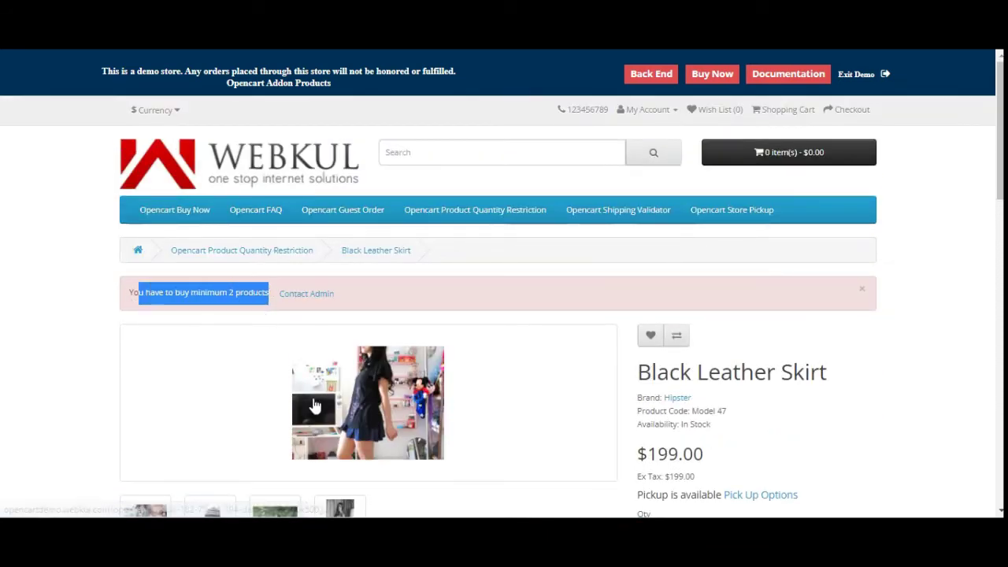
Set the Black Leather Skirt's quantity to 11, try to add it to the cart, and highlight the maximum-quantity message.
scroll(704, 409, down, 3)
drag(657, 241, 599, 252)
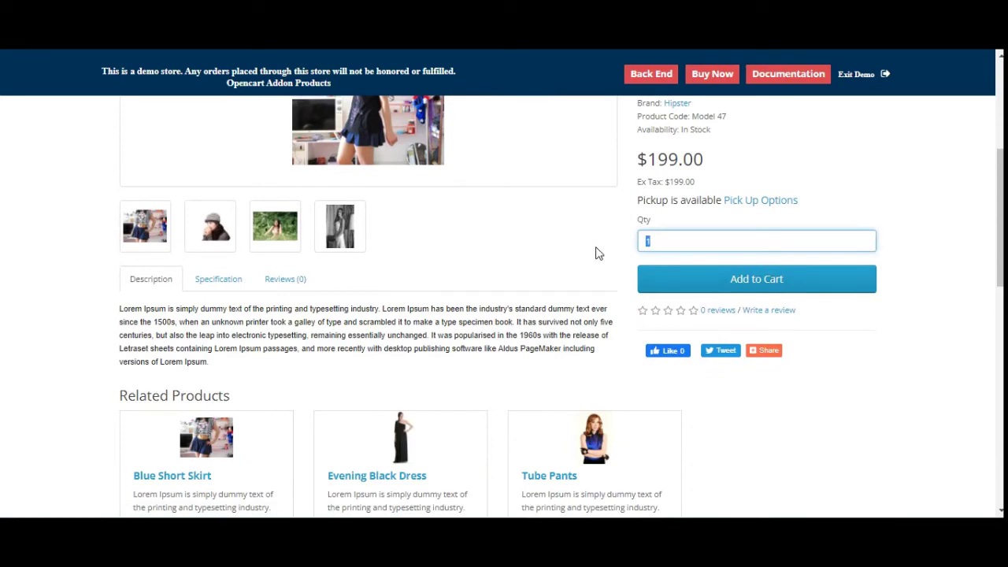
text(11)
click(668, 285)
drag(139, 293, 259, 294)
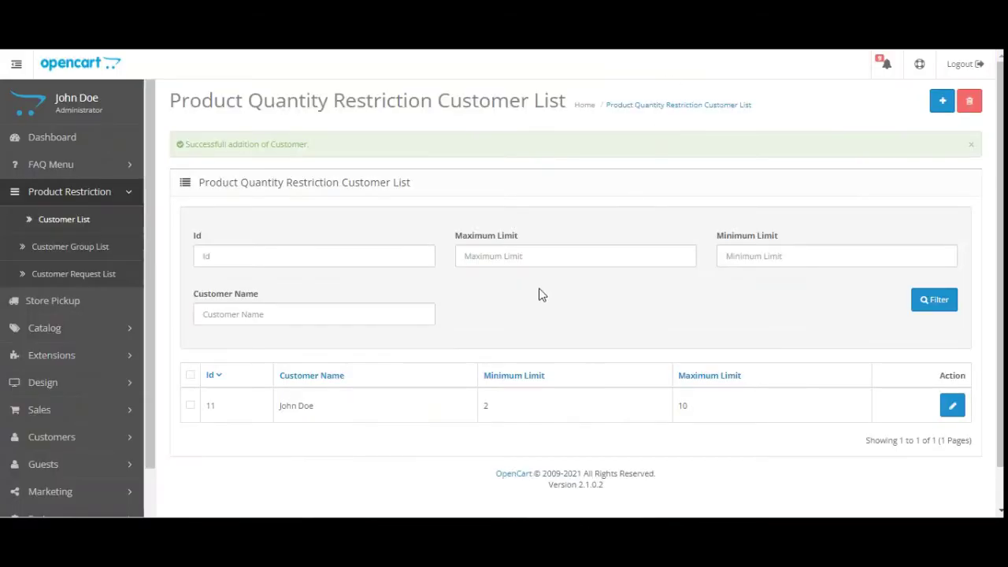
Open the customer's restriction record for editing and highlight the default minimum and maximum limit labels.
click(952, 406)
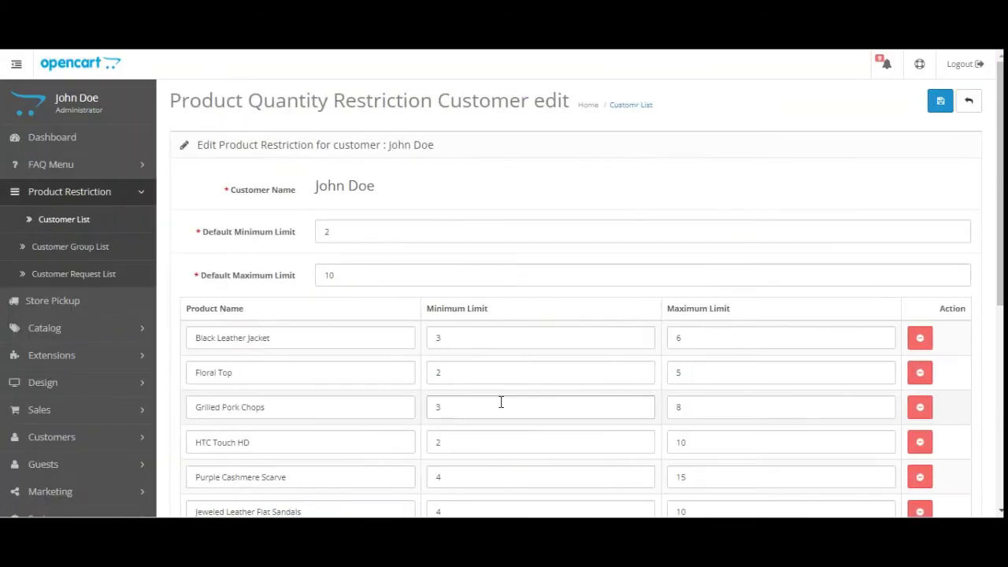
scroll(480, 393, down, 2)
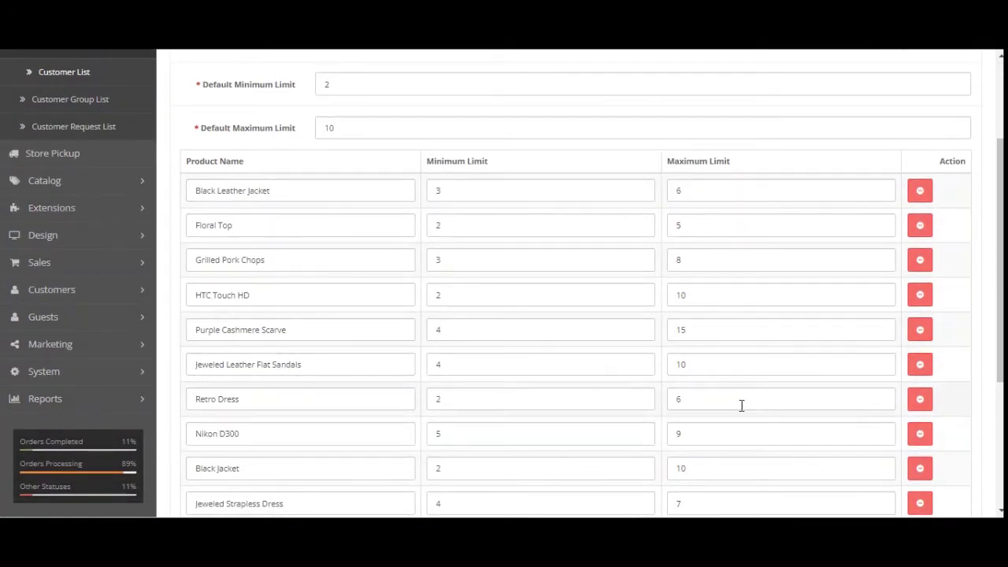
scroll(740, 404, up, 1)
drag(226, 158, 279, 168)
drag(228, 203, 297, 214)
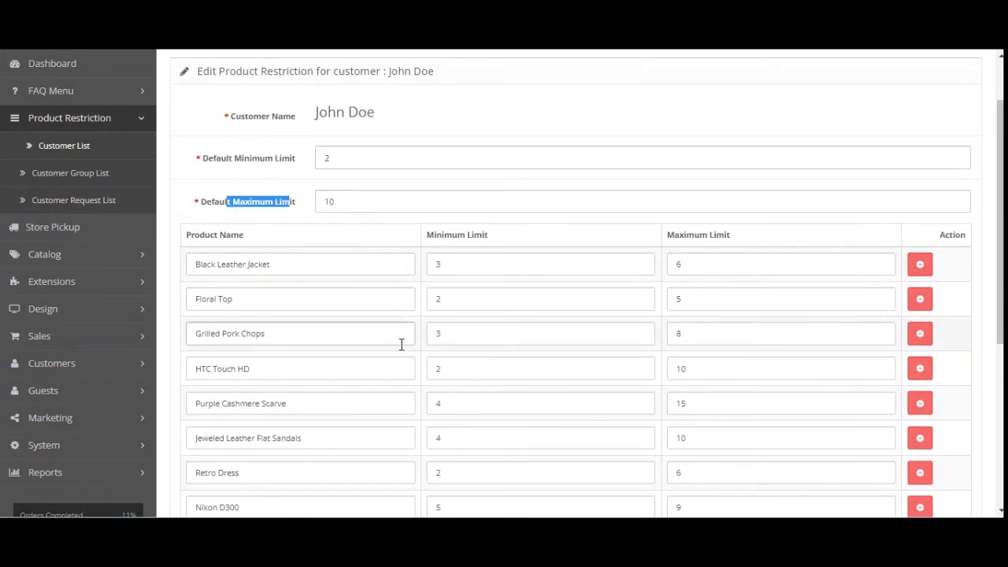
Add a product restriction for Black Leather Skirt with a minimum limit of 3 and a maximum limit of 6.
scroll(401, 344, down, 4)
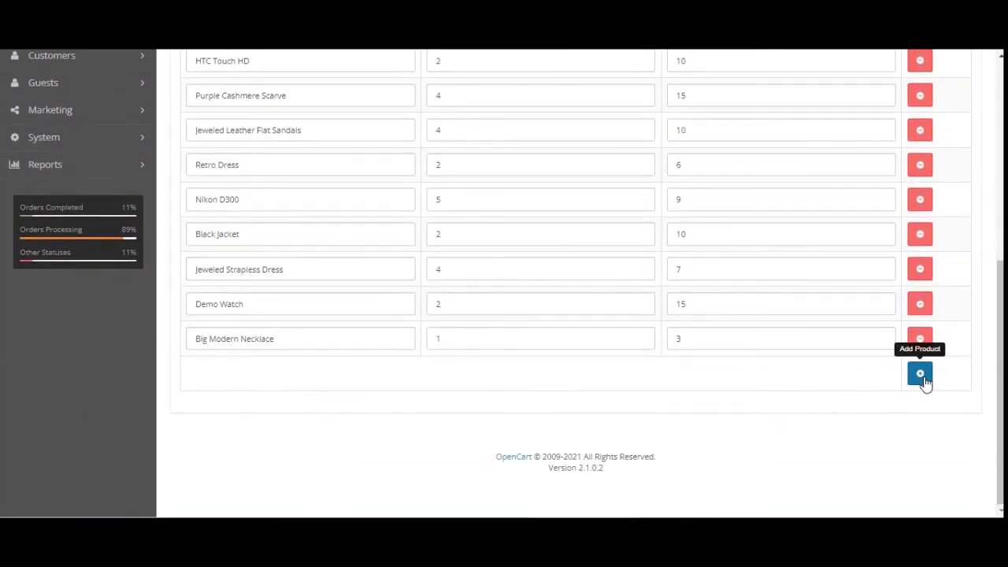
click(922, 378)
click(312, 377)
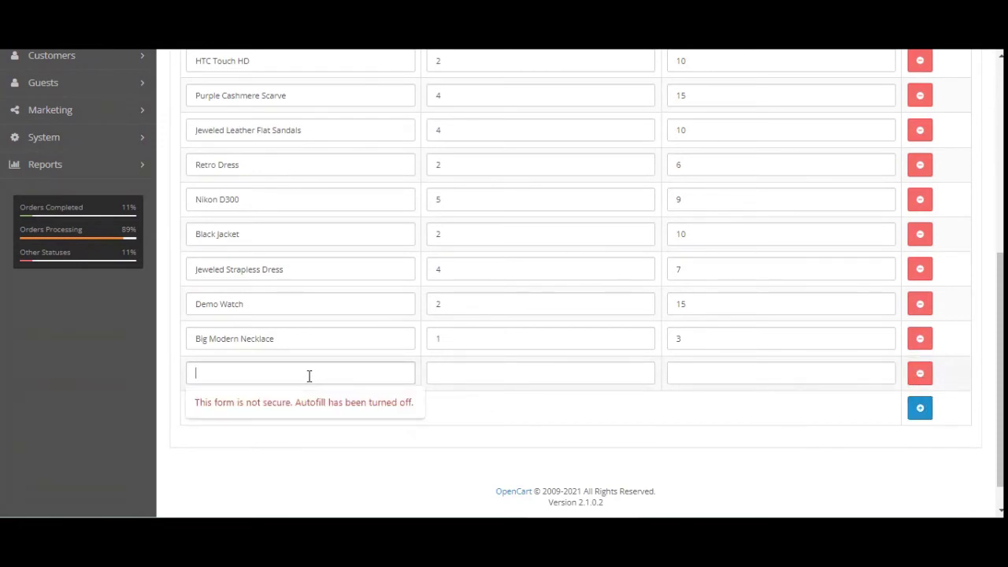
click(265, 491)
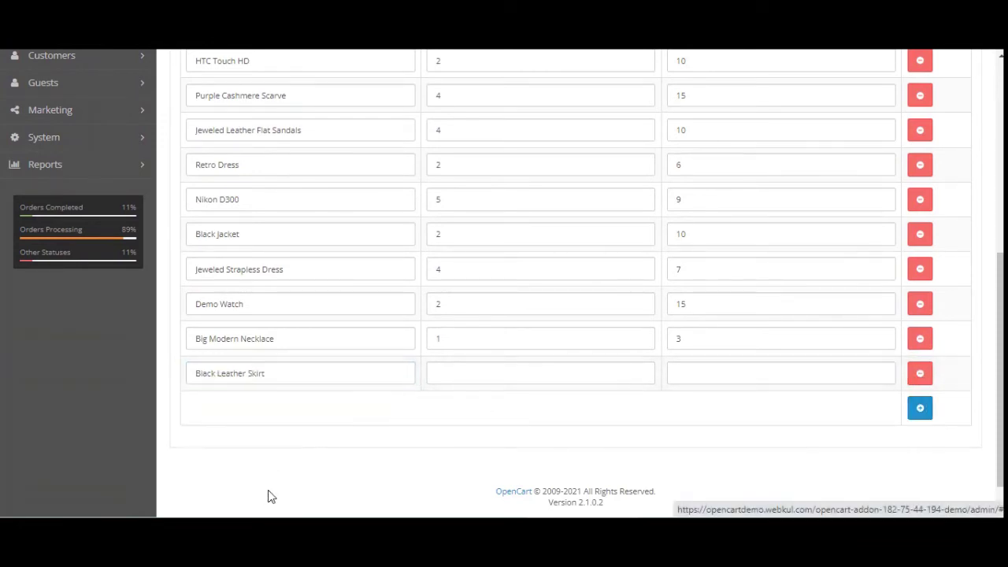
click(478, 374)
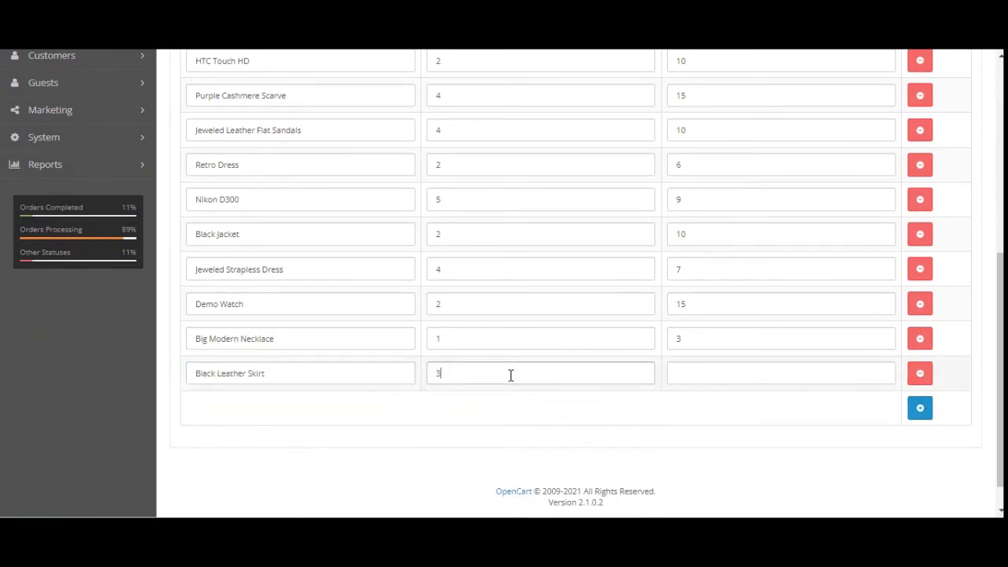
click(765, 370)
text(6)
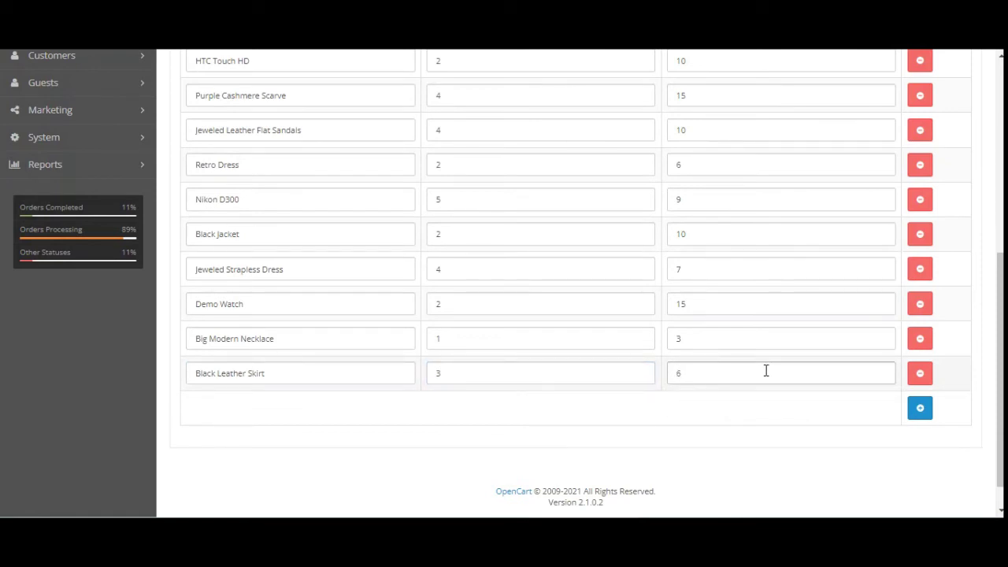
scroll(998, 370, up, 5)
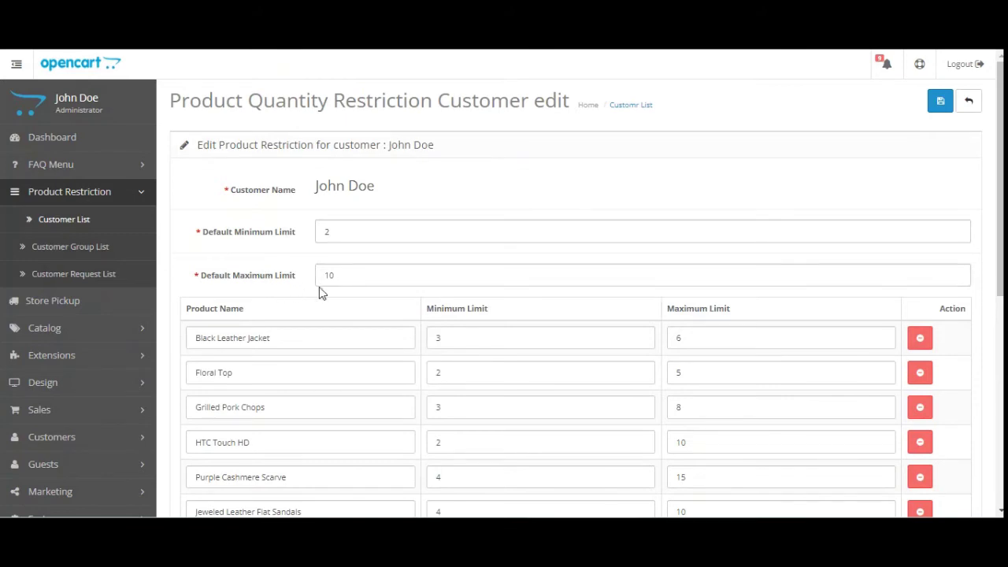
scroll(443, 328, down, 5)
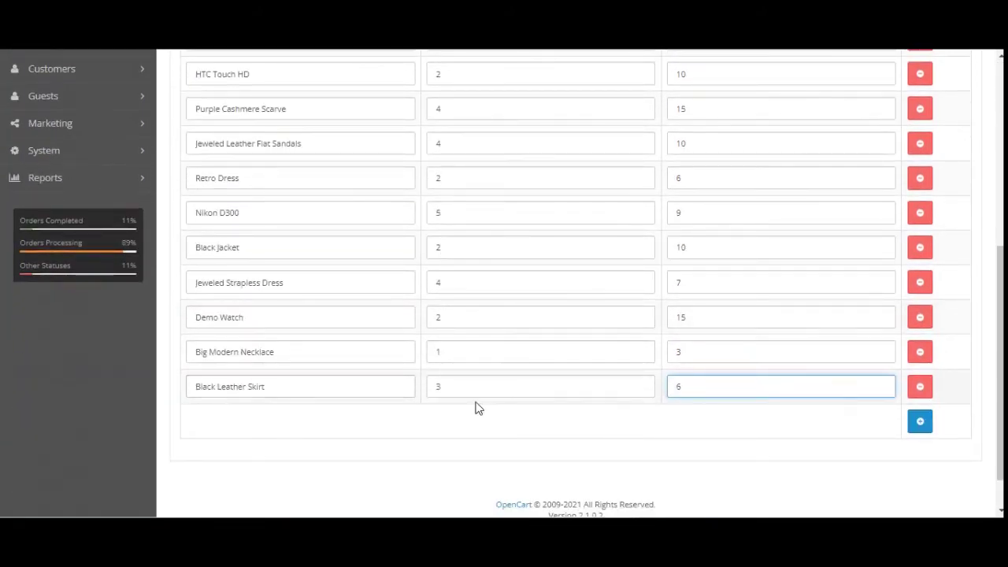
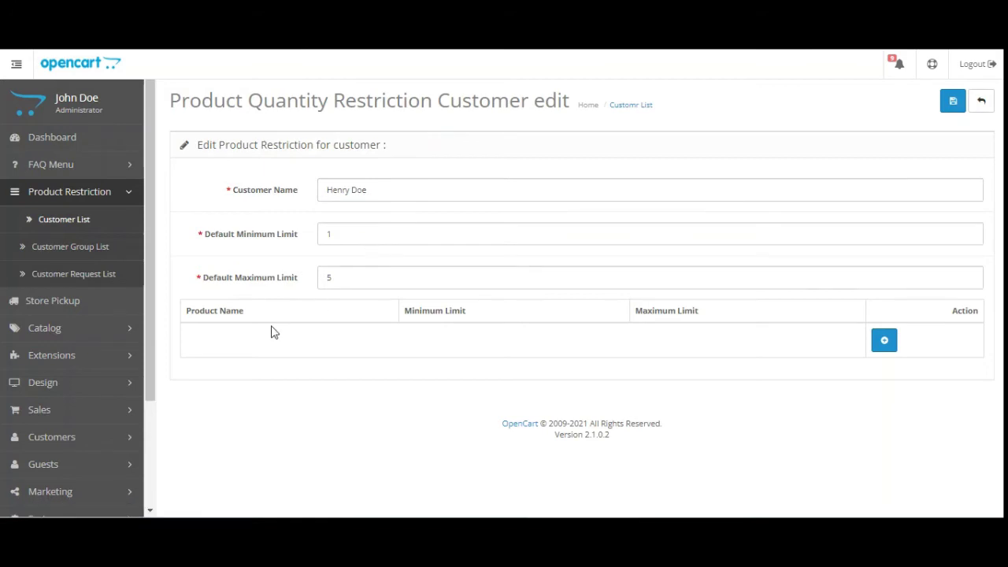
Add a product row for Bell Sleeve Dress to the new customer's restrictions.
click(883, 340)
click(270, 338)
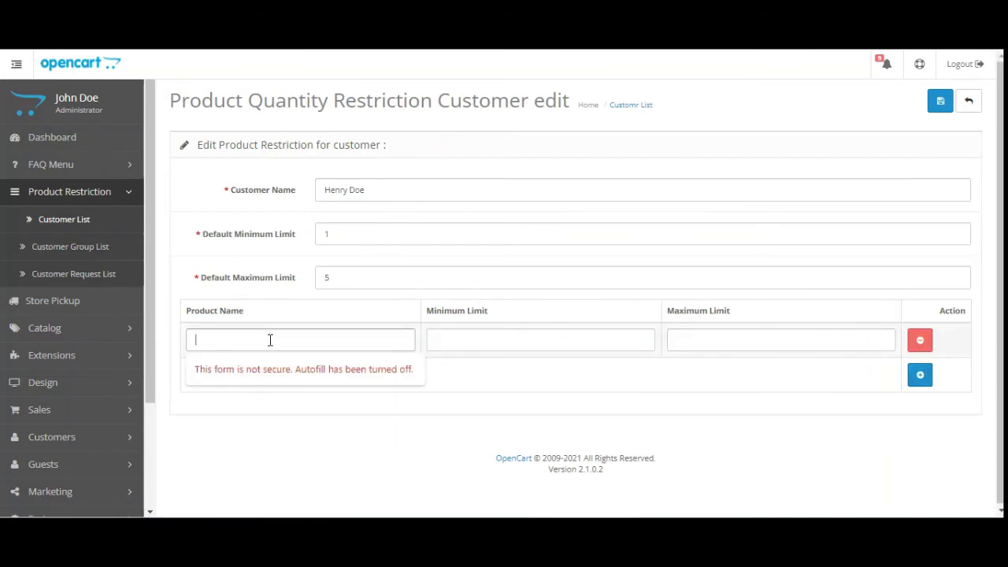
click(255, 396)
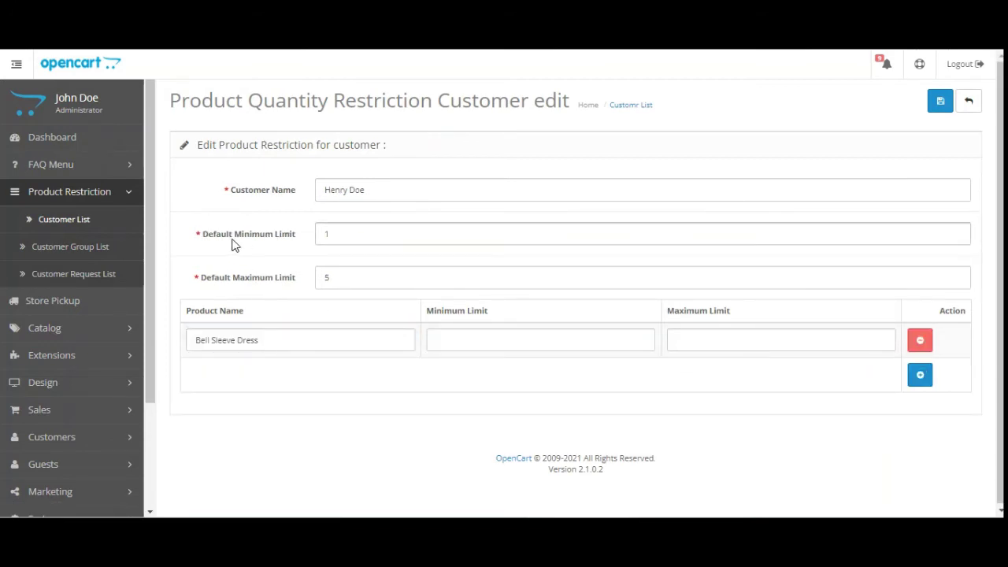
Highlight the default minimum and default maximum limit labels in the new customer's restriction form.
drag(227, 236, 298, 242)
drag(225, 278, 288, 284)
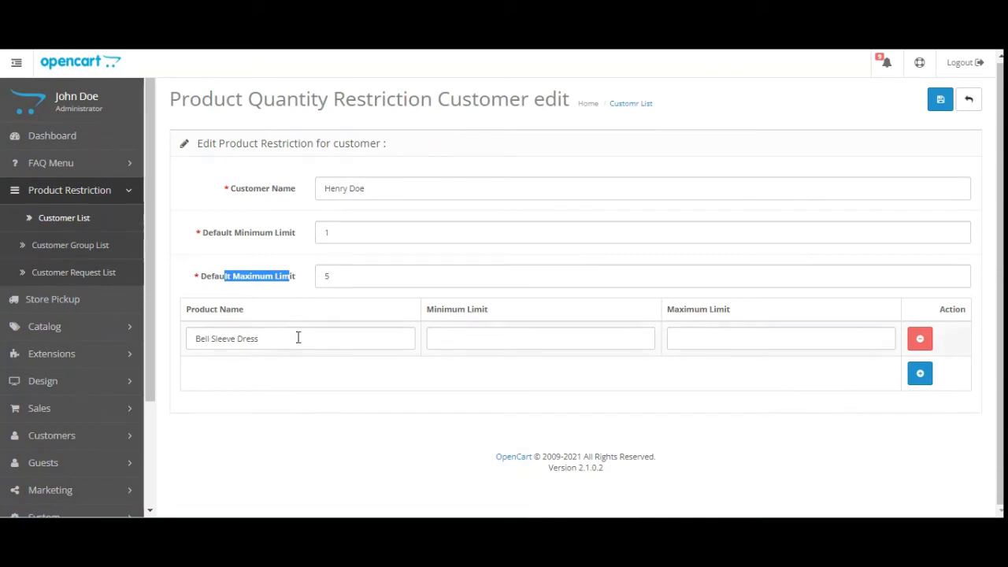
click(314, 406)
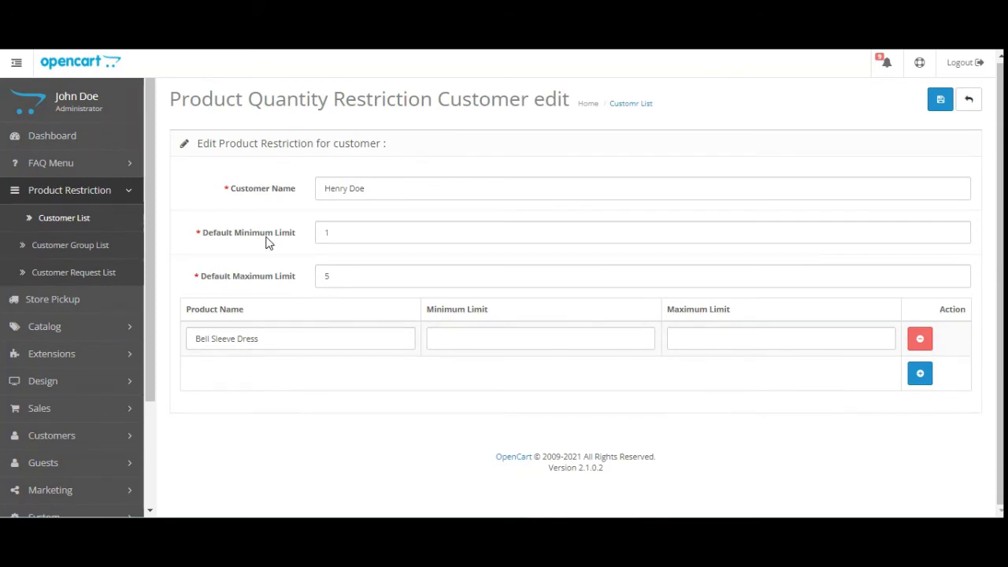
drag(226, 235, 296, 236)
drag(228, 278, 308, 286)
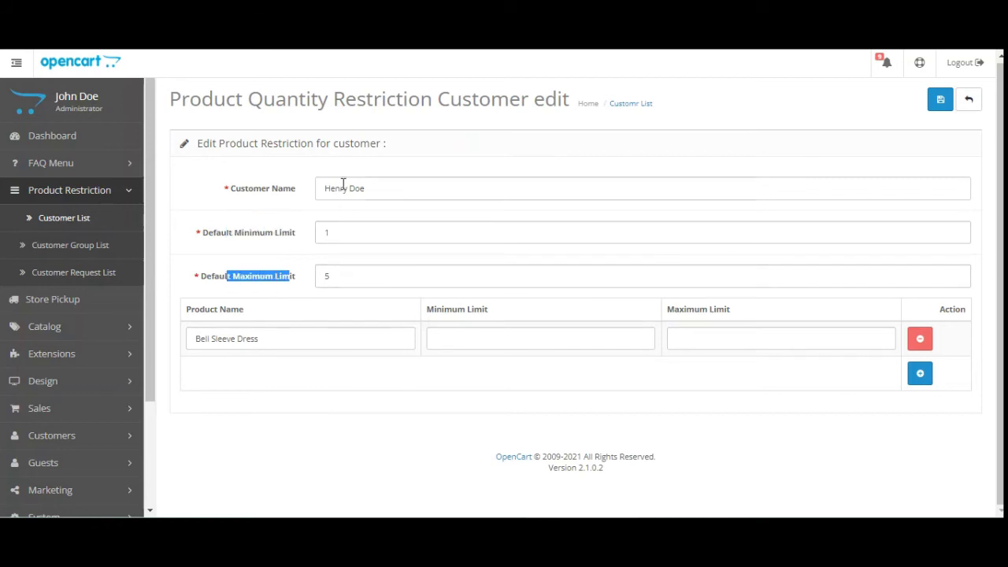
Highlight the customer name and the default minimum and maximum limit values in the new customer's restriction form.
drag(343, 187, 348, 231)
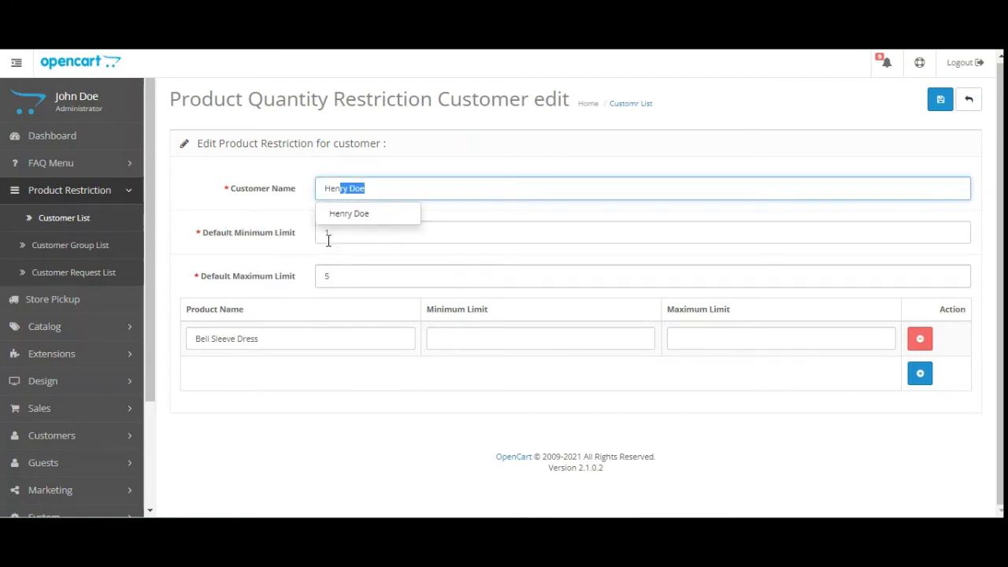
click(272, 218)
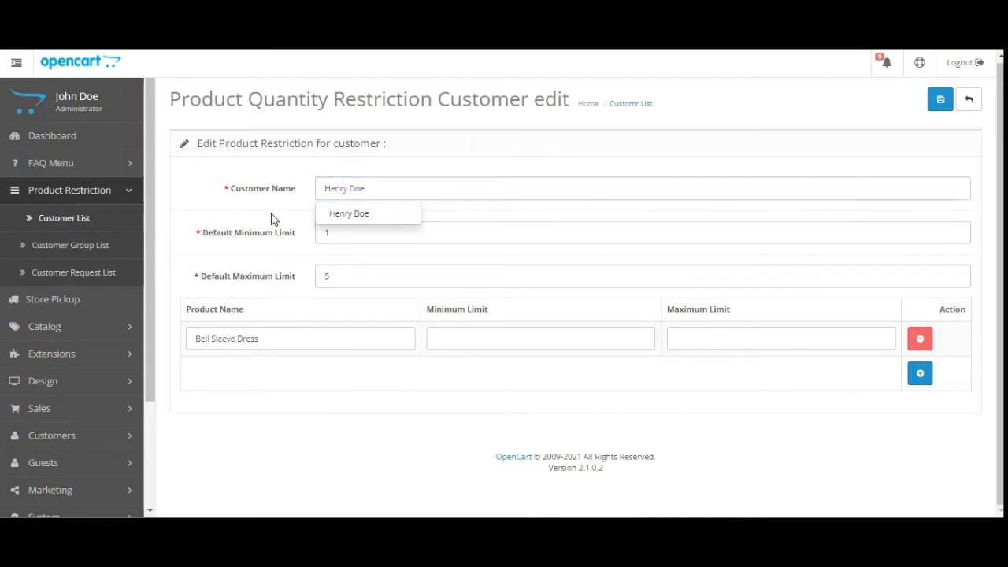
click(342, 284)
click(350, 308)
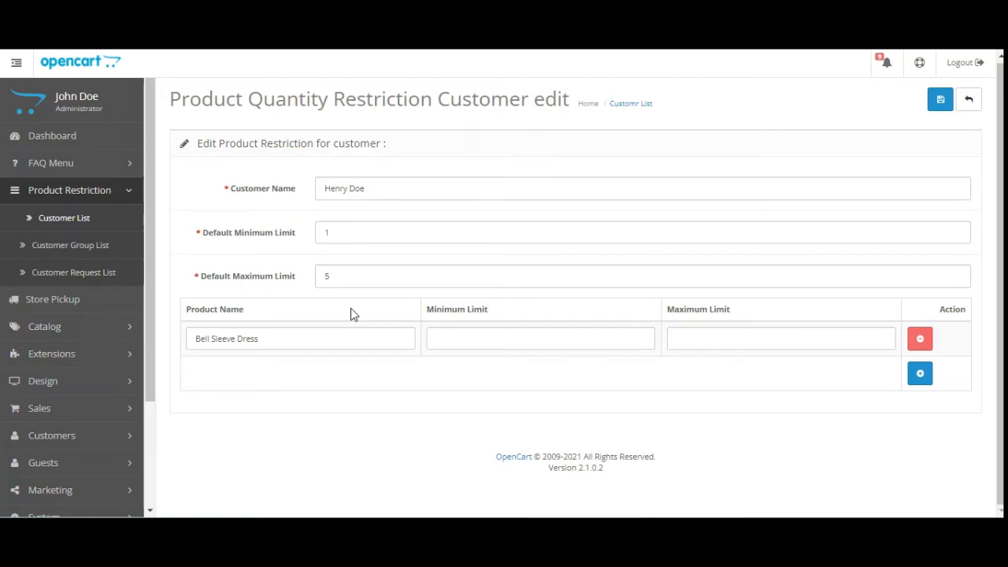
double_click(331, 234)
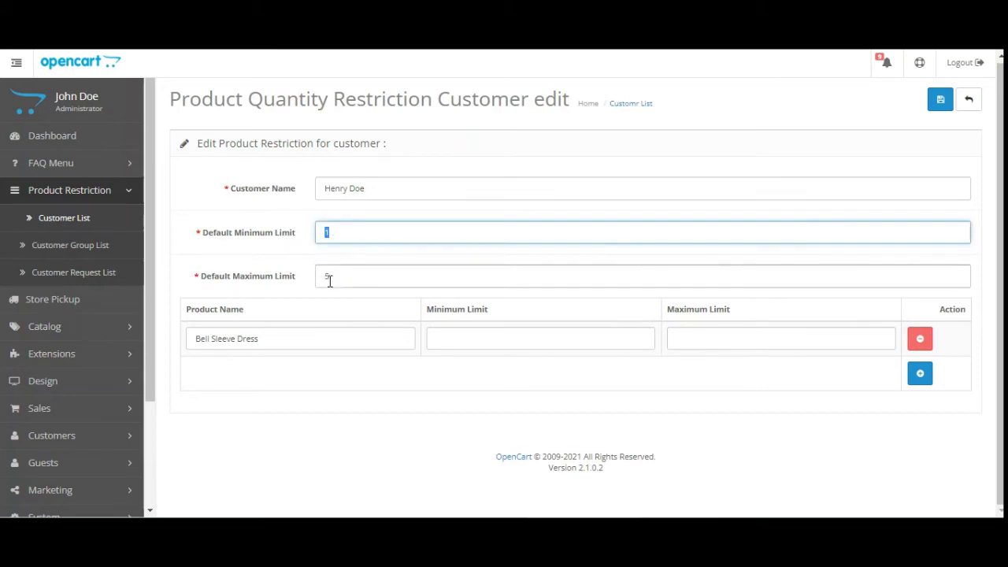
double_click(318, 277)
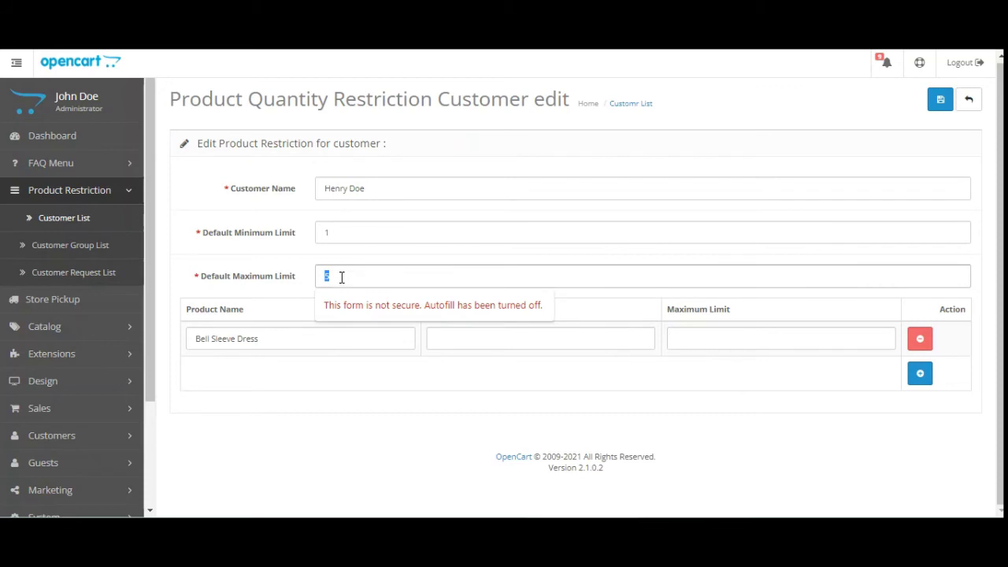
click(335, 374)
Set the Bell Sleeve Dress restriction to a minimum limit of 6 and a maximum limit of 70.
click(309, 340)
drag(251, 344, 192, 340)
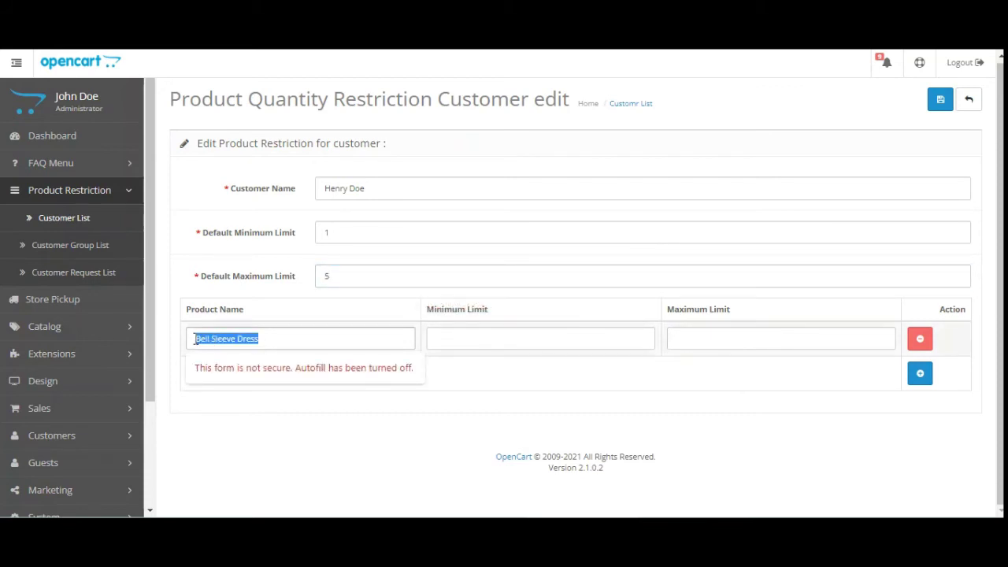
click(473, 336)
text(6)
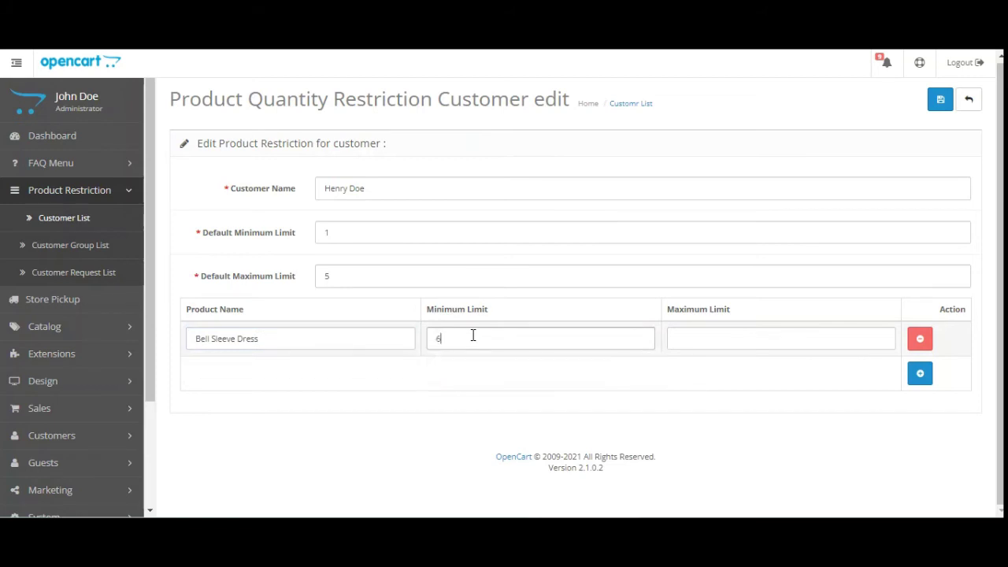
click(744, 330)
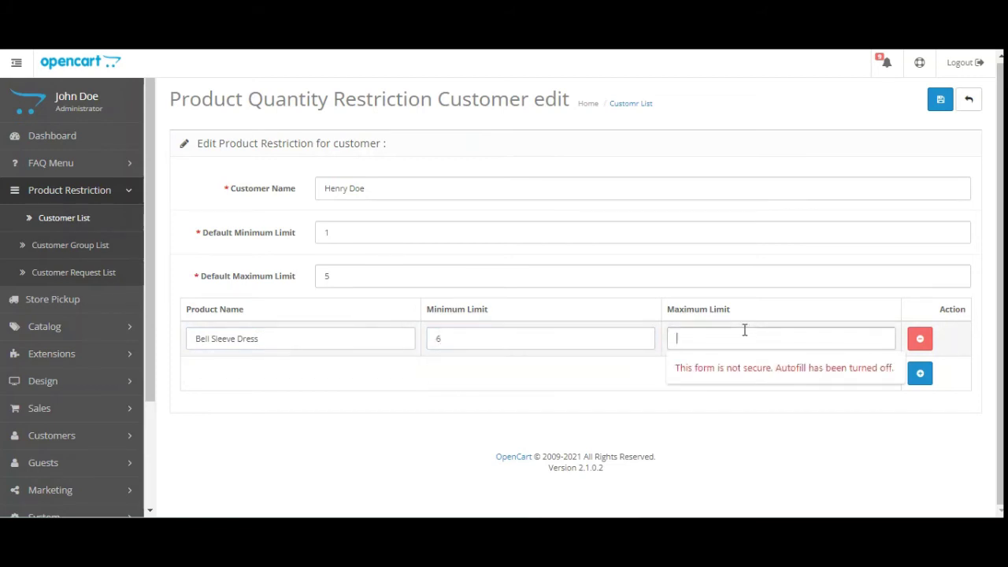
text(70)
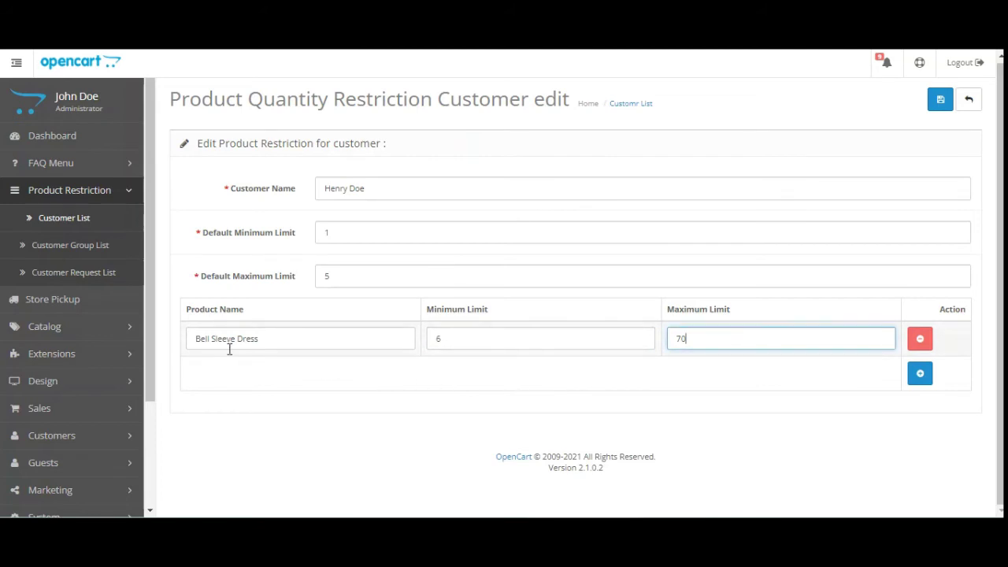
Highlight the Bell Sleeve Dress product name and its product-specific minimum and maximum limit values.
drag(198, 339, 252, 340)
click(460, 340)
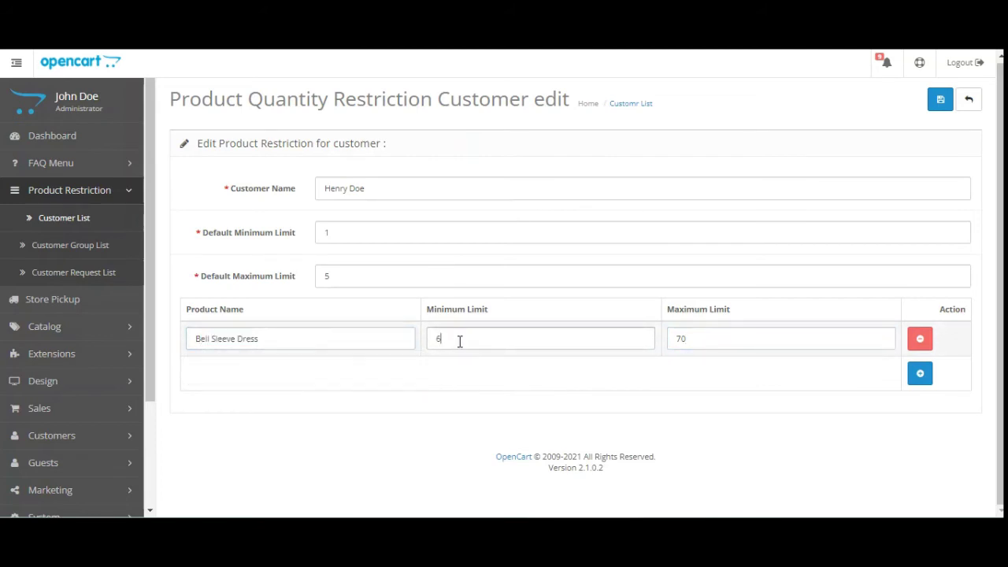
double_click(438, 338)
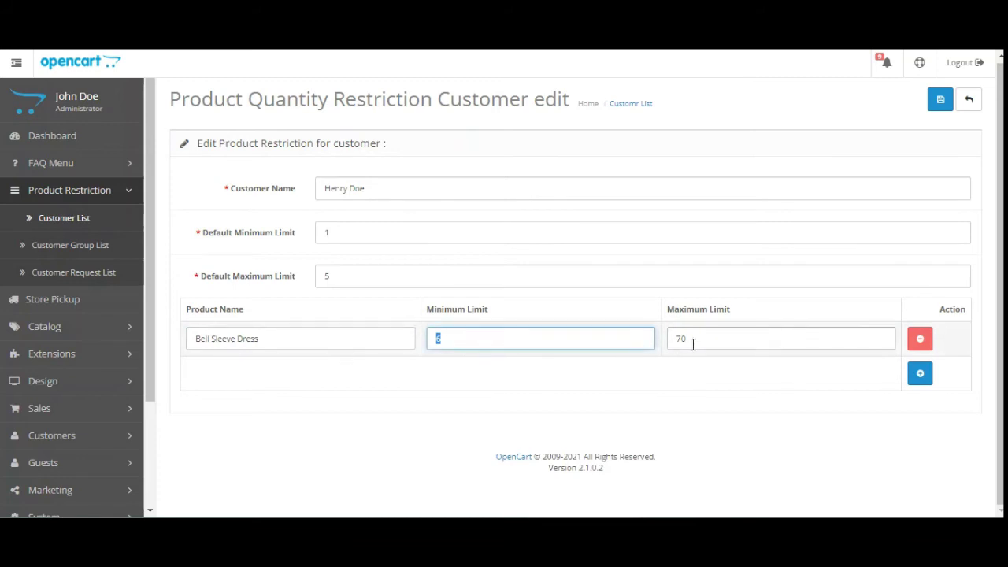
drag(690, 342, 663, 347)
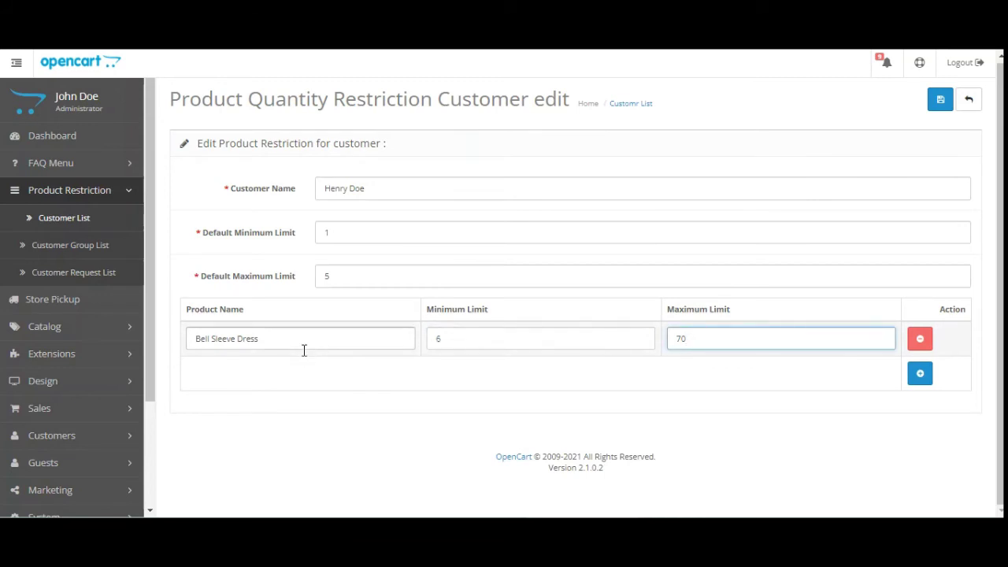
Save the new customer's restriction record and highlight the confirmation message above the customer list.
click(919, 374)
click(920, 375)
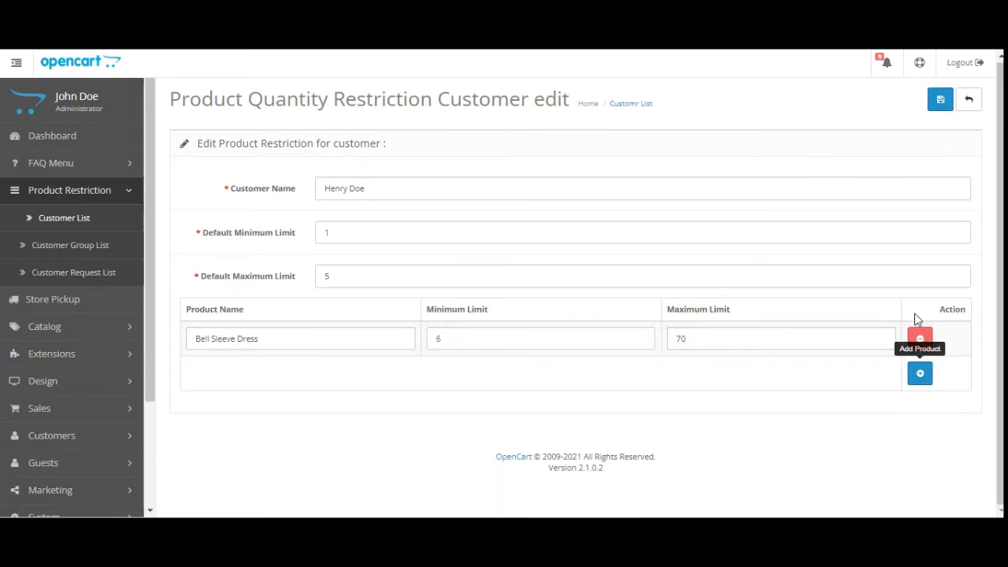
click(940, 101)
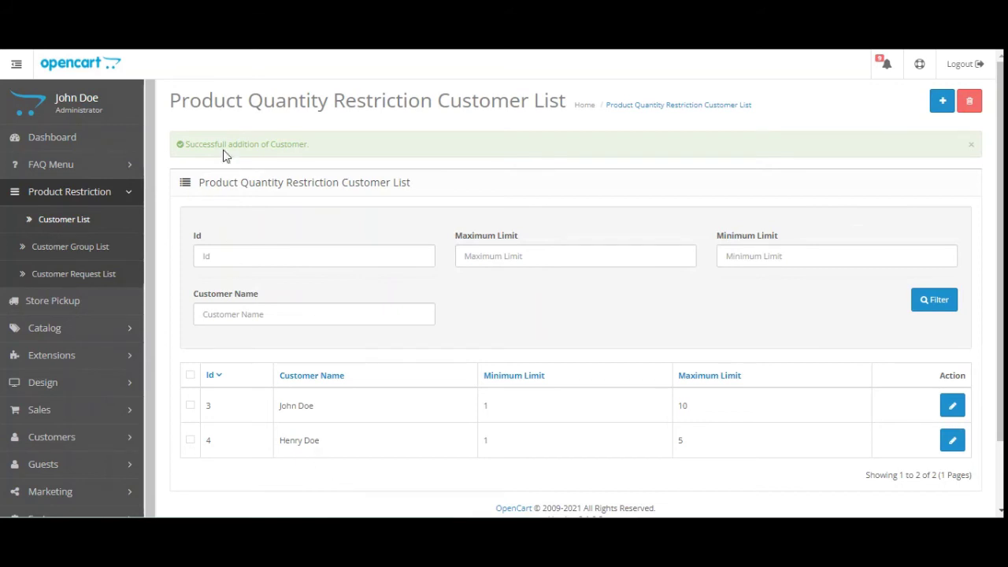
drag(199, 143, 317, 152)
scroll(331, 375, down, 1)
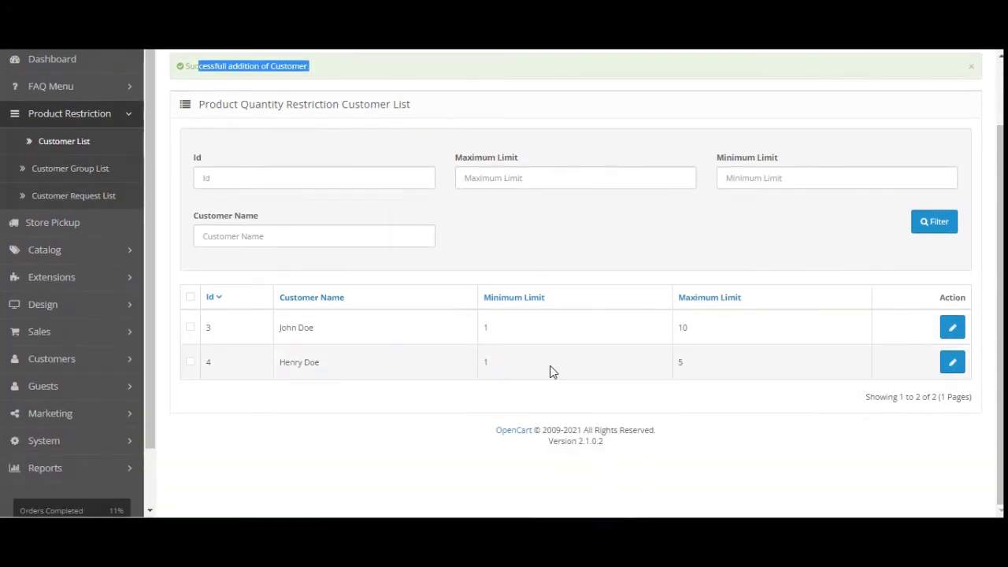
Open the newly added customer's restriction record and add two product rows, choosing Black Jacket for the first one.
click(953, 365)
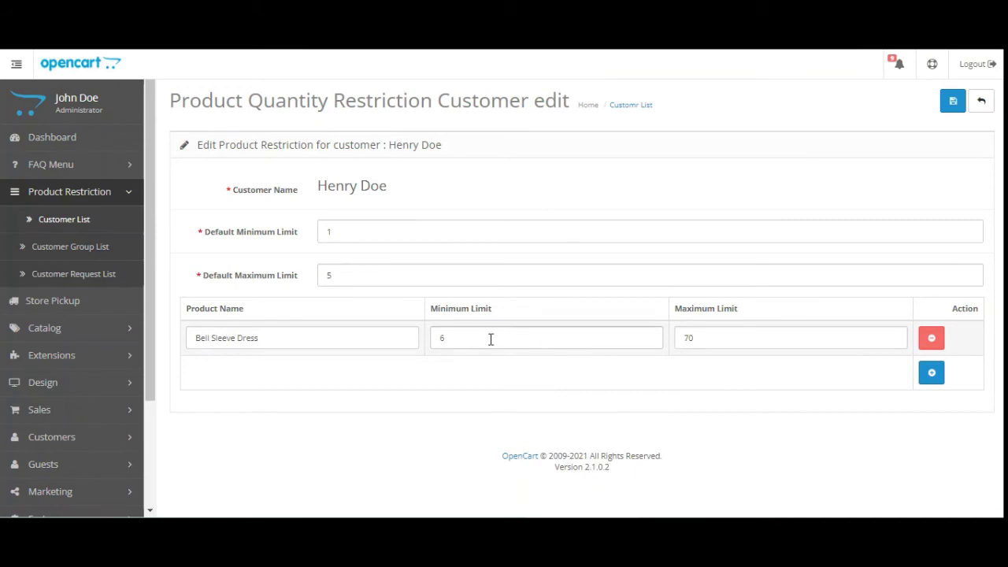
click(931, 373)
click(920, 407)
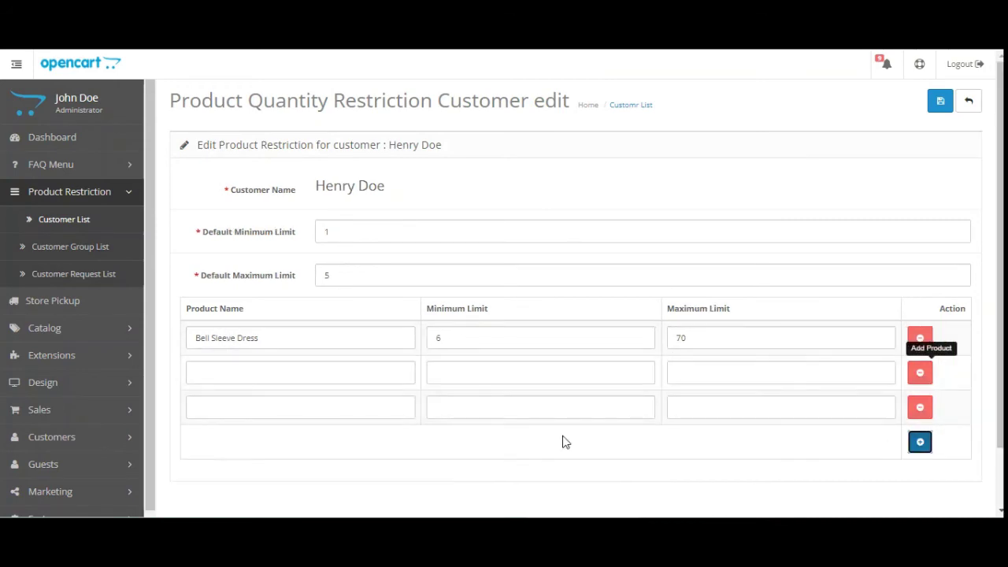
click(247, 371)
click(242, 439)
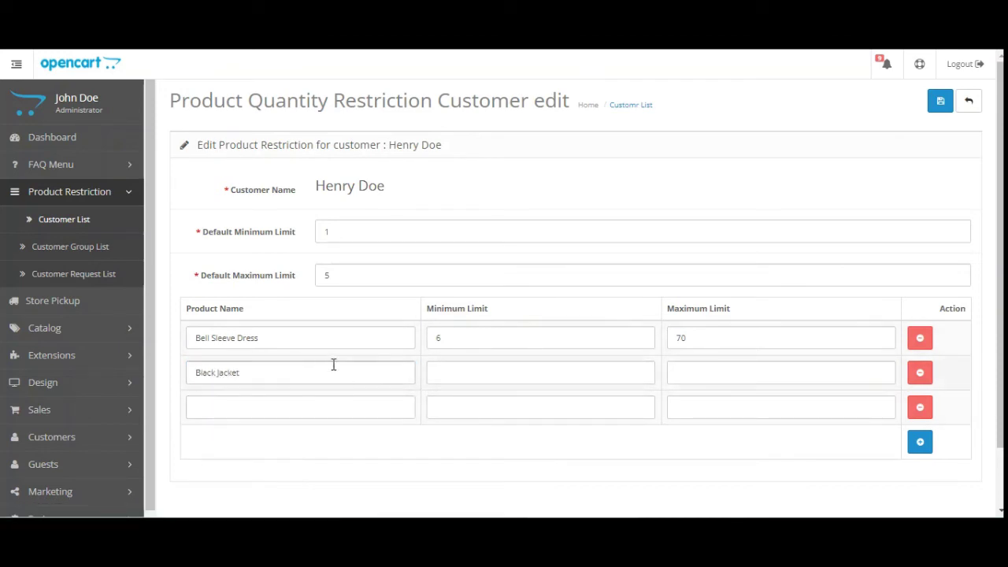
Highlight the Black Jacket and Bell Sleeve Dress product names, and leave the customer's restriction record without saving.
drag(196, 372, 227, 372)
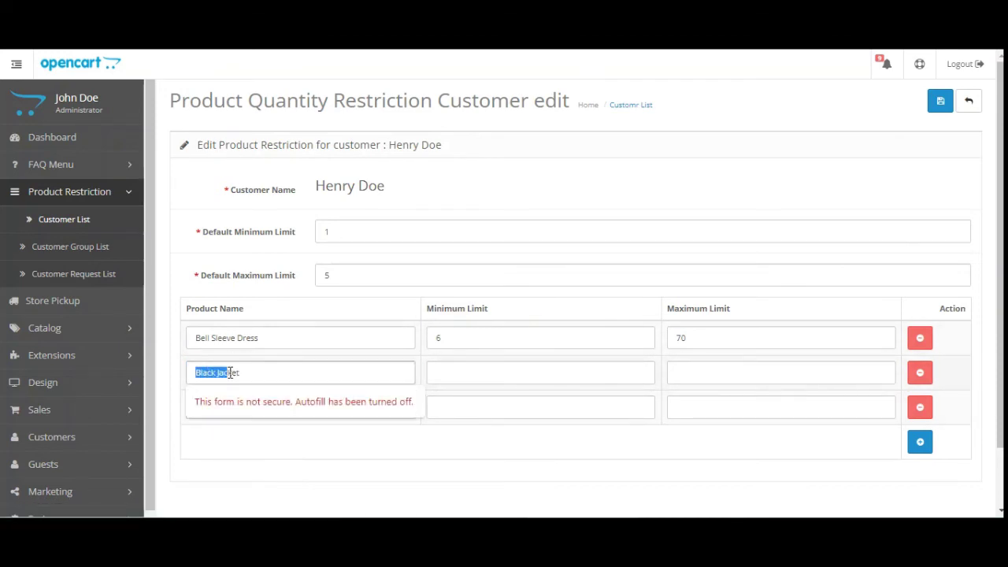
drag(204, 340, 265, 337)
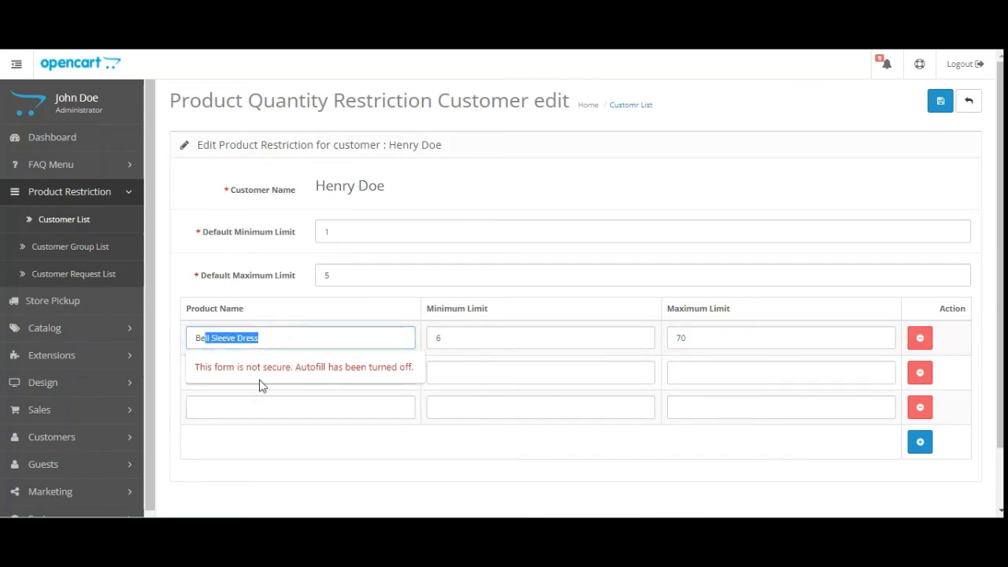
click(252, 441)
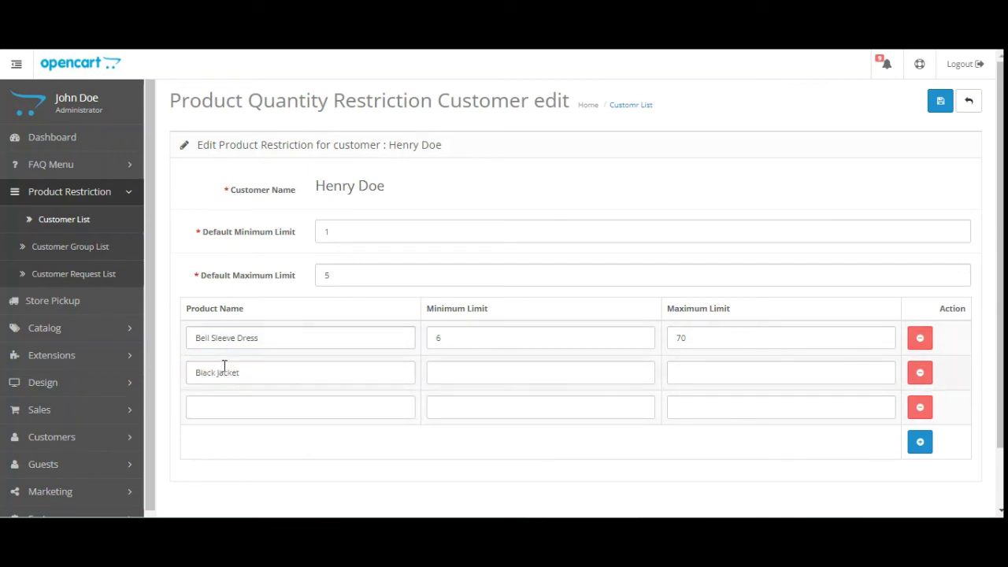
click(968, 101)
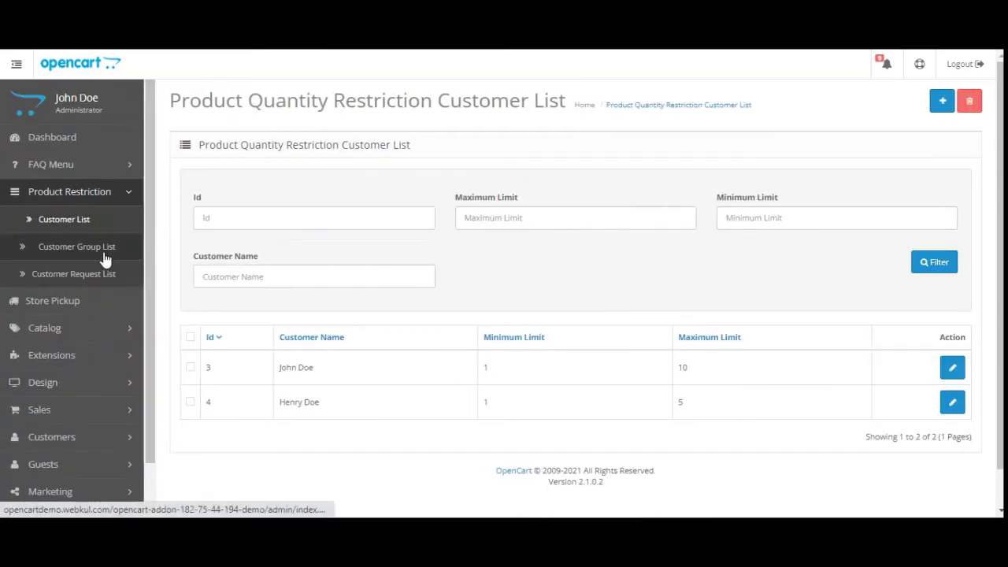
Start a new customer group quantity restriction and assign it to the Webkul customer group.
click(90, 256)
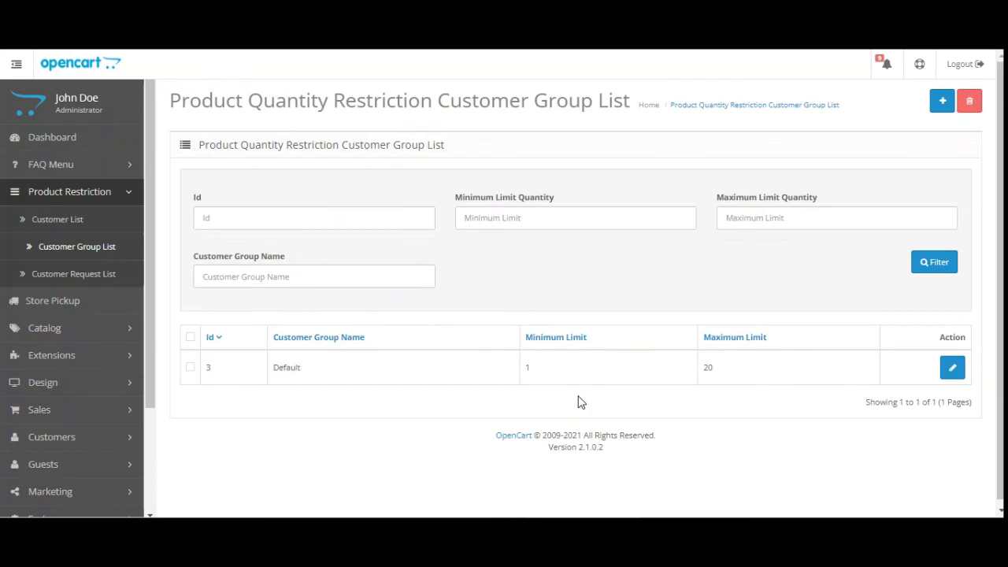
click(939, 103)
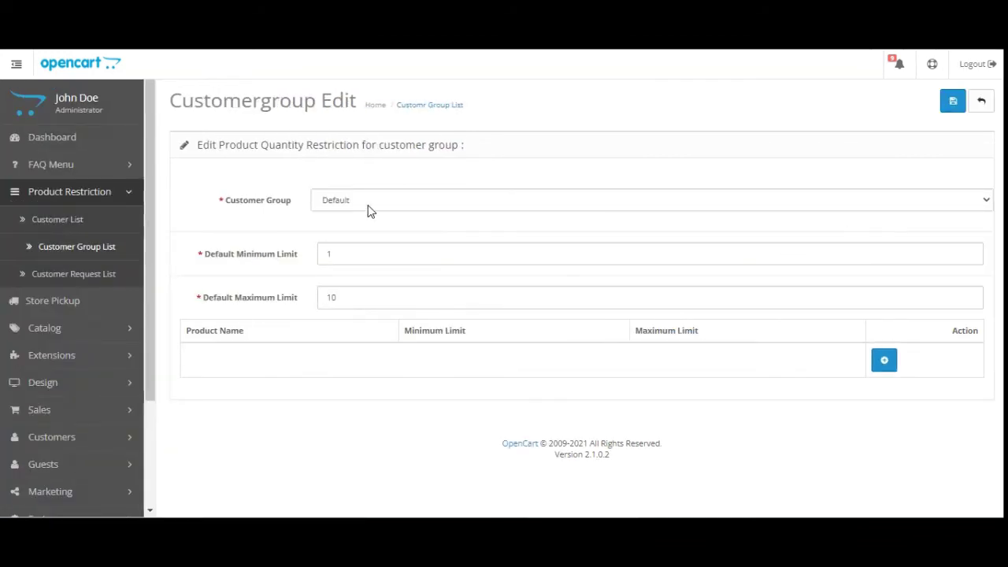
click(376, 201)
click(373, 230)
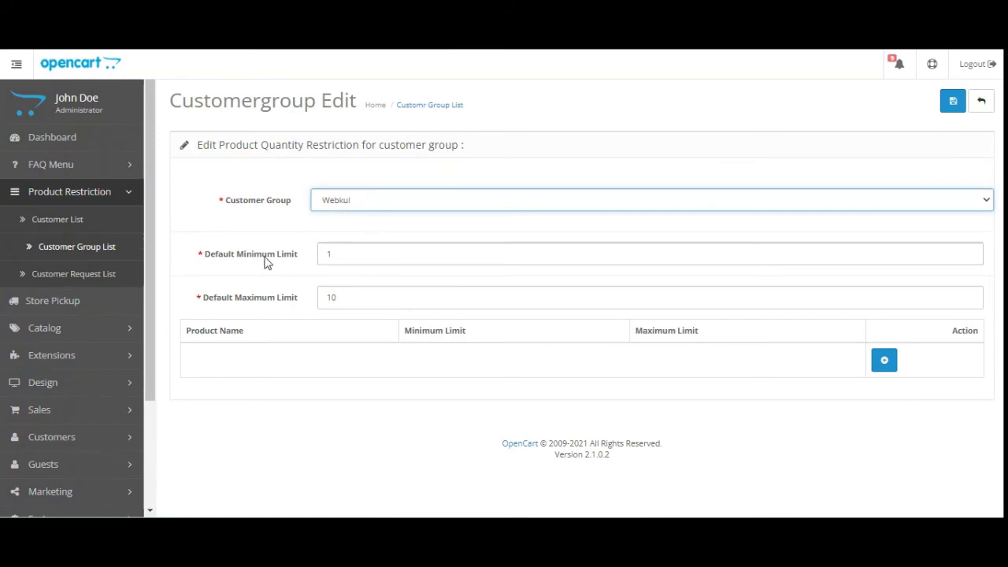
Highlight the default minimum and default maximum limit labels in the Webkul group's restriction form.
drag(264, 259, 297, 260)
drag(238, 298, 342, 300)
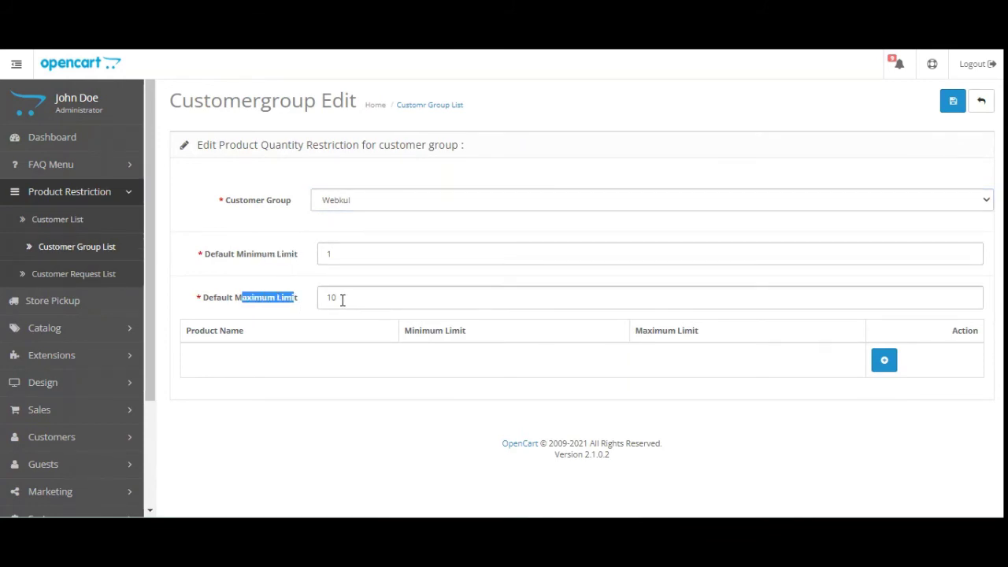
click(303, 254)
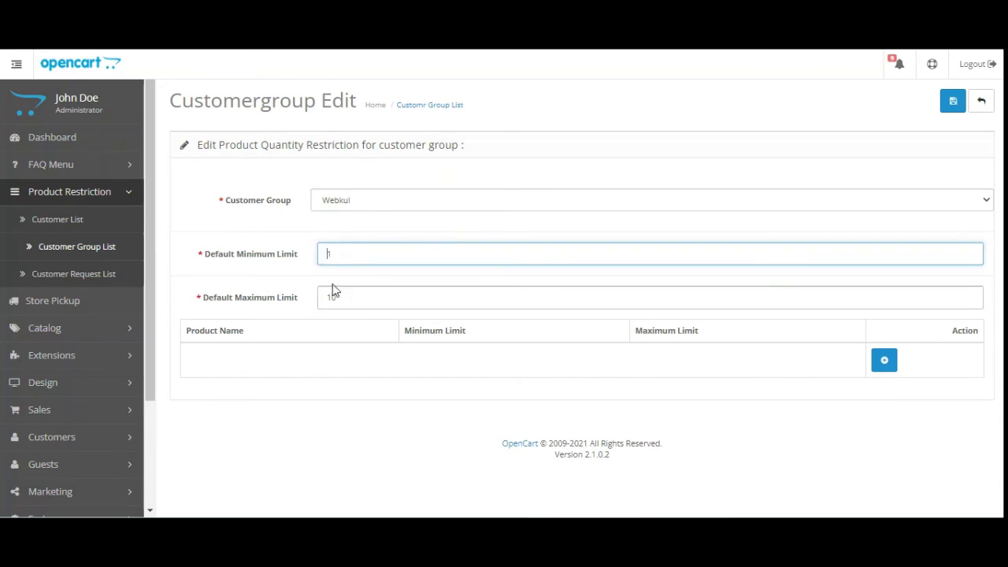
click(241, 255)
text(1)
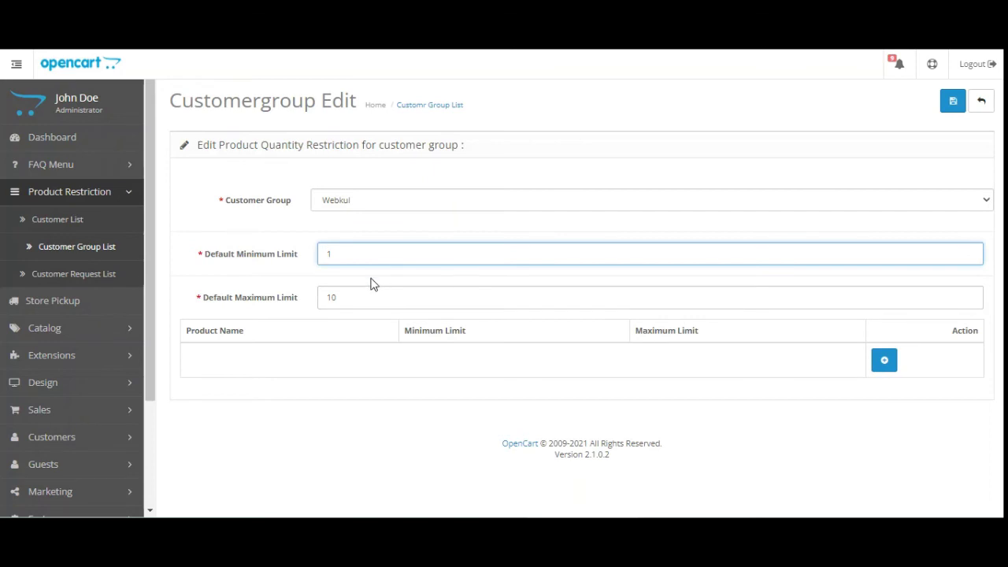
Add a Bell Sleeve Dress restriction to the Webkul group with a minimum limit of 1 and a maximum limit of 12.
click(883, 364)
click(245, 355)
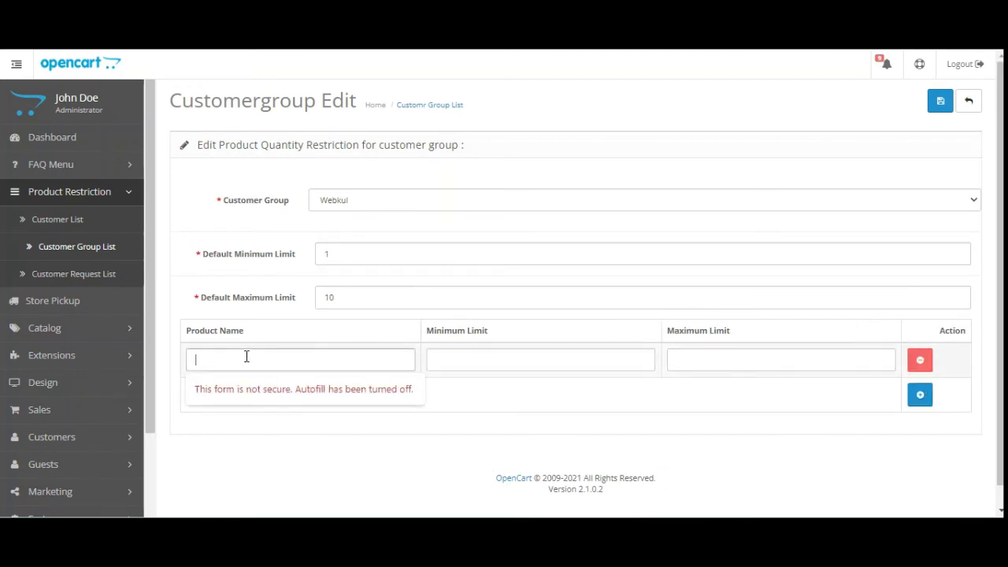
click(236, 414)
click(484, 360)
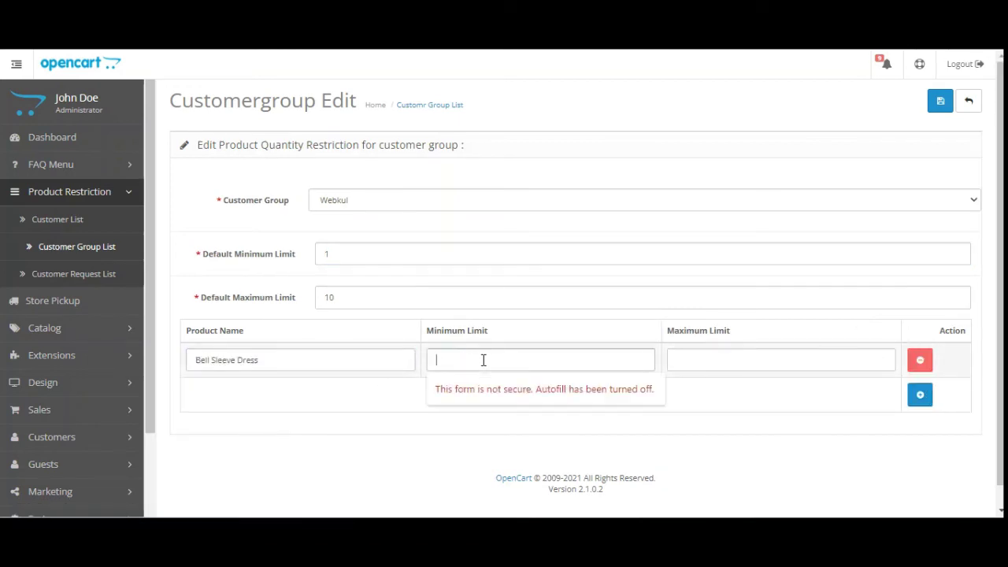
text(1)
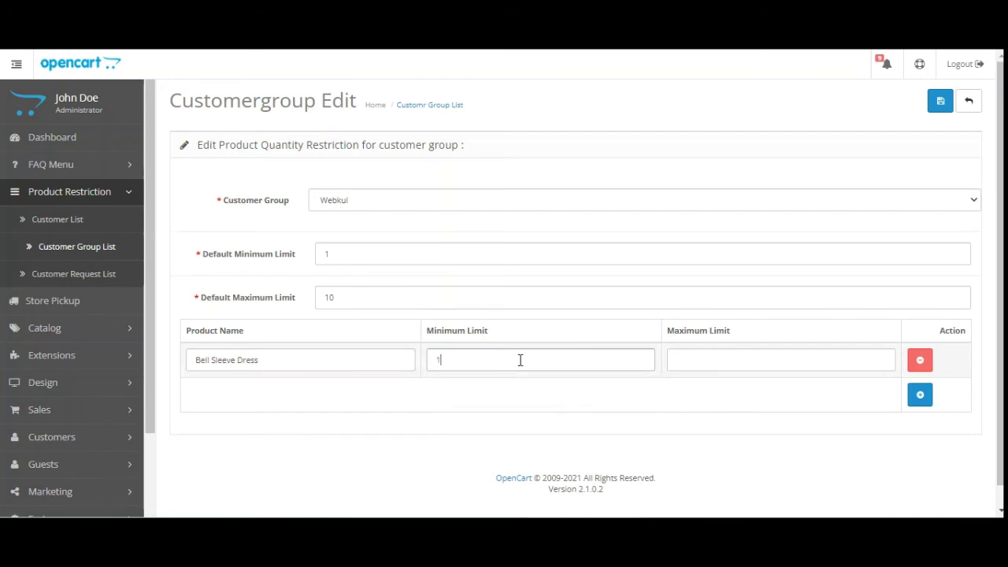
click(735, 354)
text(12)
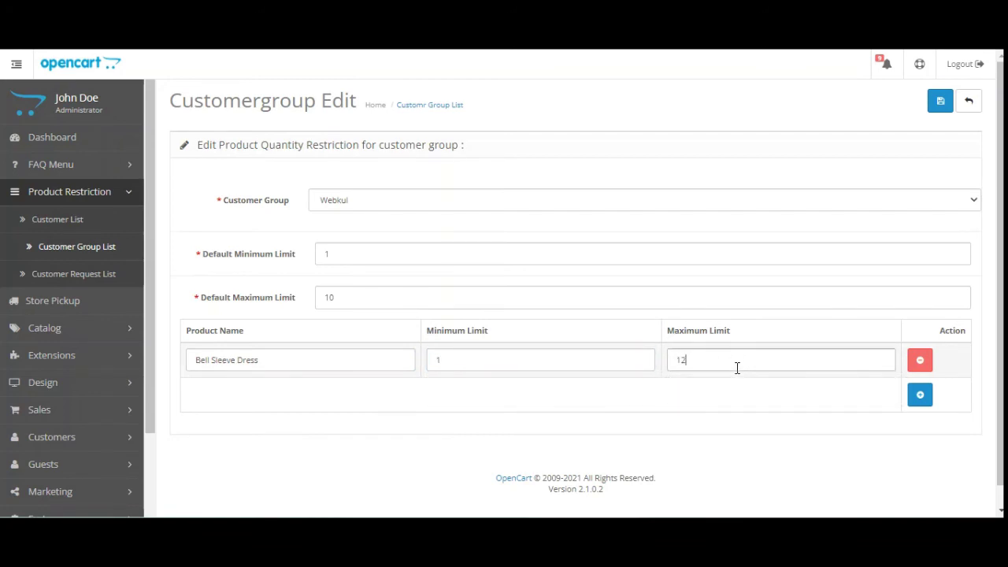
click(736, 366)
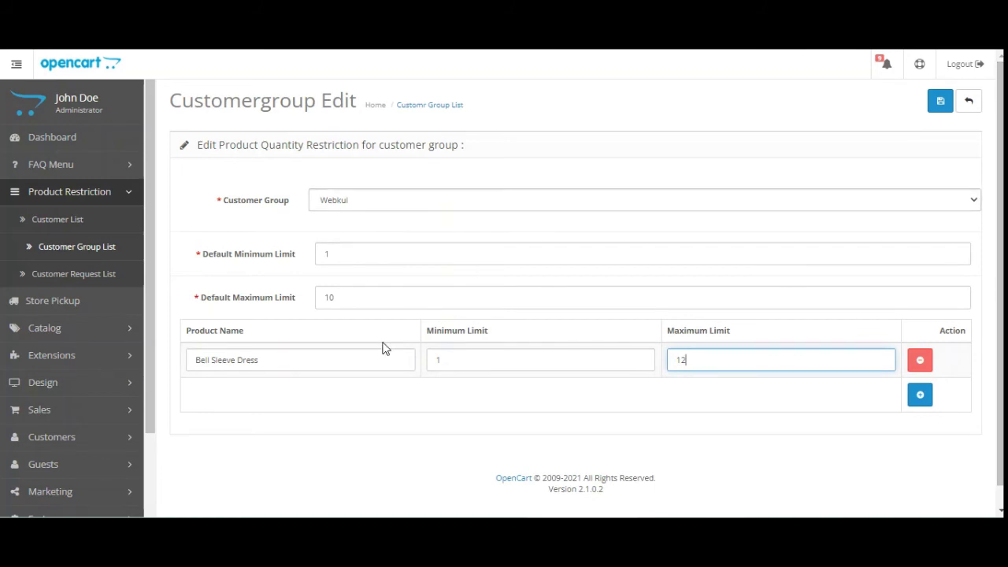
Save the Webkul customer group restriction and reopen its record for editing.
click(942, 104)
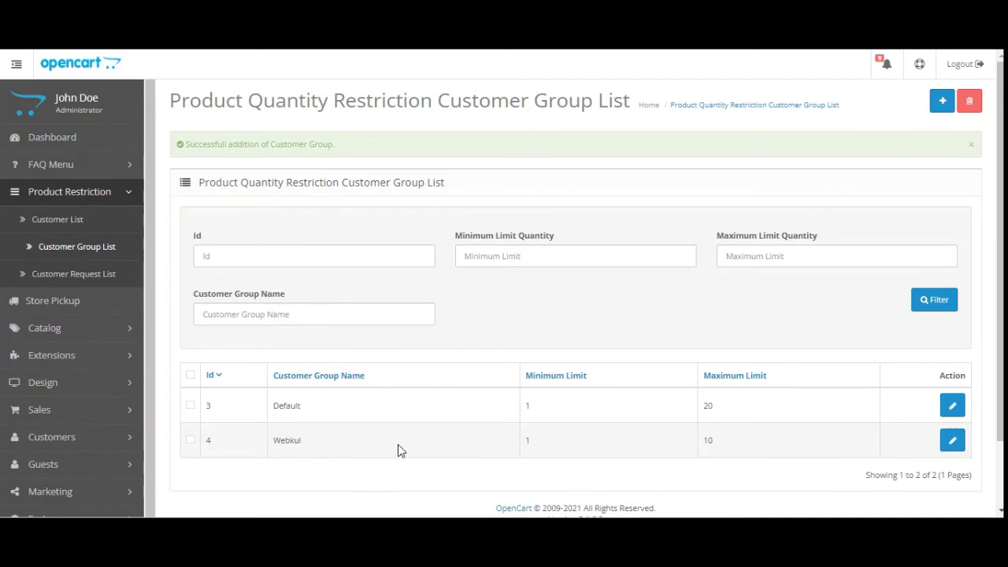
click(949, 446)
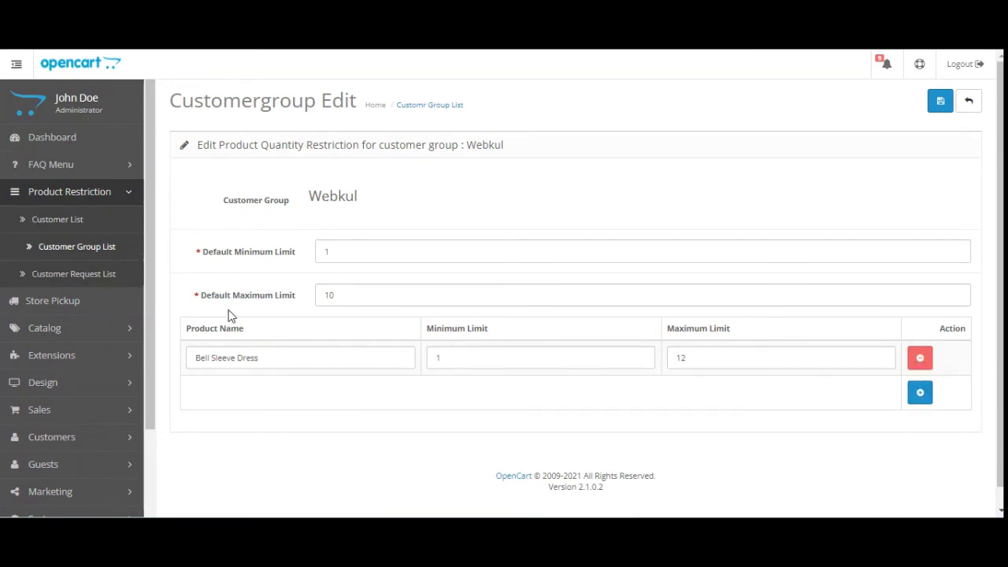
Open the customer request list and view the details of the HTC Touch HD quantity request, leaving it unanswered.
click(103, 279)
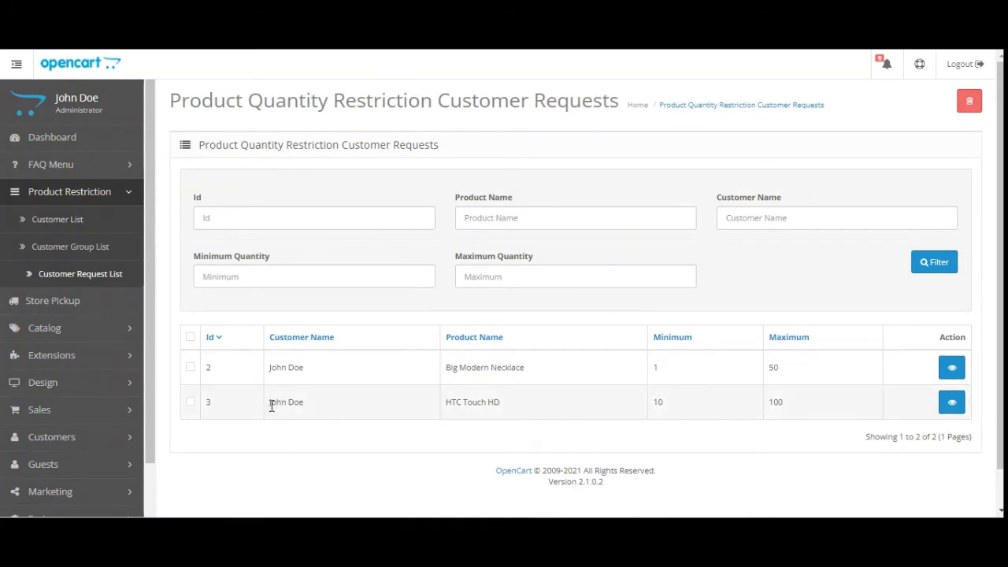
drag(269, 403, 322, 411)
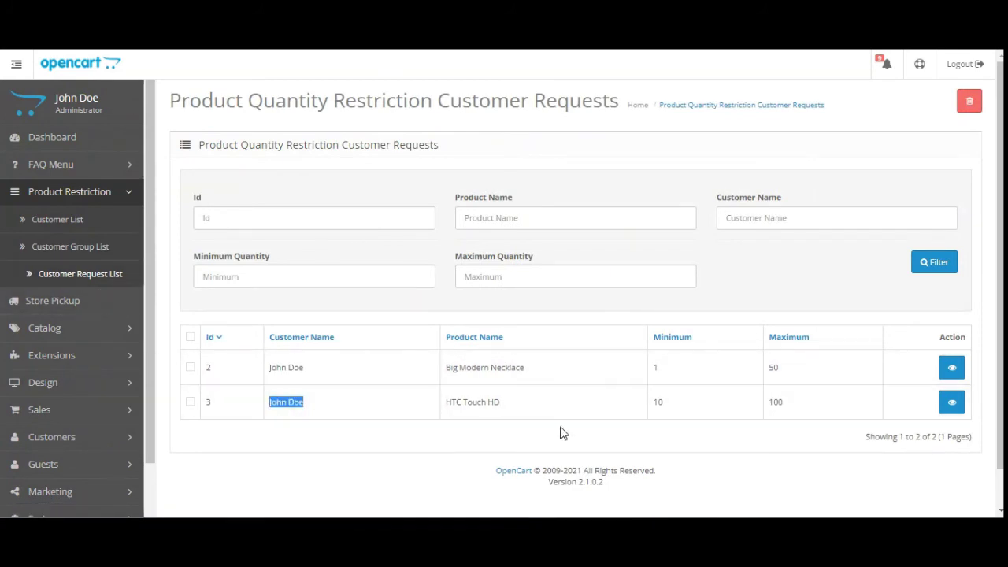
click(951, 403)
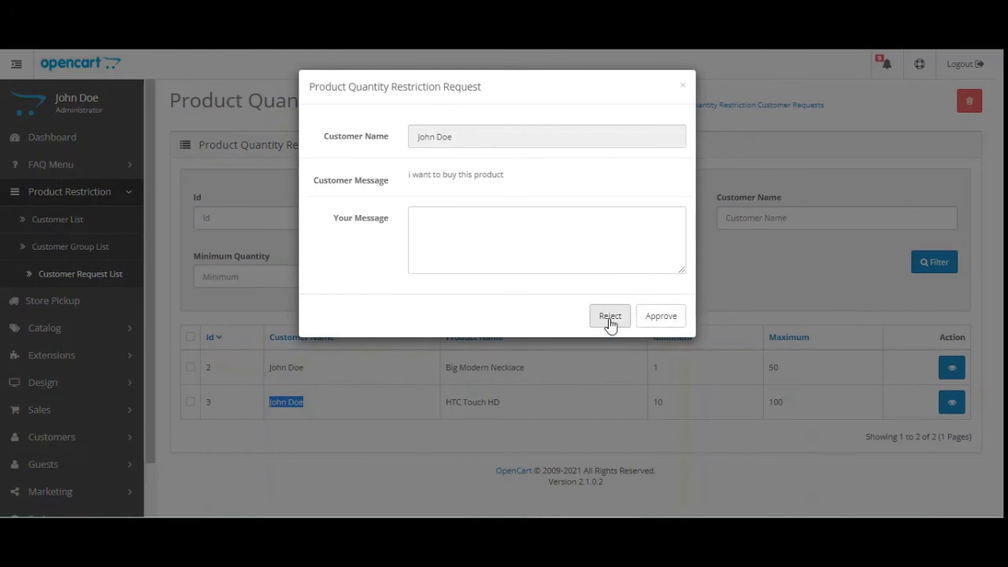
click(547, 321)
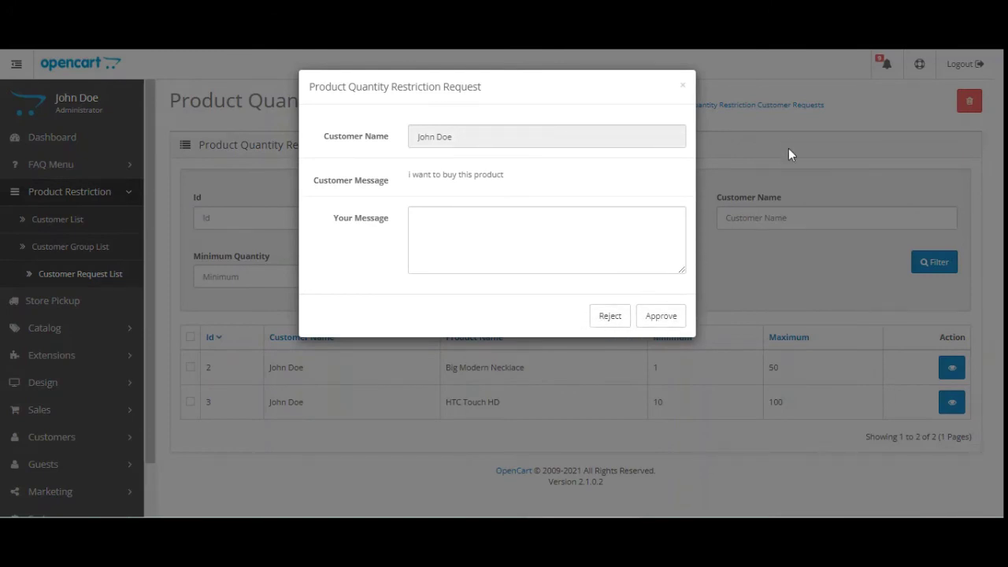
click(733, 185)
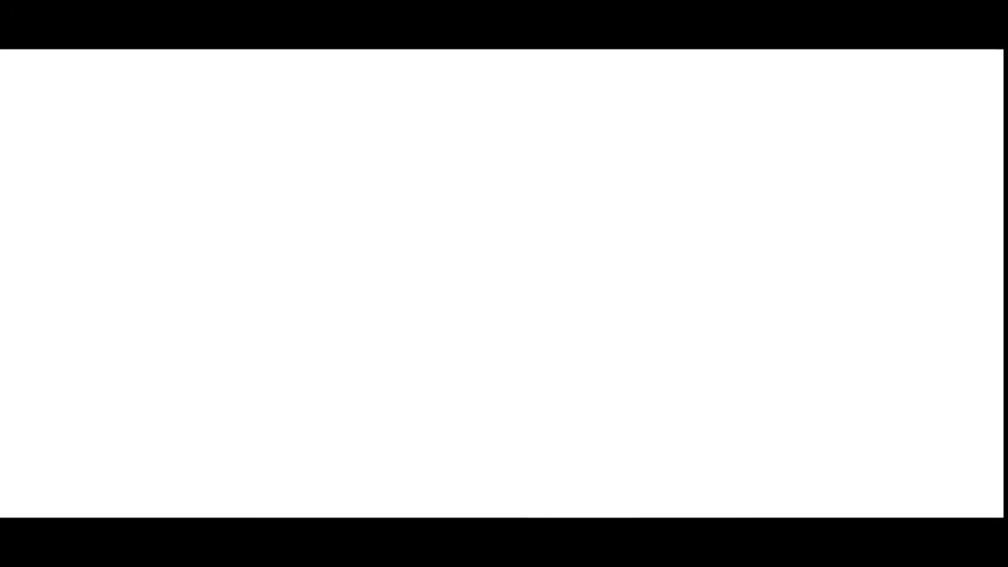
On the storefront's Black Leather Skirt page, try to add a quantity of 22 to the cart.
scroll(342, 346, down, 3)
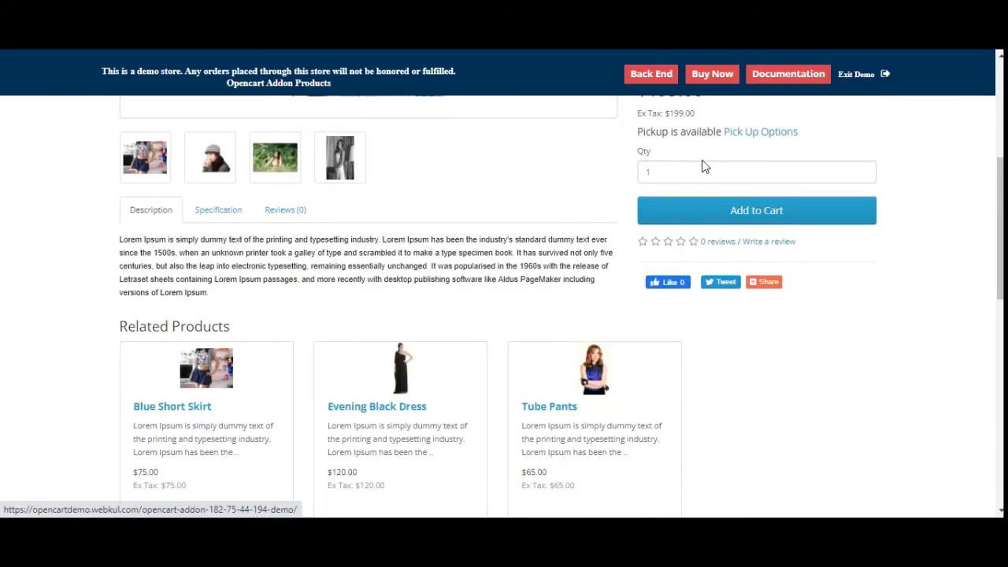
click(649, 172)
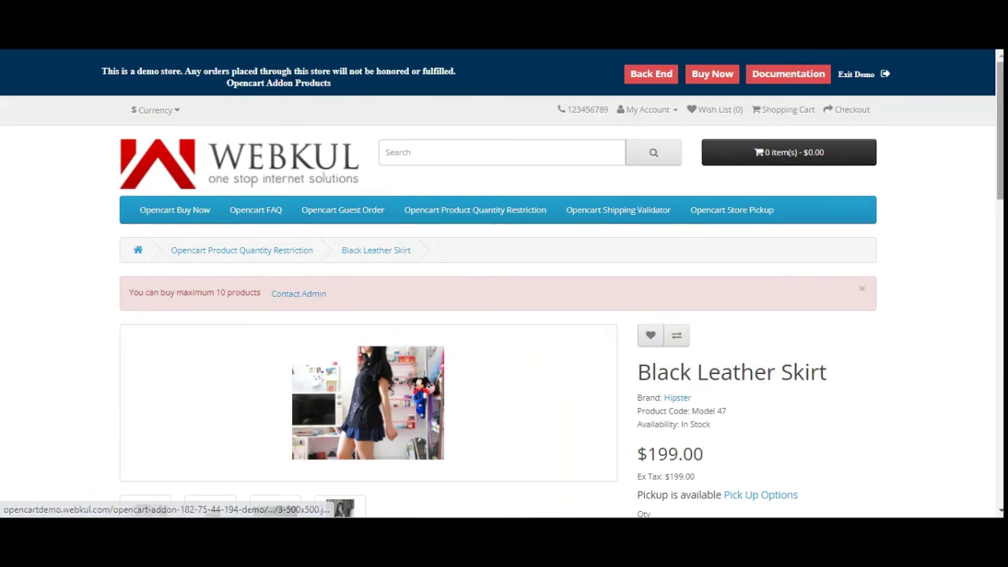
scroll(425, 352, down, 2)
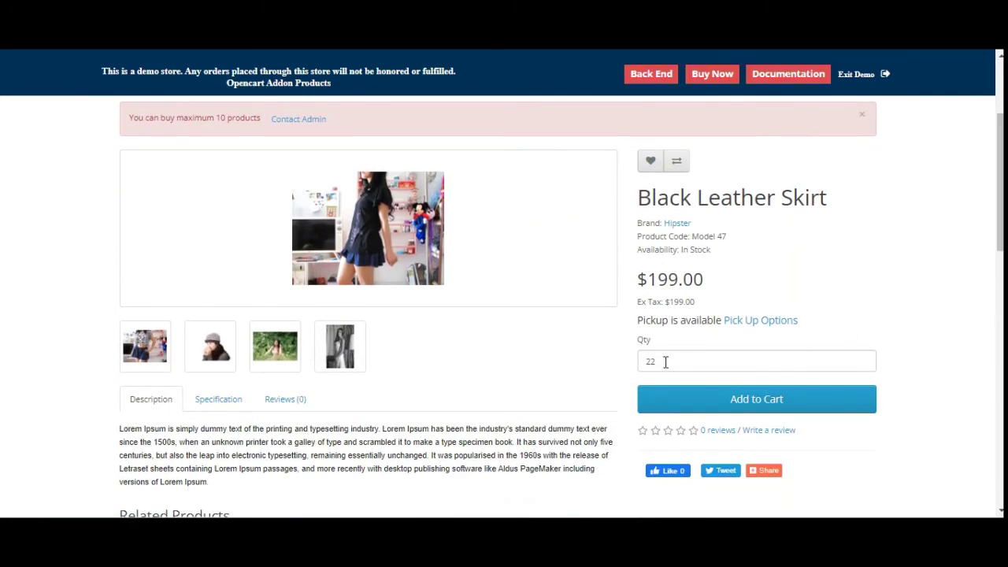
drag(665, 362, 636, 368)
Highlight the maximum purchase notice and open the Contact Admin request form to show its quantity and message fields.
scroll(632, 368, up, 1)
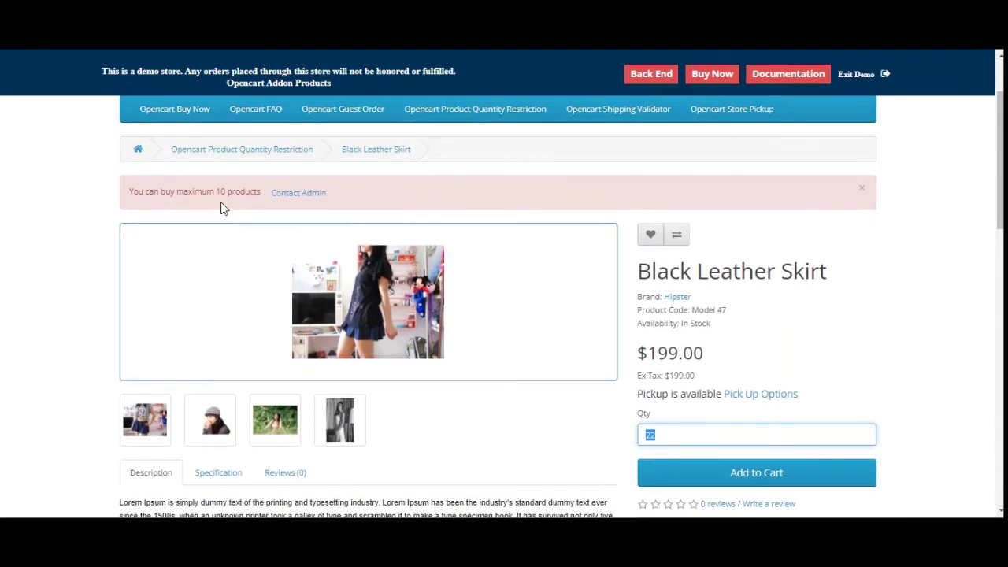
drag(145, 193, 156, 195)
drag(253, 203, 265, 203)
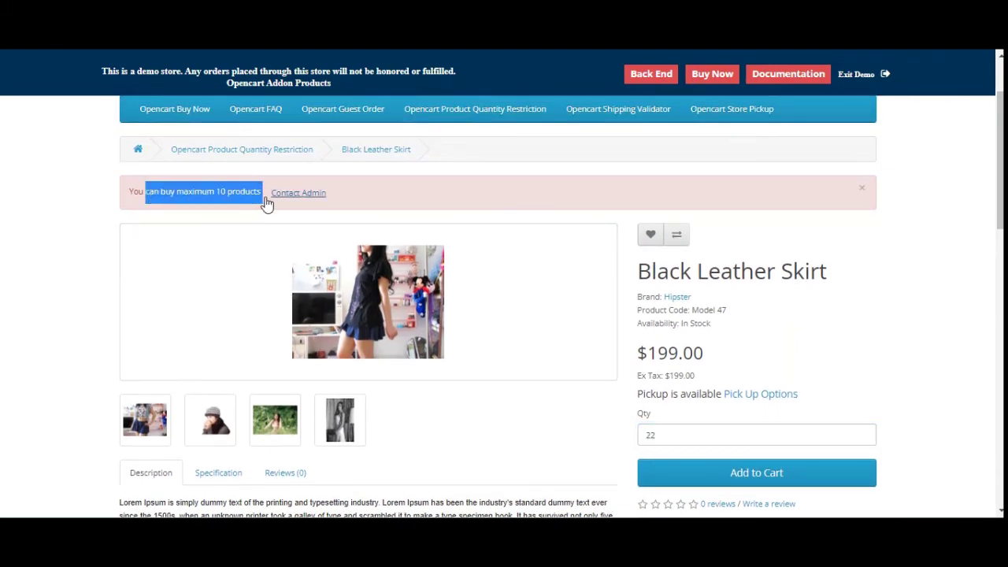
click(305, 203)
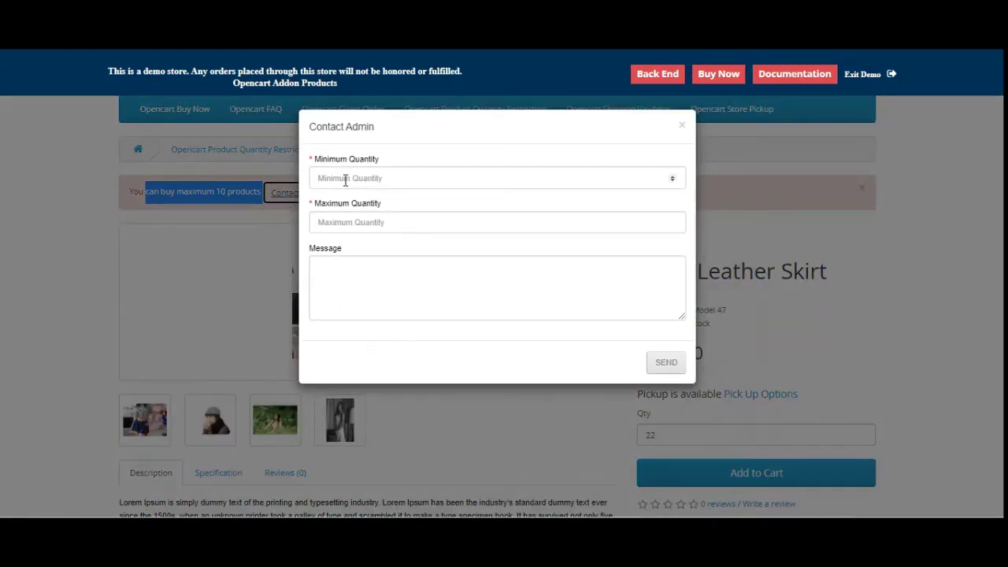
click(351, 281)
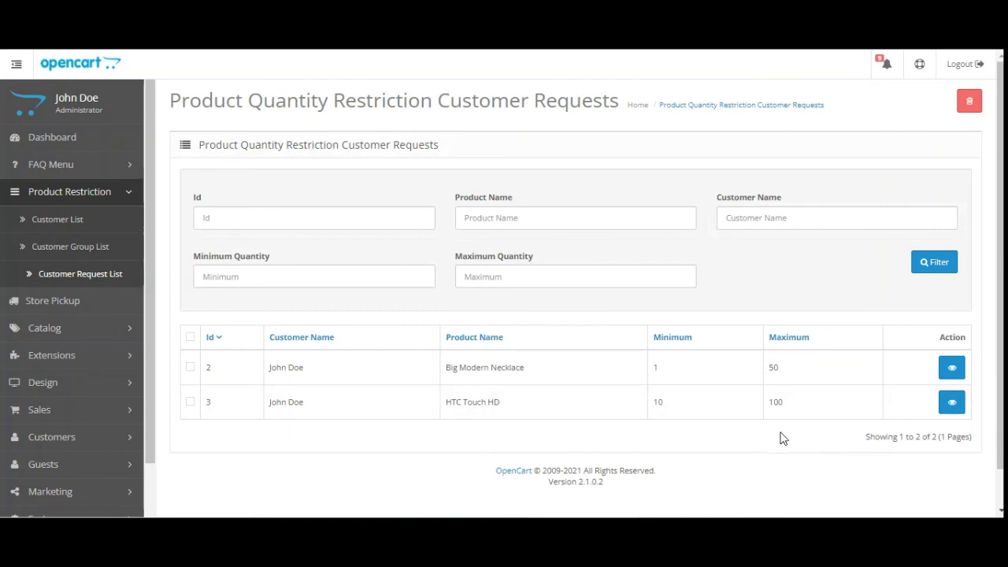
Delete the HTC Touch HD request from the admin's customer request list.
click(190, 402)
click(970, 107)
click(575, 94)
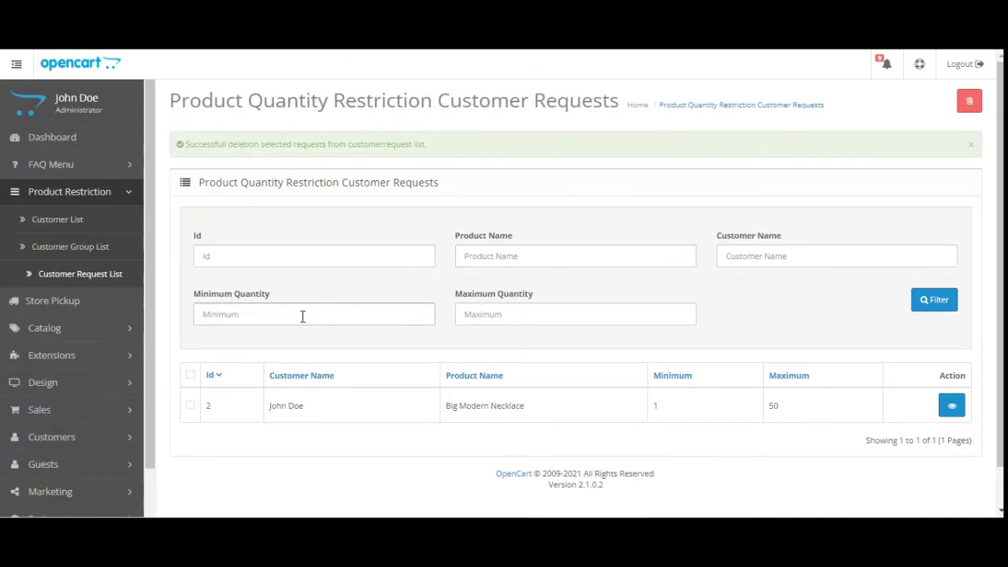
Review the filter fields of the customer request list, customer group list and customer restriction list.
drag(216, 182, 472, 189)
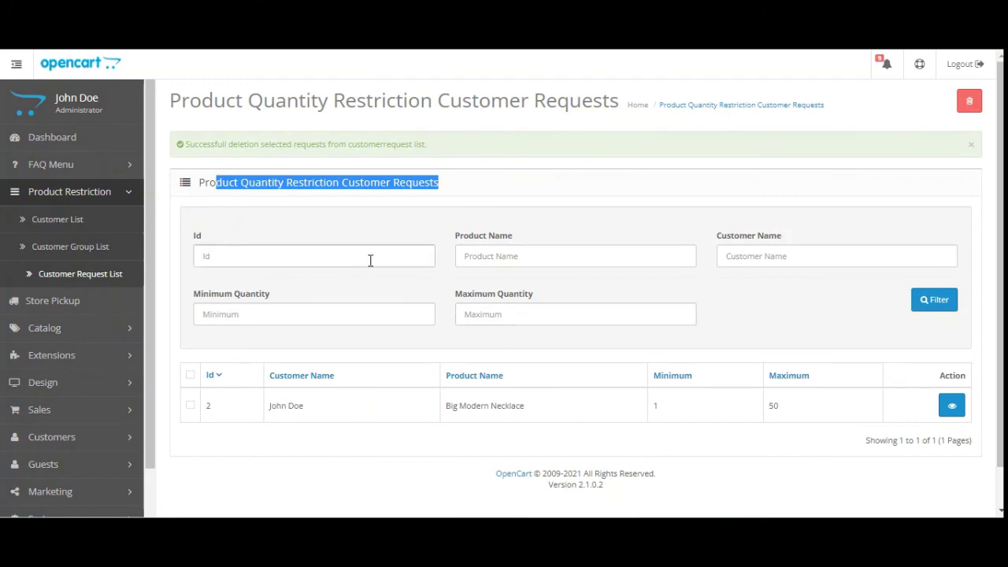
click(307, 315)
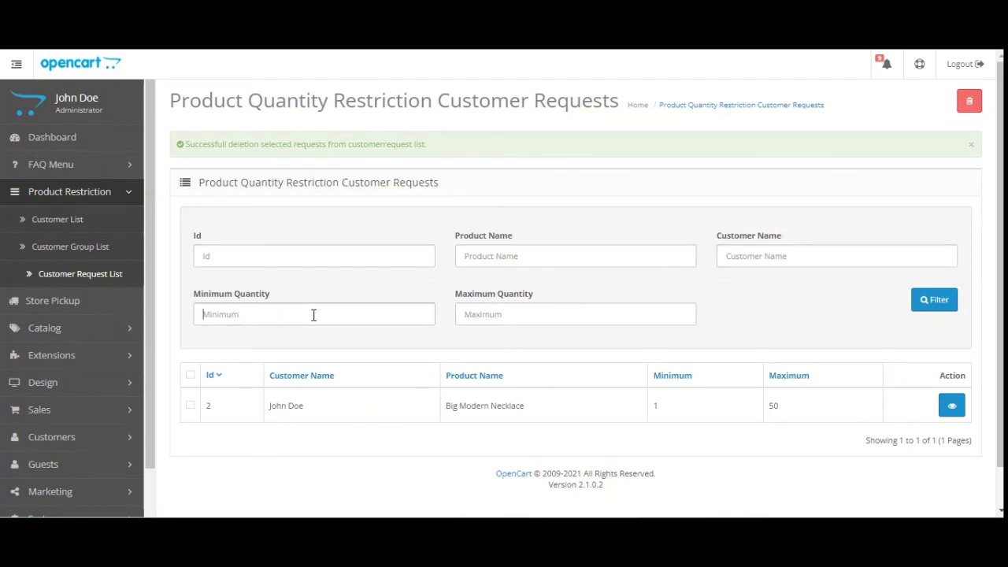
click(515, 310)
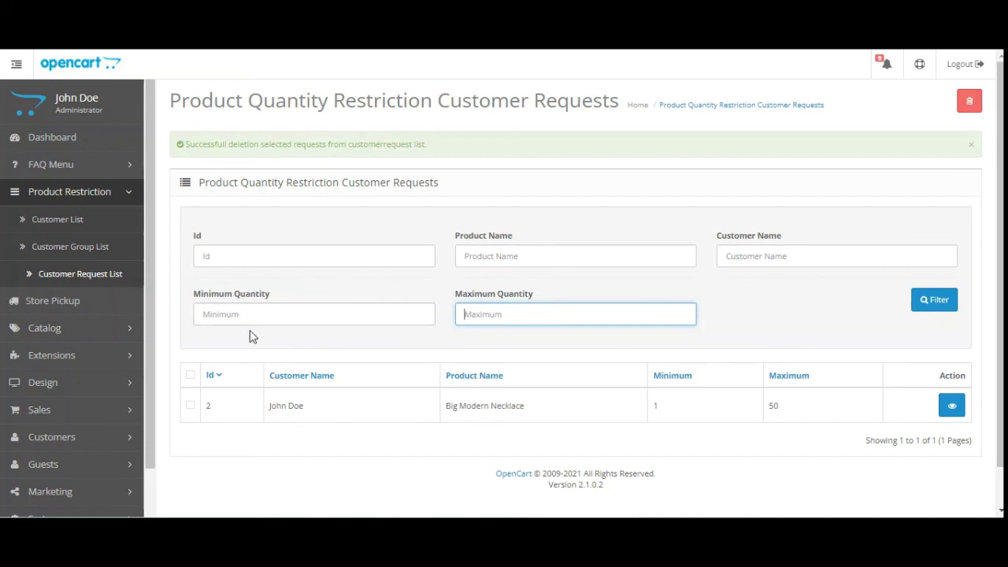
click(99, 250)
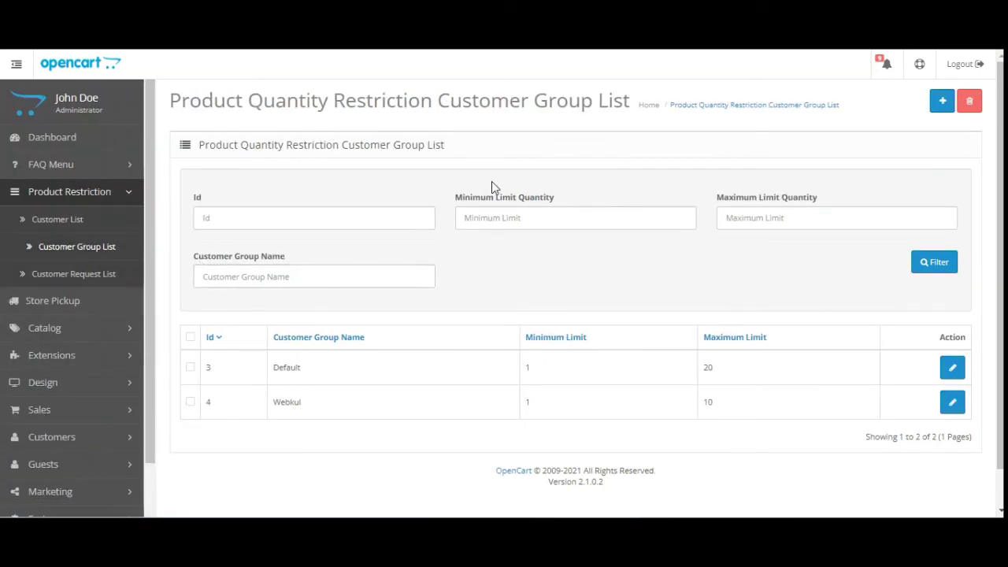
click(63, 221)
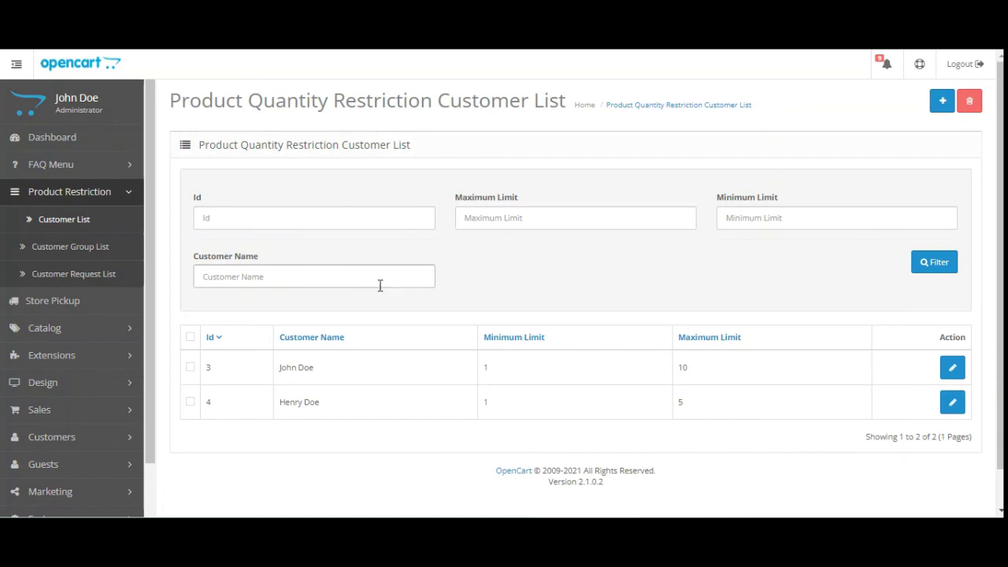
Open the Product Quantity Restriction module's settings from the installed extension modules.
click(88, 355)
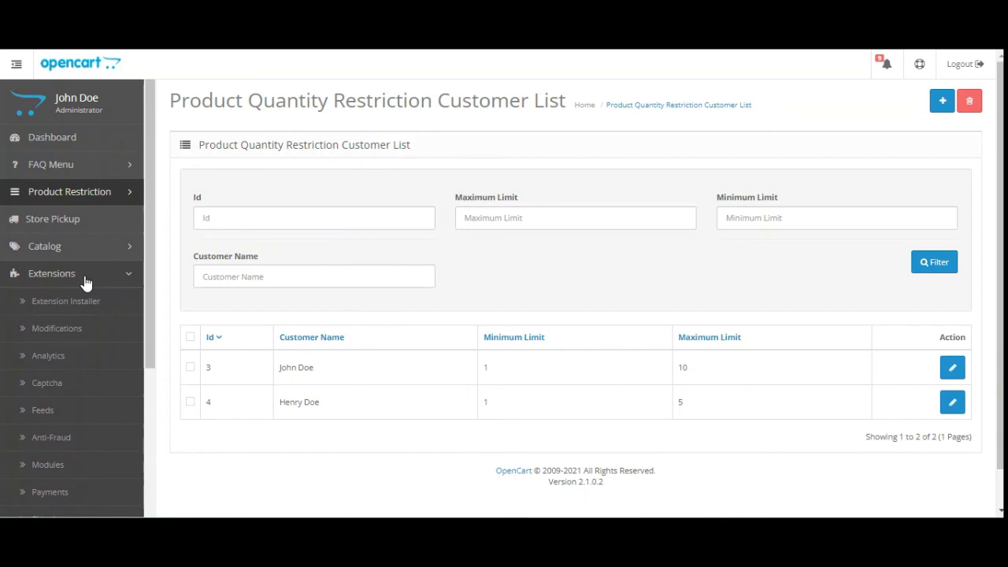
scroll(88, 331, down, 1)
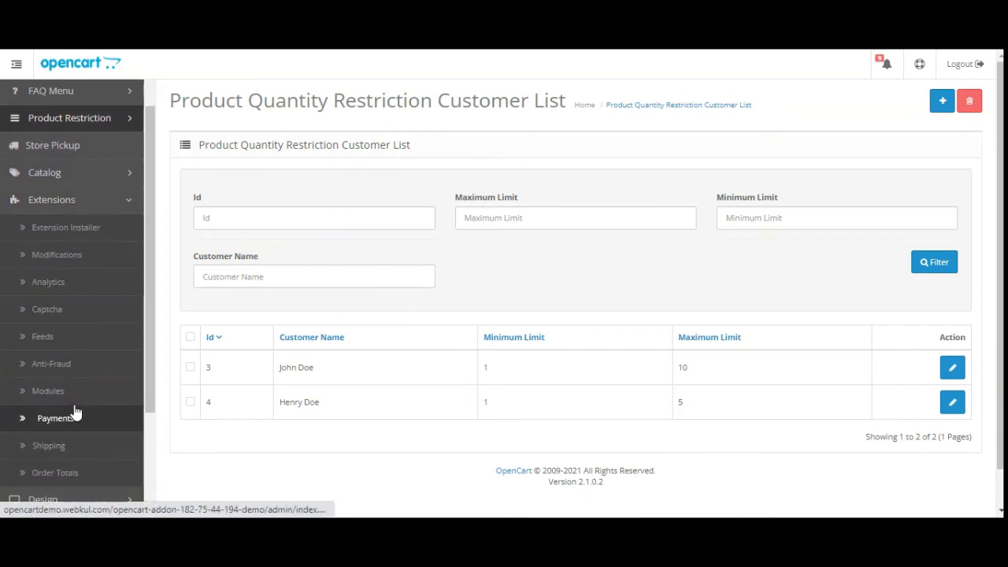
click(75, 411)
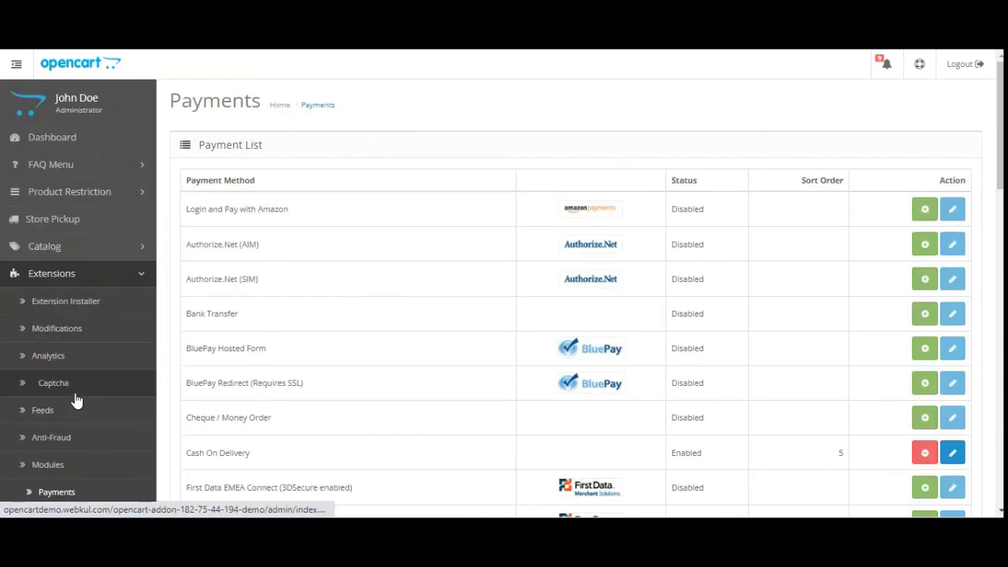
click(62, 466)
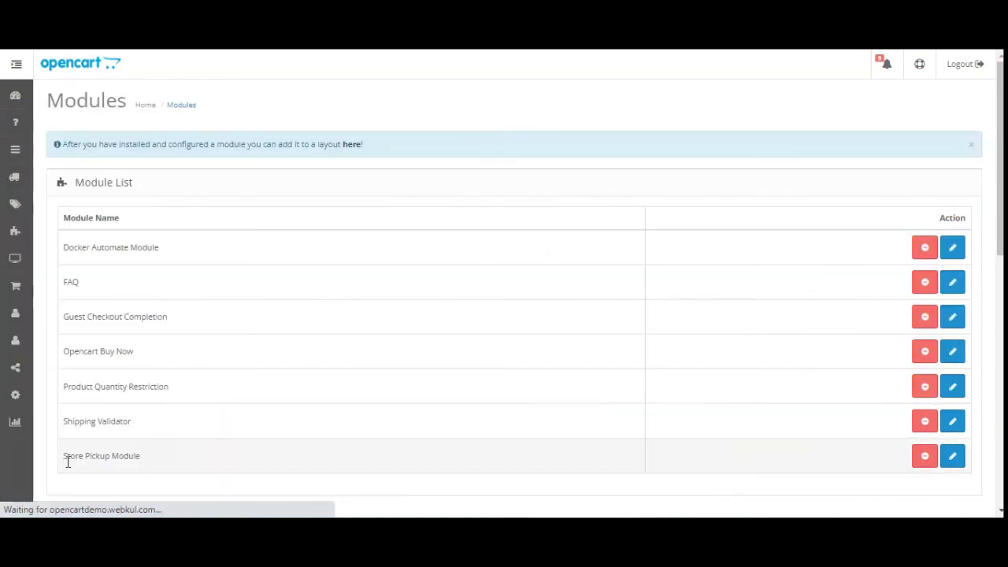
scroll(188, 315, down, 2)
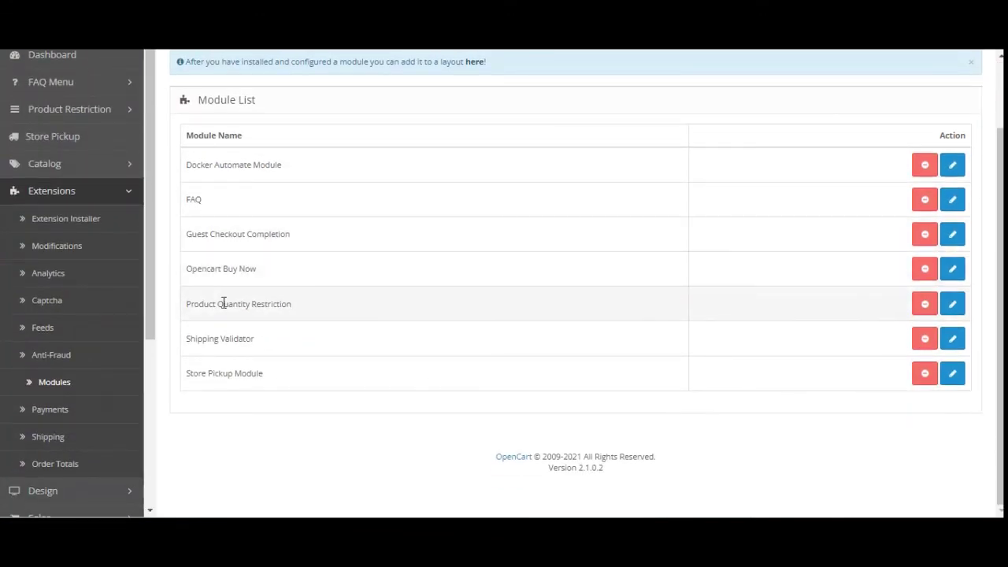
drag(198, 305, 295, 311)
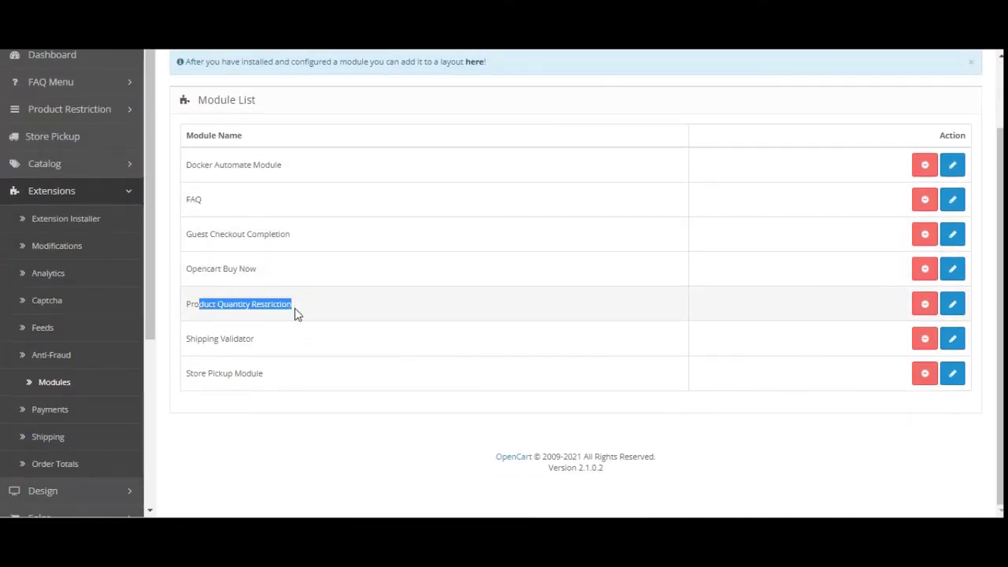
click(953, 307)
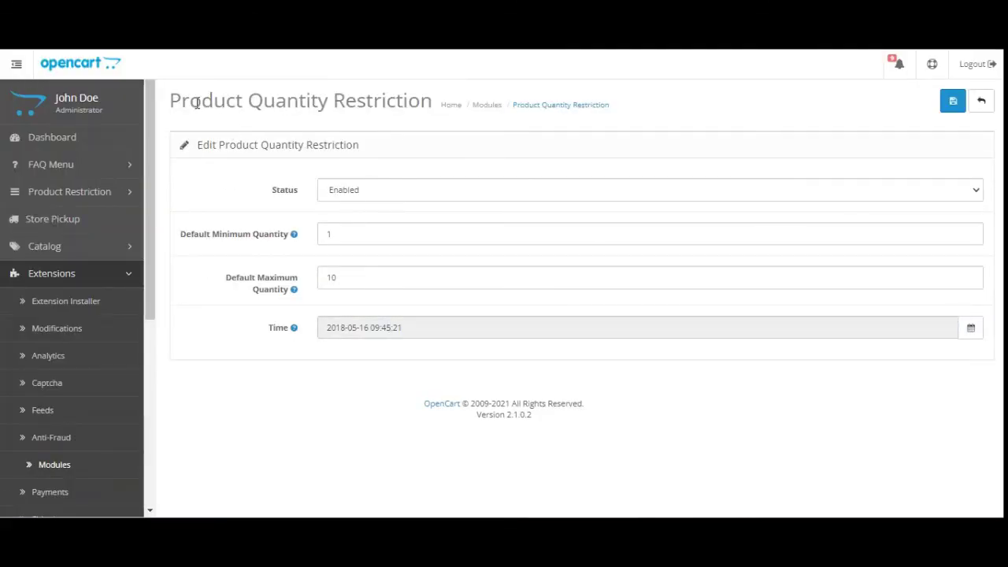
drag(181, 100, 421, 103)
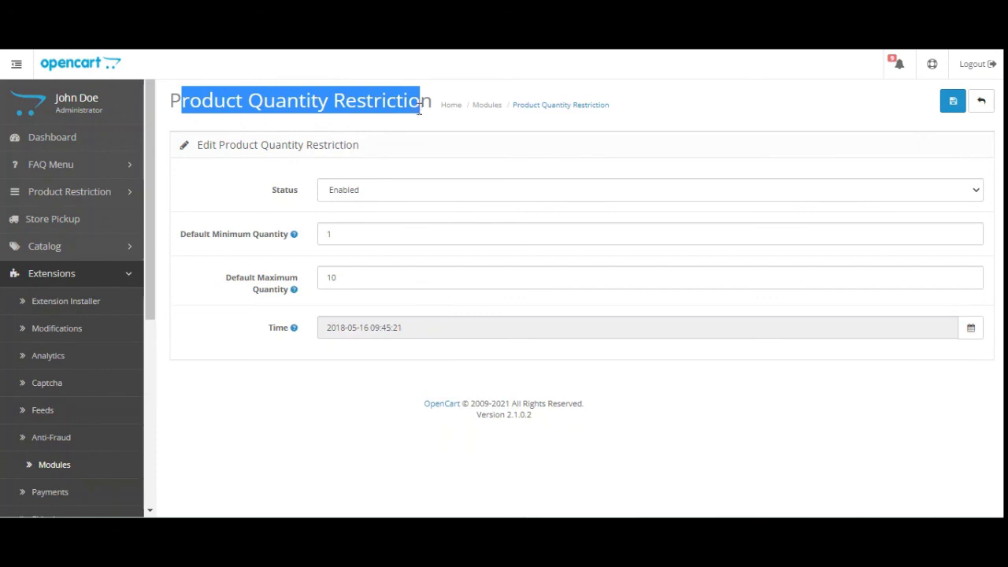
click(252, 110)
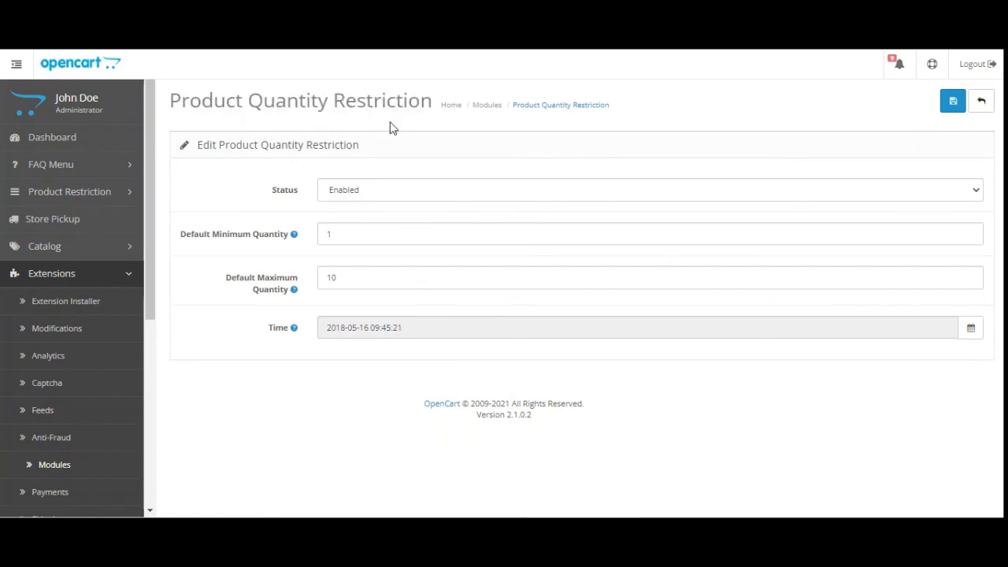
Set the Product Quantity Restriction module's status to Disabled.
click(354, 231)
click(360, 198)
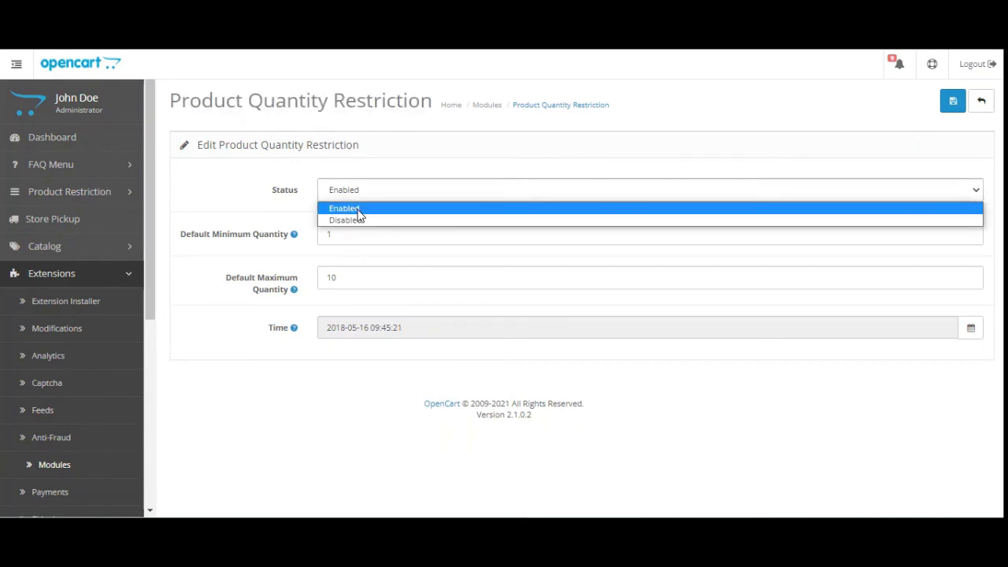
click(356, 208)
click(362, 190)
click(354, 219)
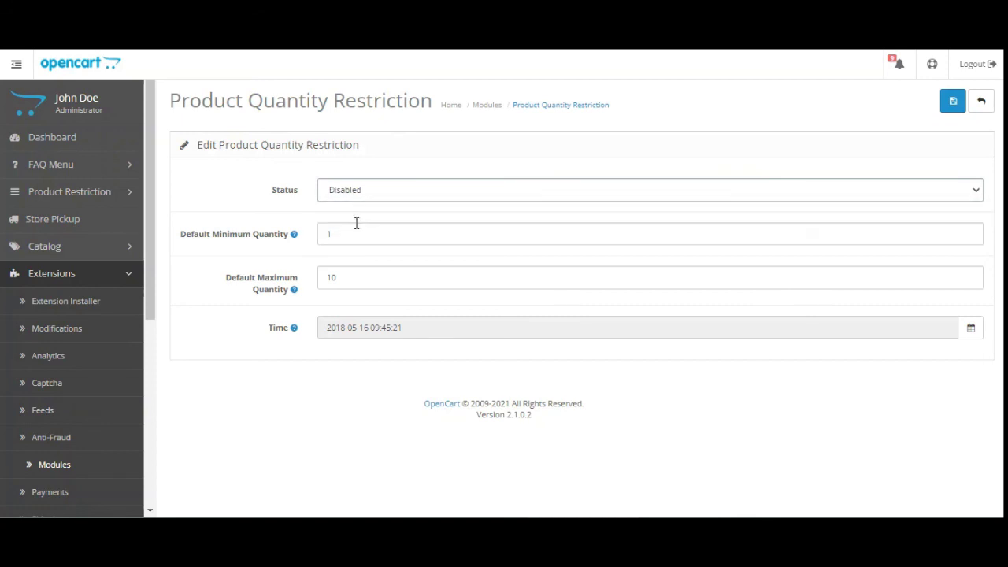
click(284, 201)
click(261, 191)
Show the help descriptions for the module's default minimum quantity, default maximum quantity and time settings.
mouse_move(218, 239)
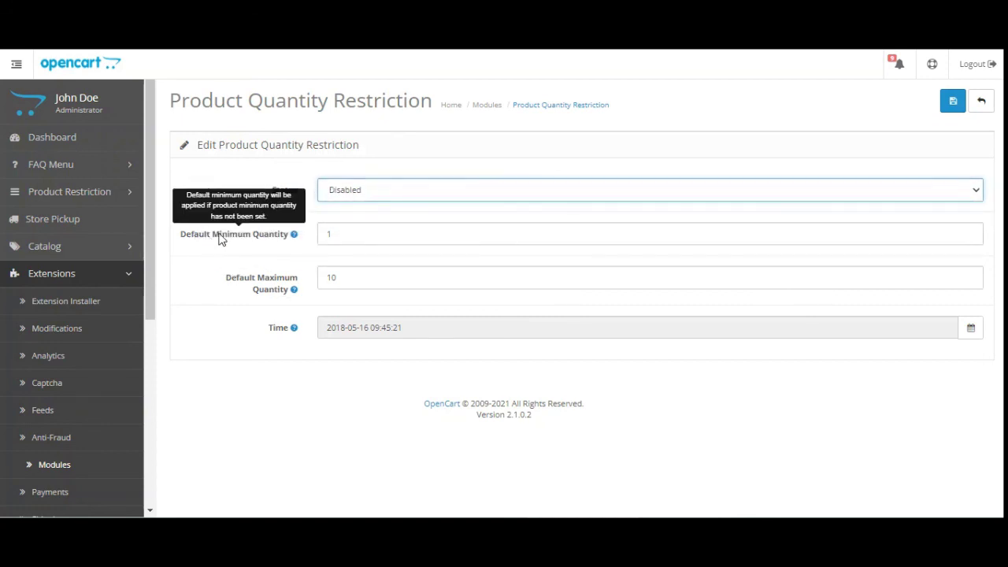
drag(204, 235, 281, 239)
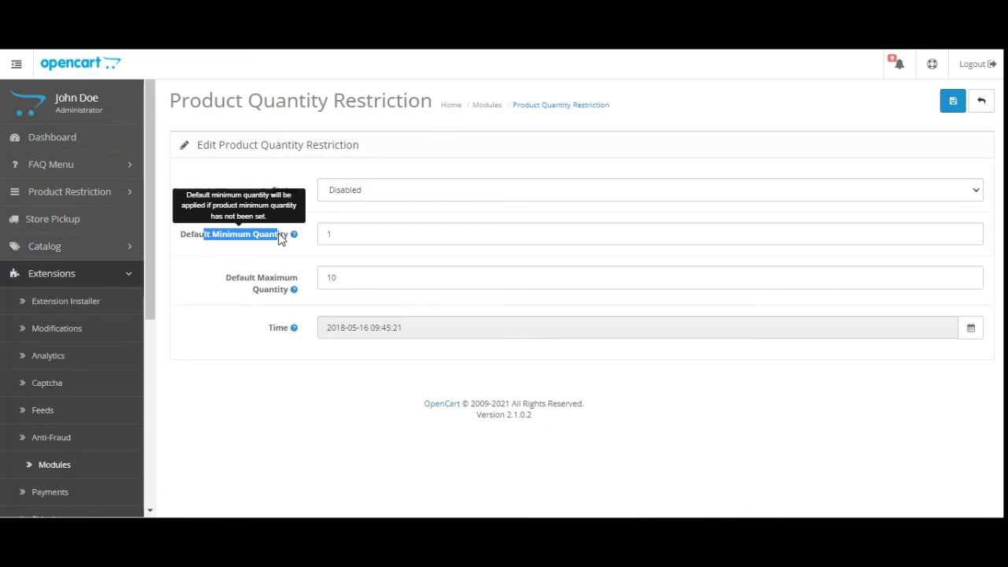
mouse_move(241, 286)
drag(236, 278, 291, 295)
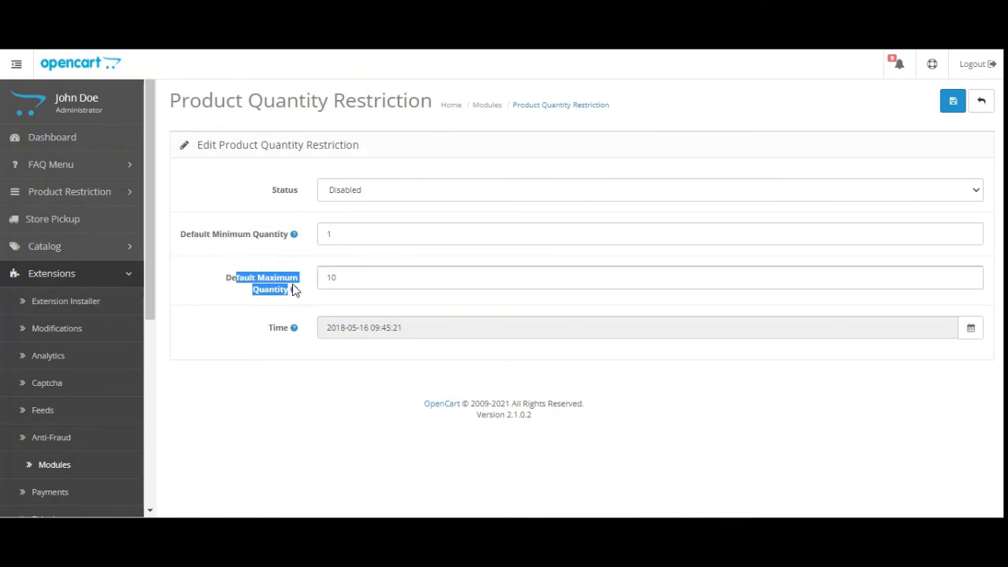
mouse_move(292, 289)
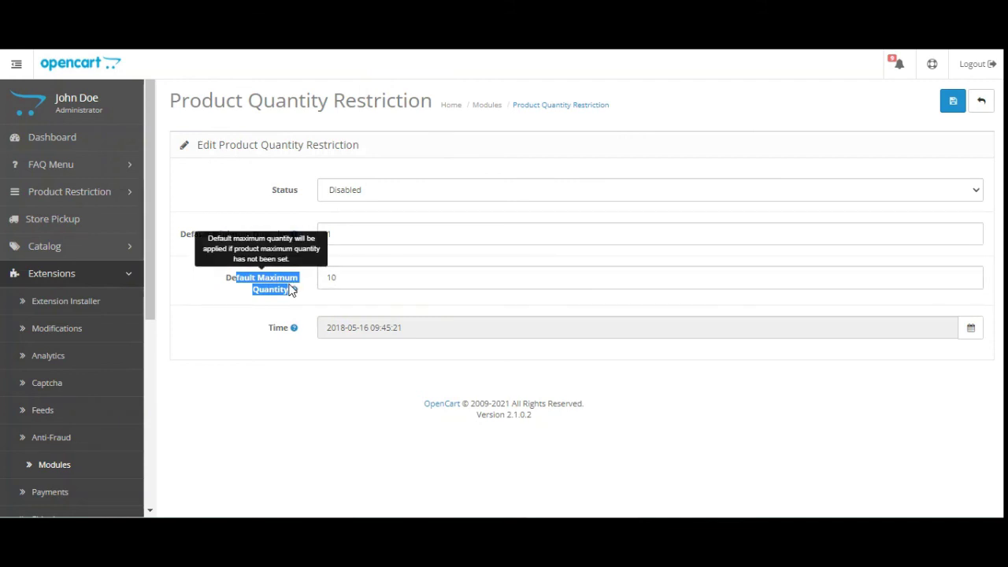
click(344, 308)
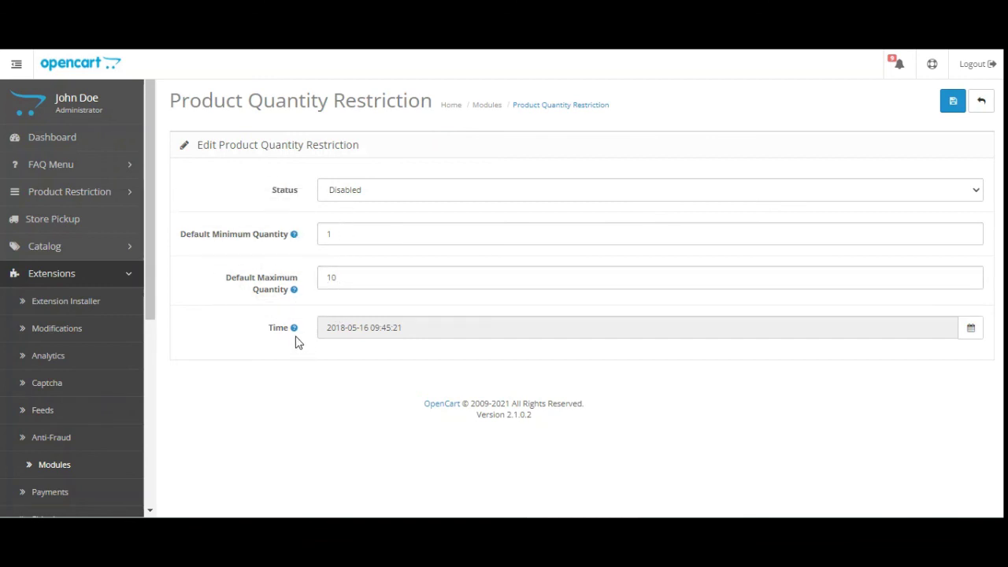
mouse_move(294, 332)
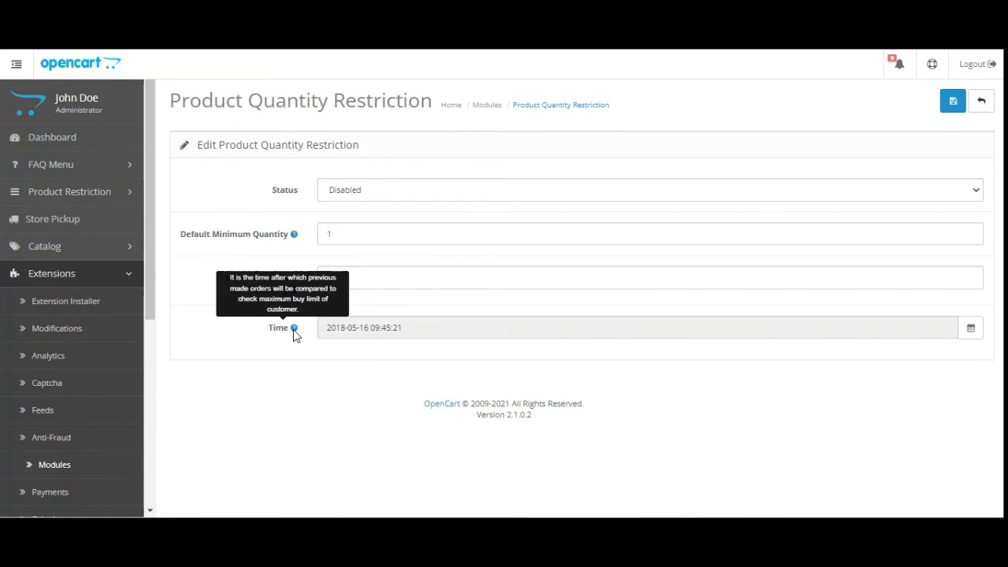
click(968, 332)
click(923, 223)
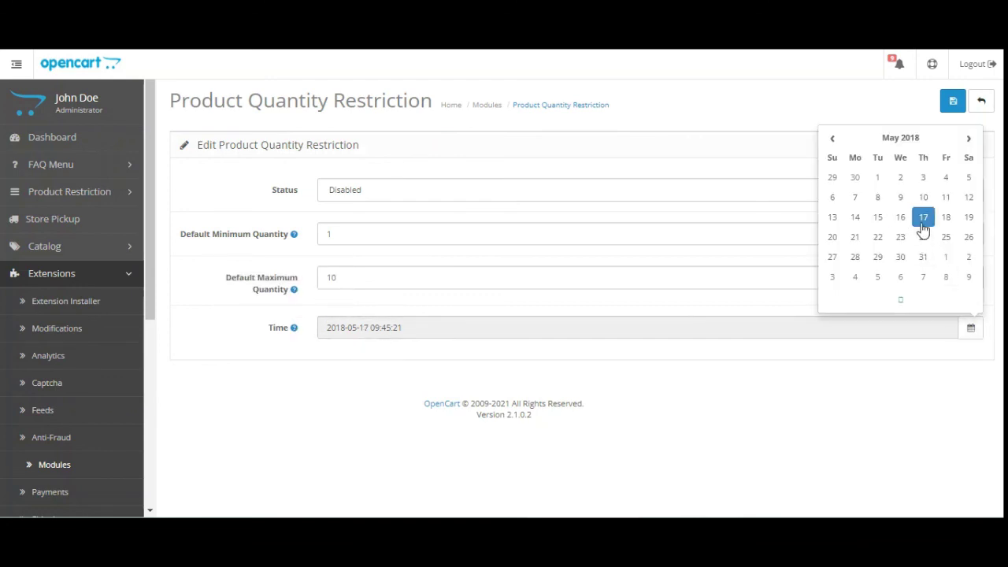
click(880, 303)
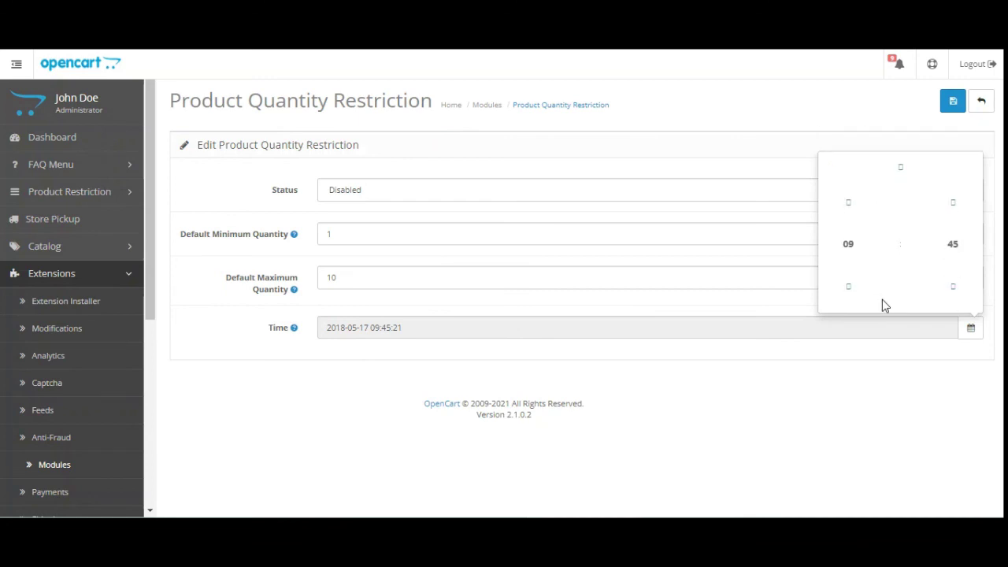
click(848, 203)
click(846, 218)
click(949, 207)
click(950, 207)
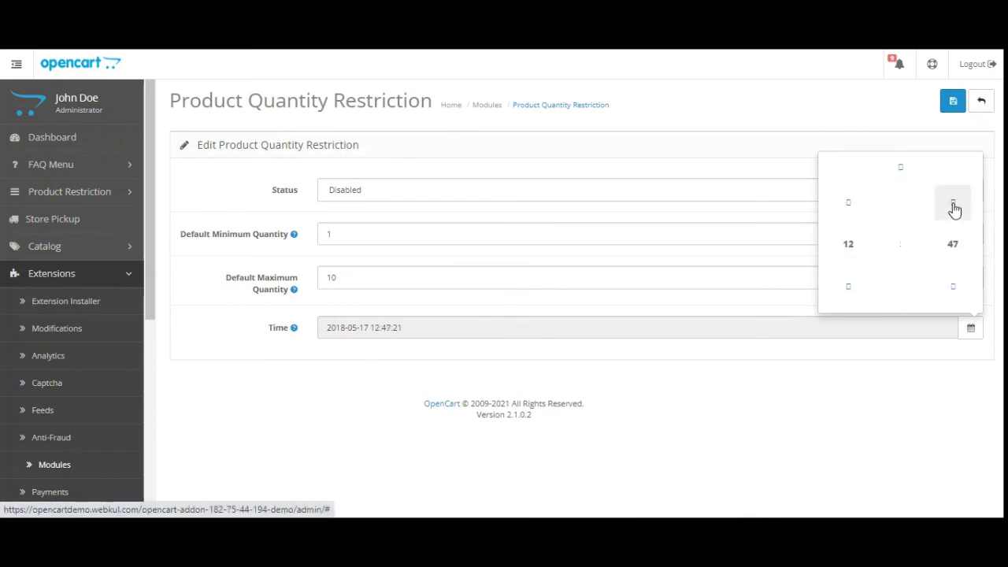
click(950, 207)
click(834, 134)
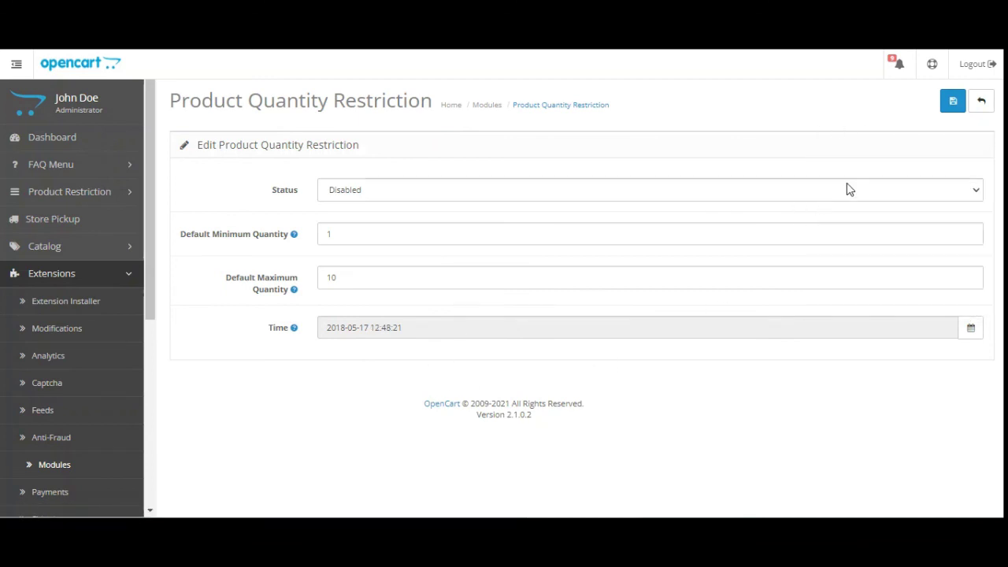
click(950, 113)
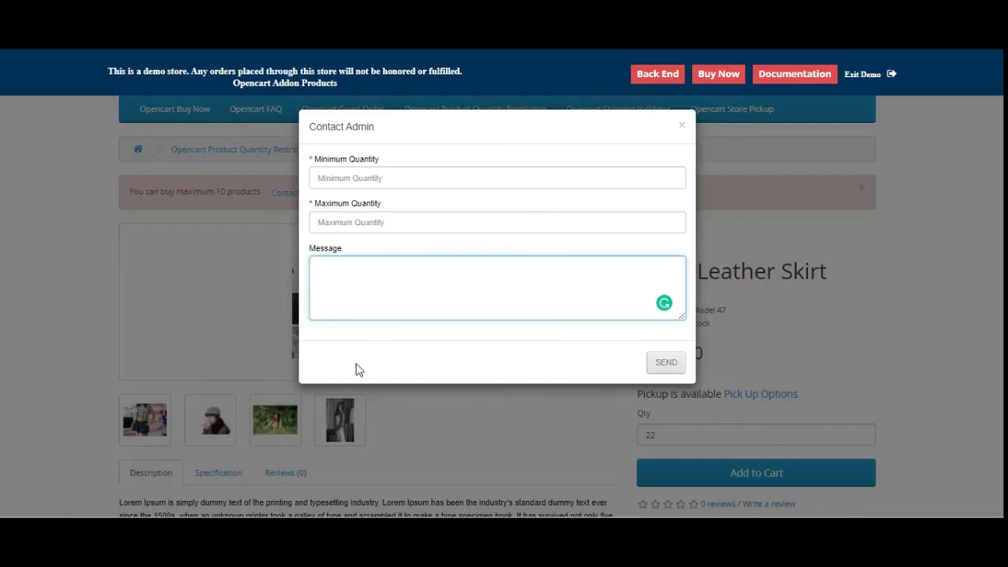
Return to the storefront's Black Leather Skirt page and dismiss the Contact Admin form without sending a request.
click(240, 299)
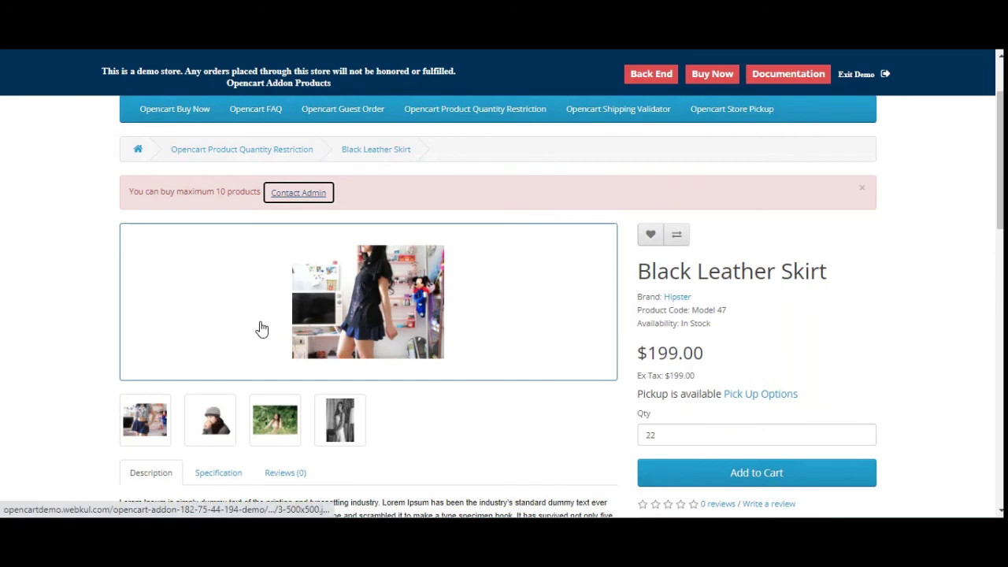